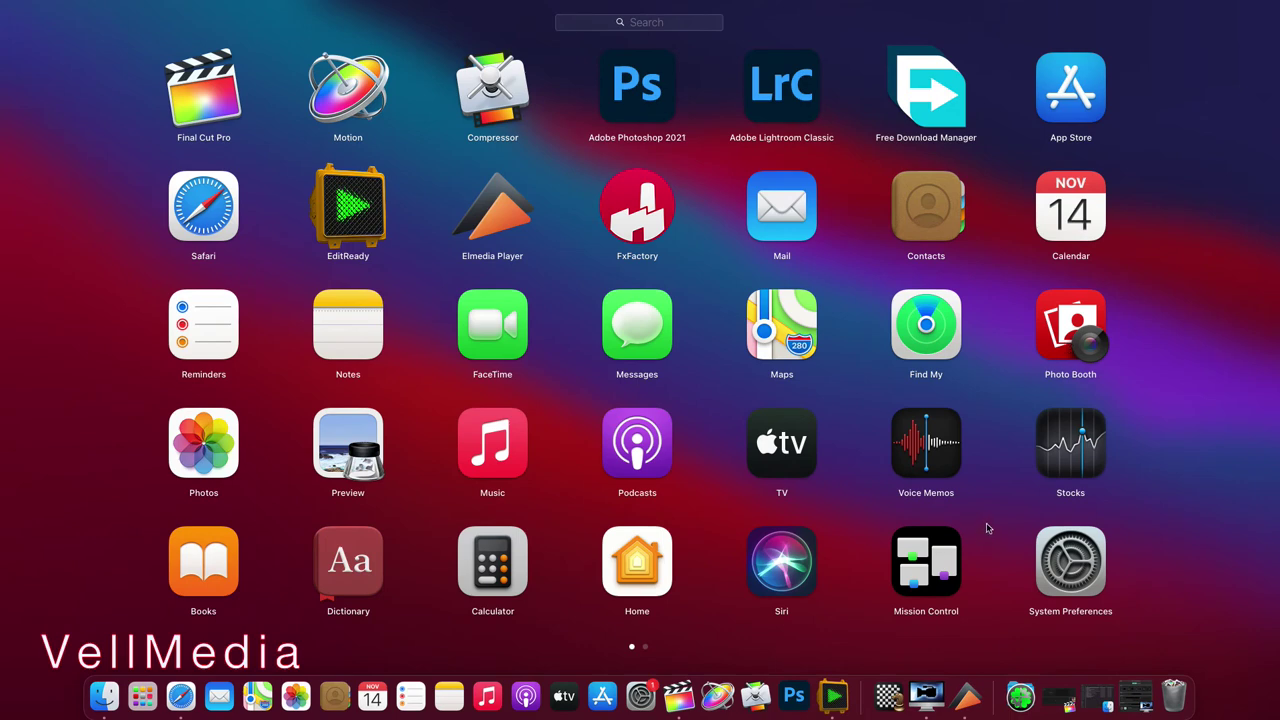
Step: Add two new desktops in Mission Control and return to the current desktop
{"action": "left_click", "coordinate": [925, 565]}
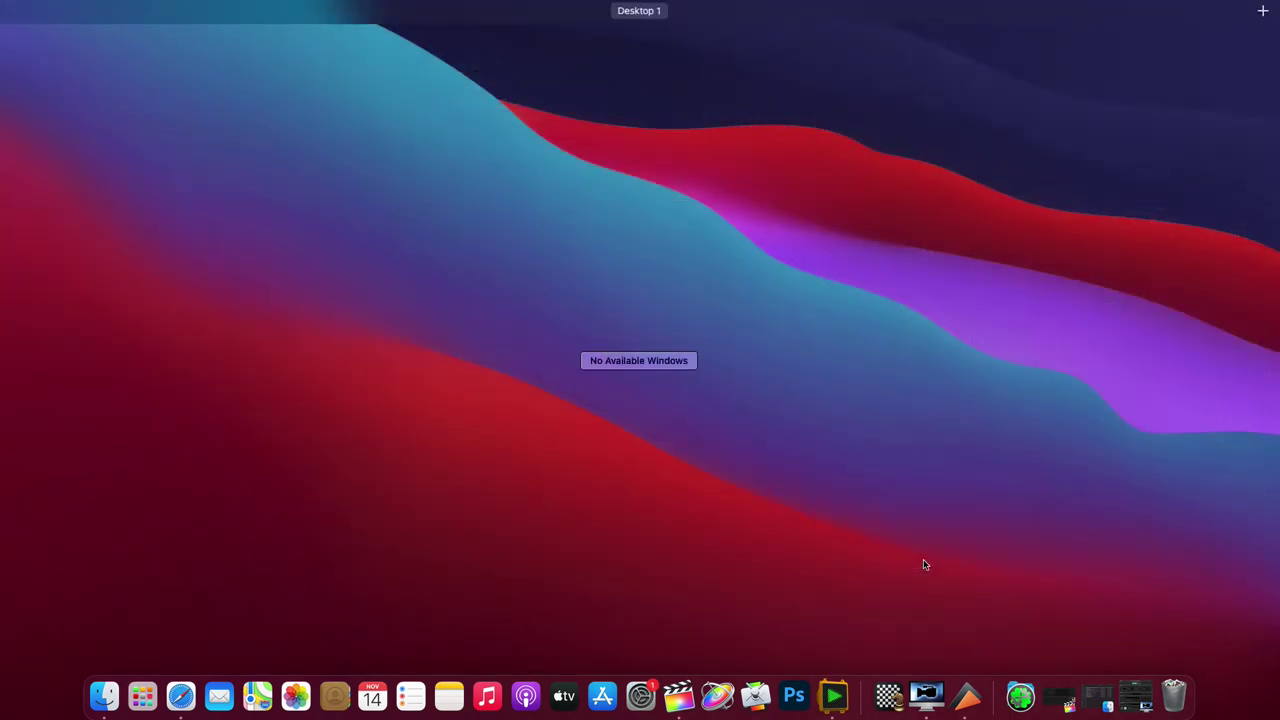
{"action": "mouse_move", "coordinate": [1243, 21]}
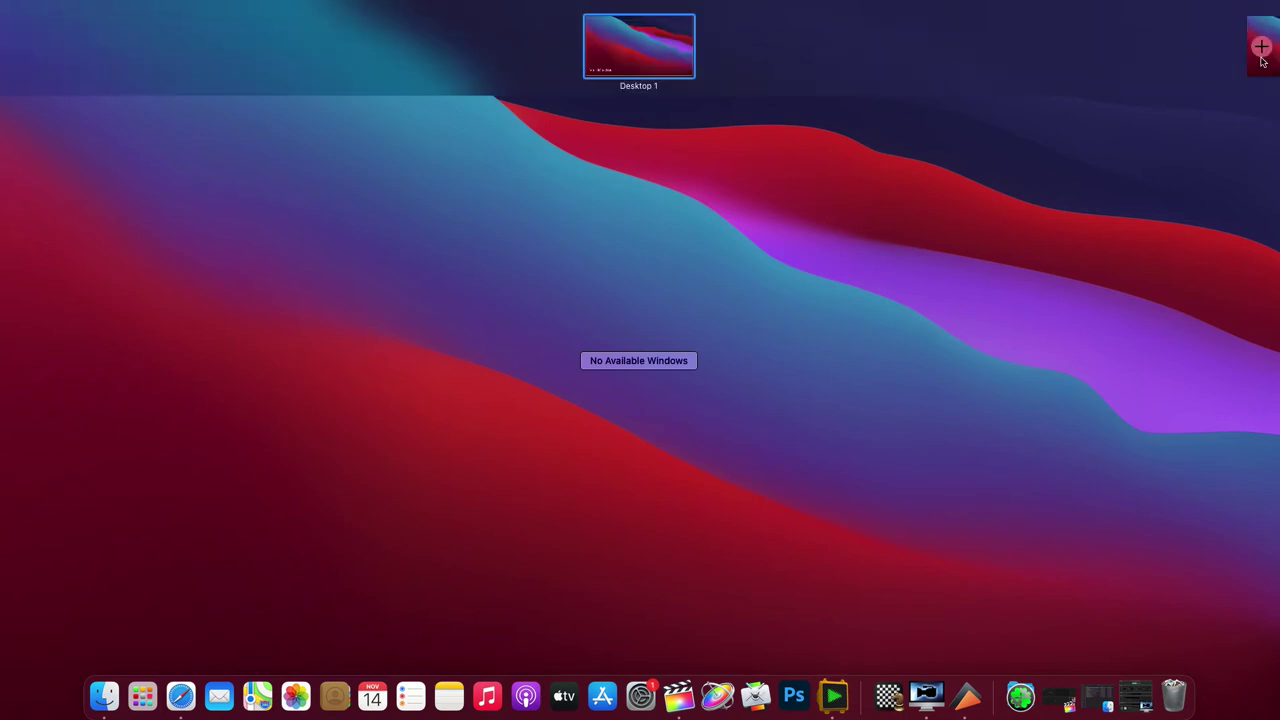
{"action": "left_click", "coordinate": [1261, 58]}
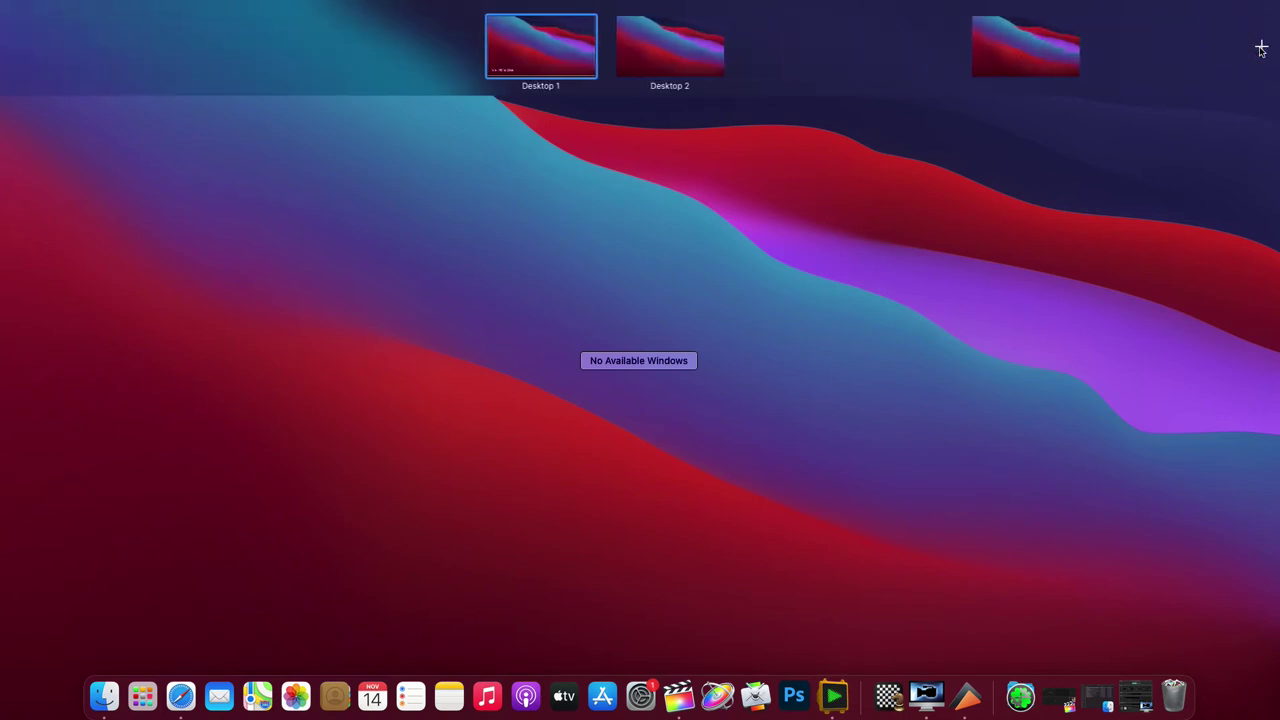
{"action": "key", "text": "Escape"}
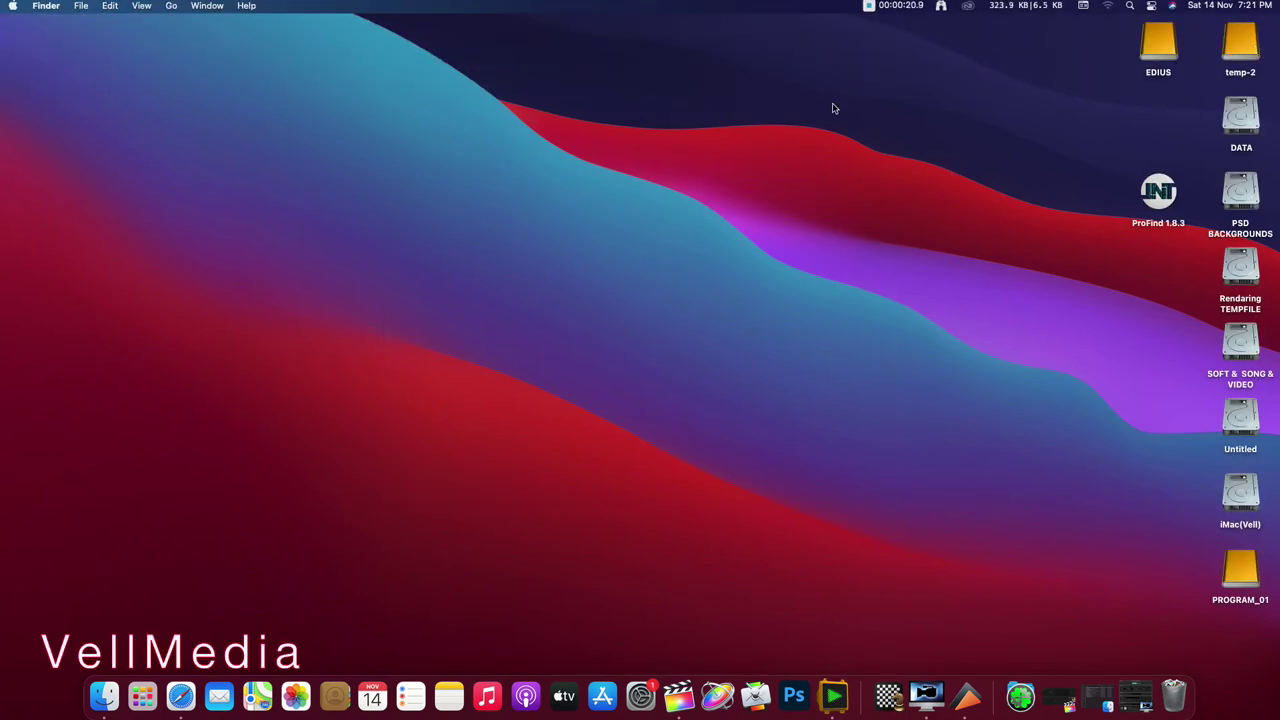
Step: Reopen Mission Control and remove Desktop 3
{"action": "left_click", "coordinate": [142, 696]}
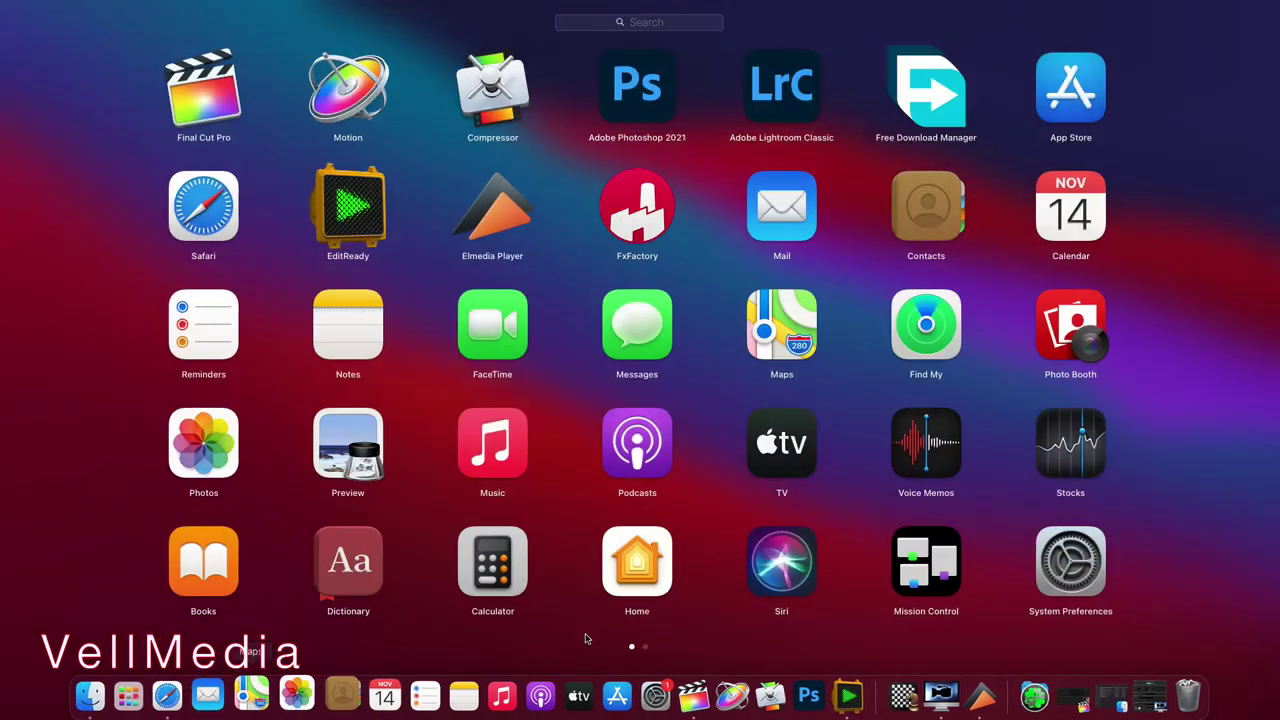
{"action": "left_click", "coordinate": [868, 538]}
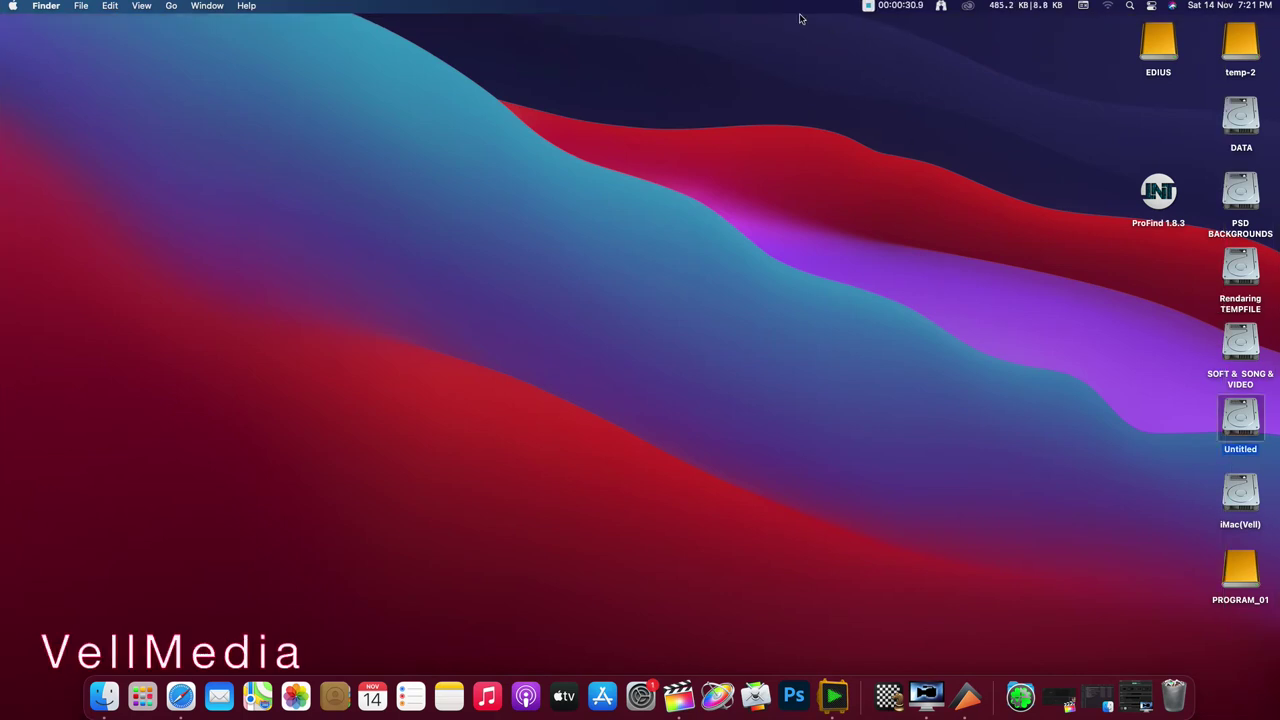
{"action": "left_click", "coordinate": [143, 693]}
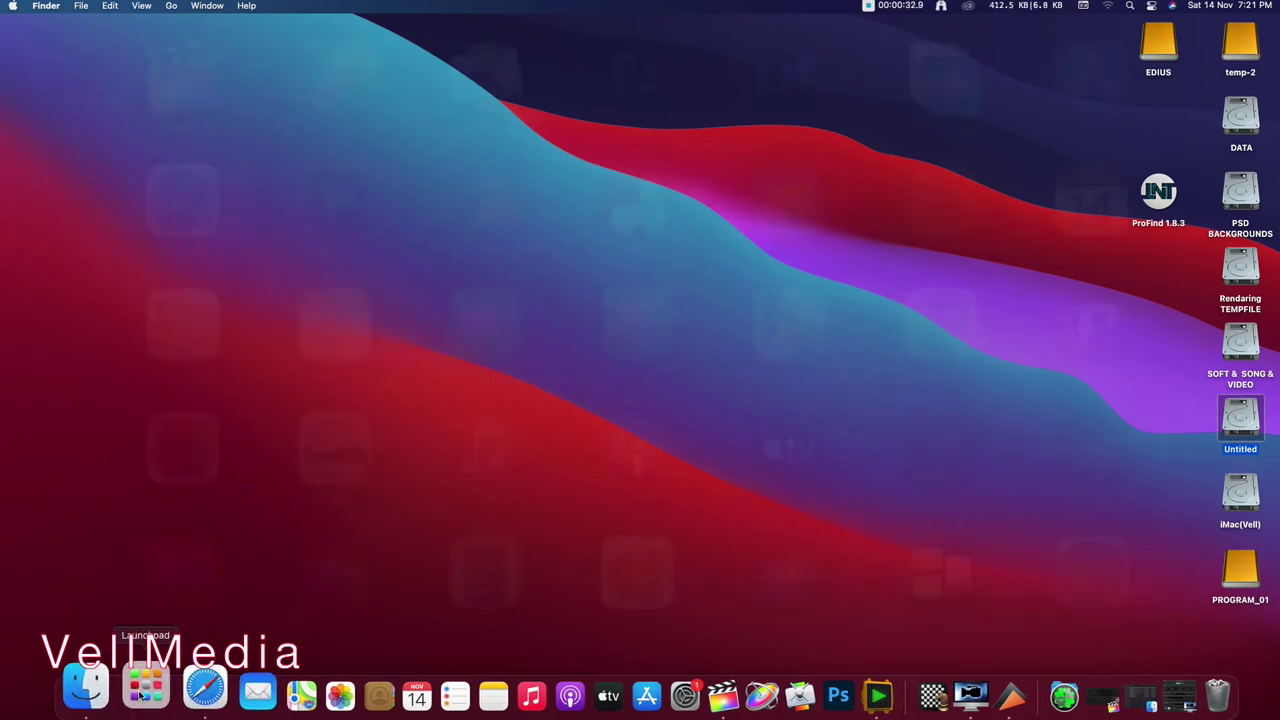
{"action": "left_click", "coordinate": [905, 570]}
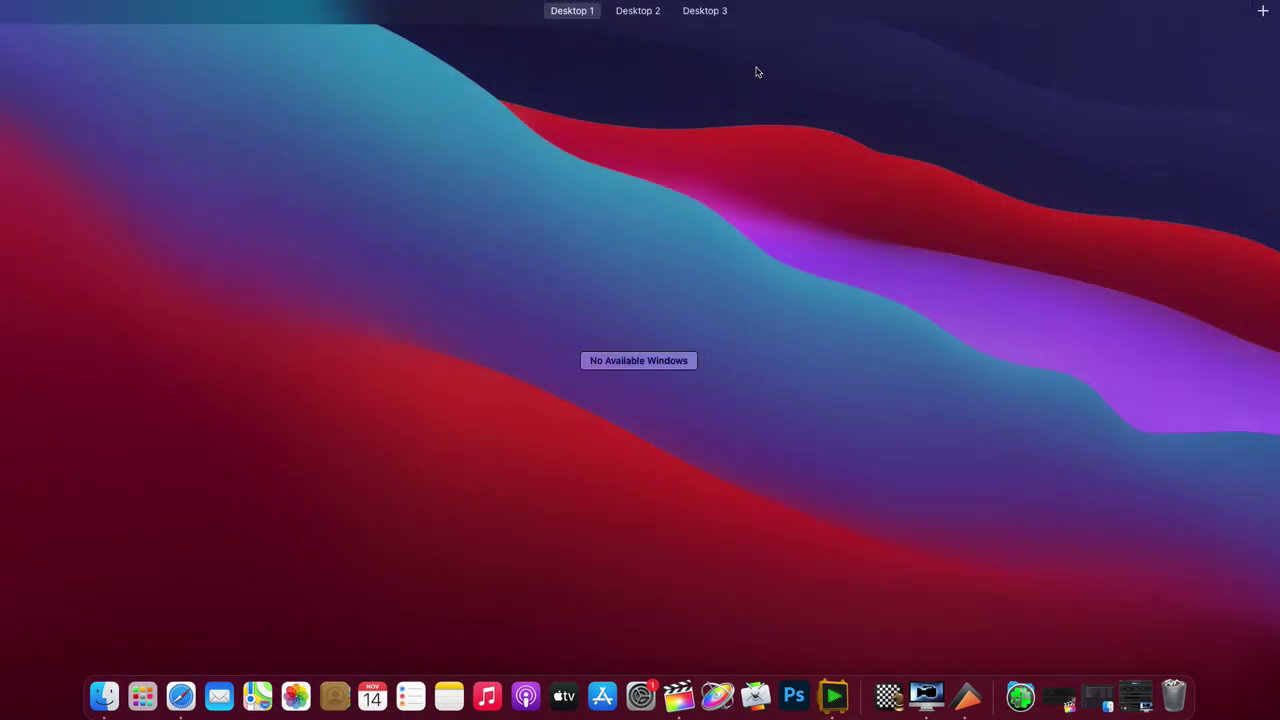
{"action": "mouse_move", "coordinate": [717, 26]}
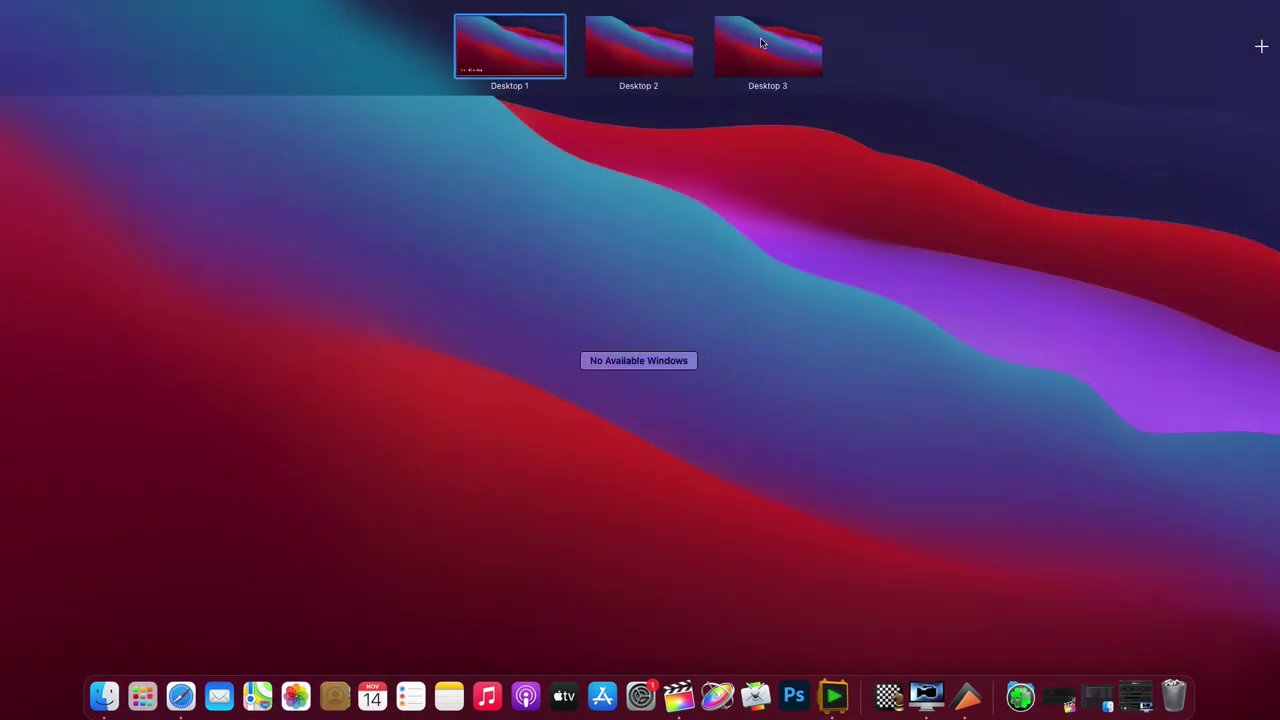
{"action": "left_click_drag", "start_coordinate": [760, 43], "coordinate": [726, 26]}
{"action": "left_click", "coordinate": [714, 17]}
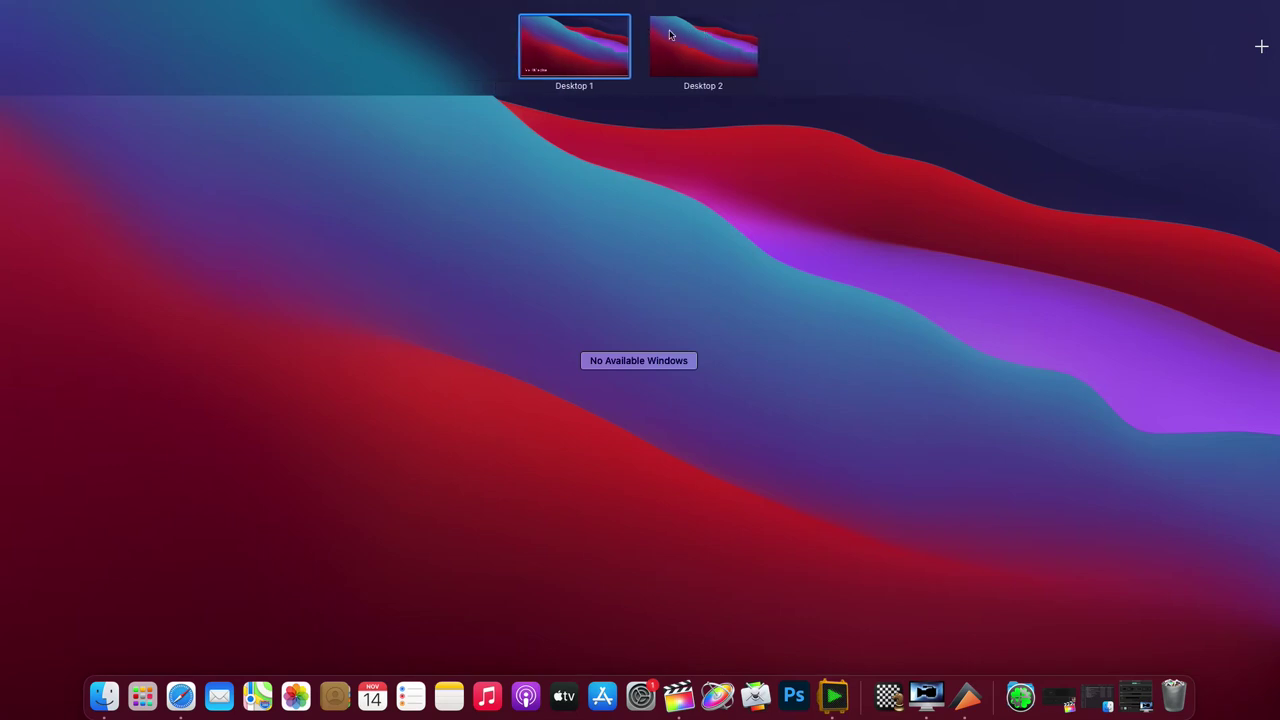
Step: Switch to Desktop 2, remove it in Mission Control, and return to Desktop 1
{"action": "left_click", "coordinate": [670, 35]}
{"action": "left_click", "coordinate": [143, 698]}
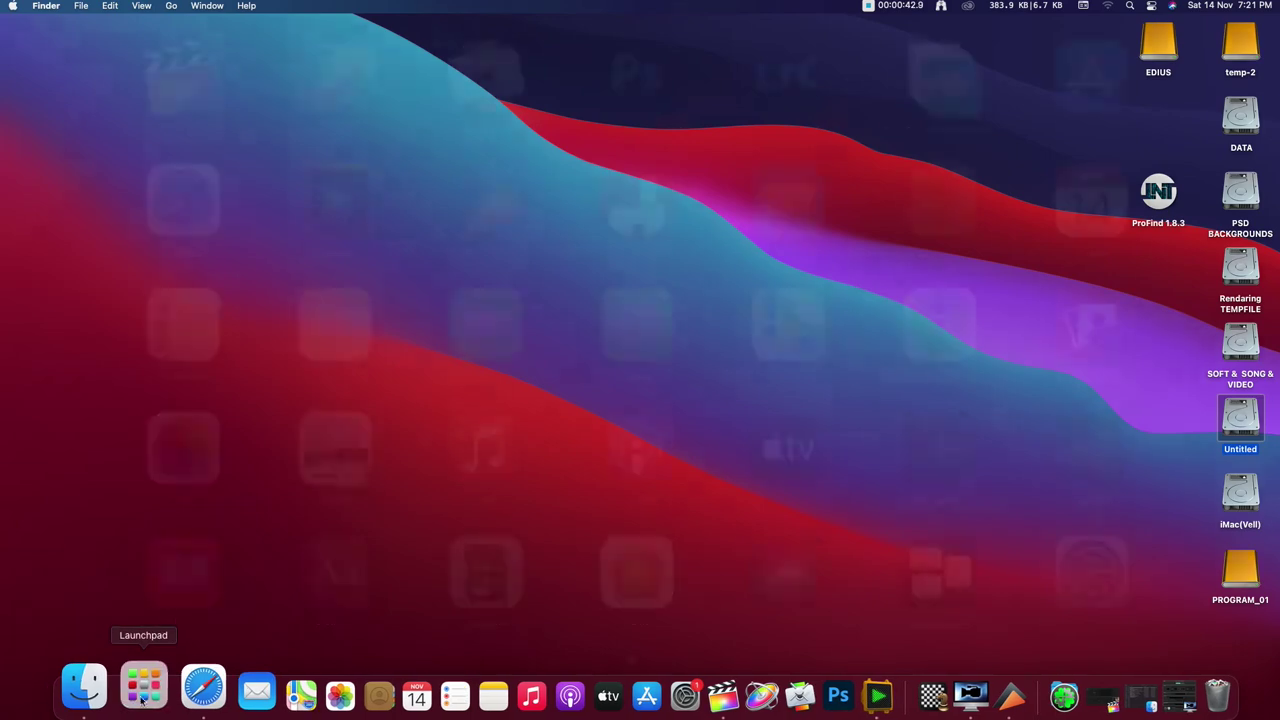
{"action": "left_click", "coordinate": [915, 557]}
{"action": "mouse_move", "coordinate": [671, 13]}
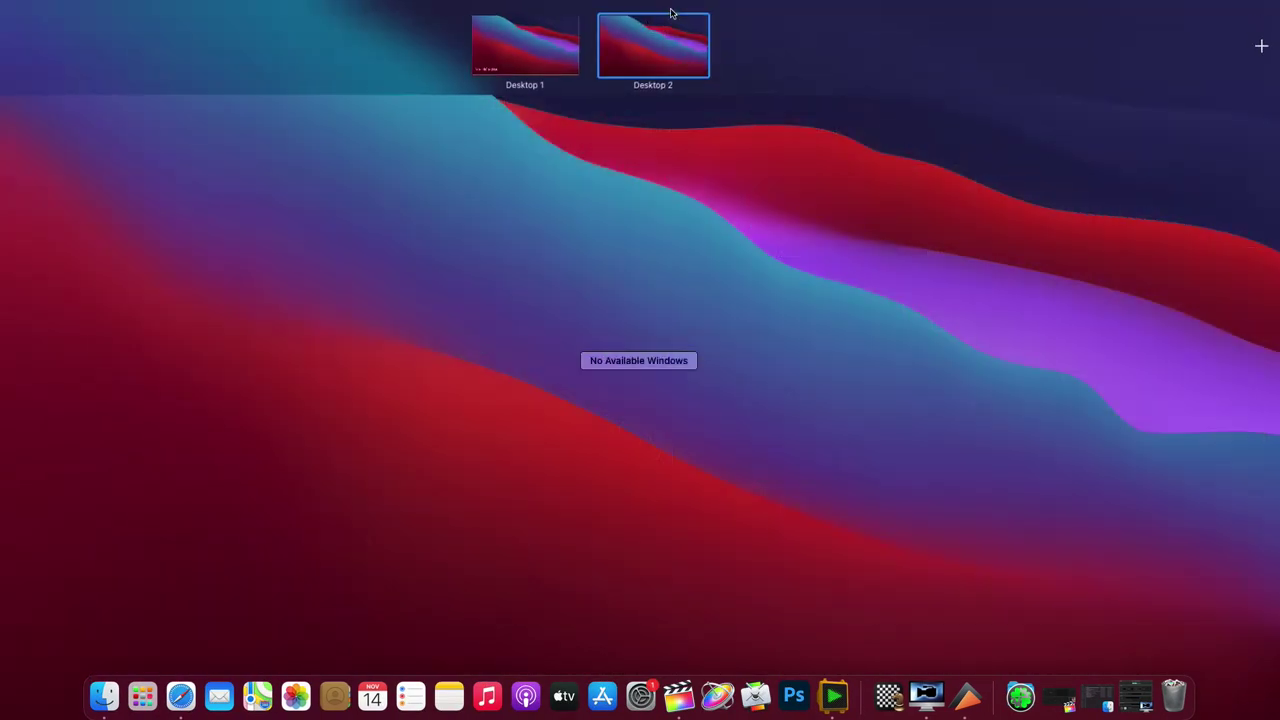
{"action": "left_click", "coordinate": [599, 18]}
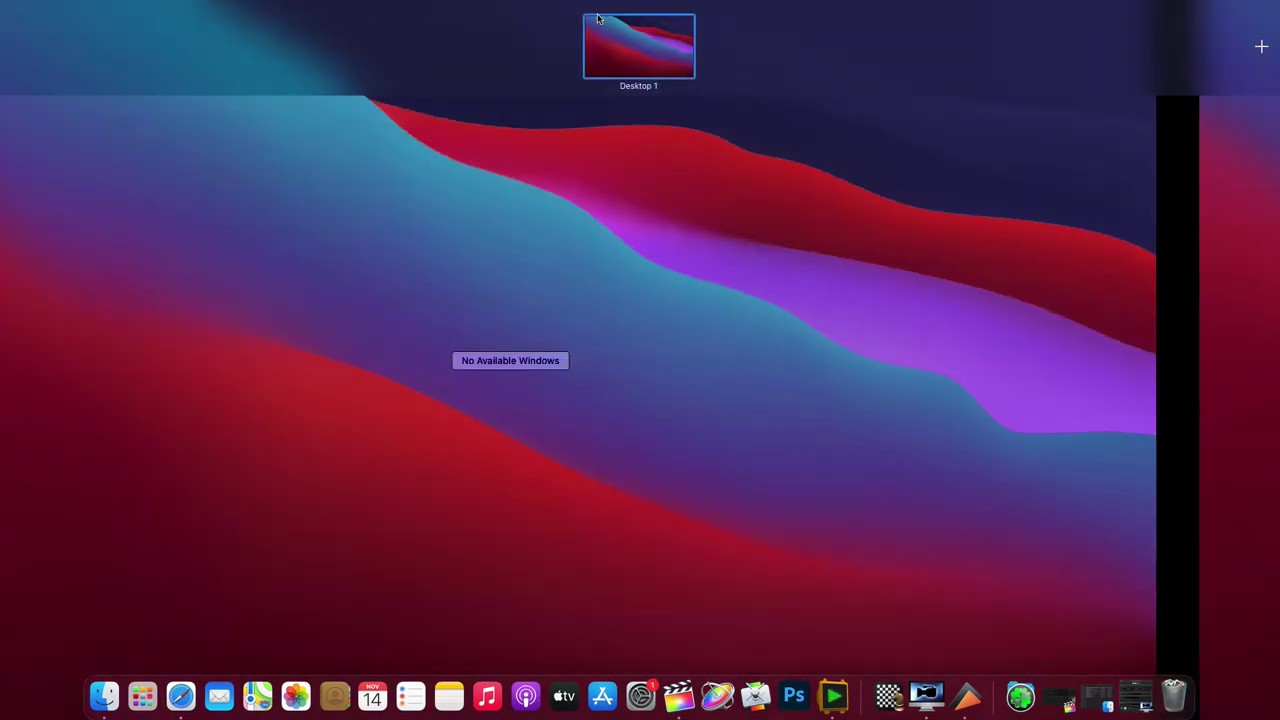
{"action": "left_click", "coordinate": [788, 209]}
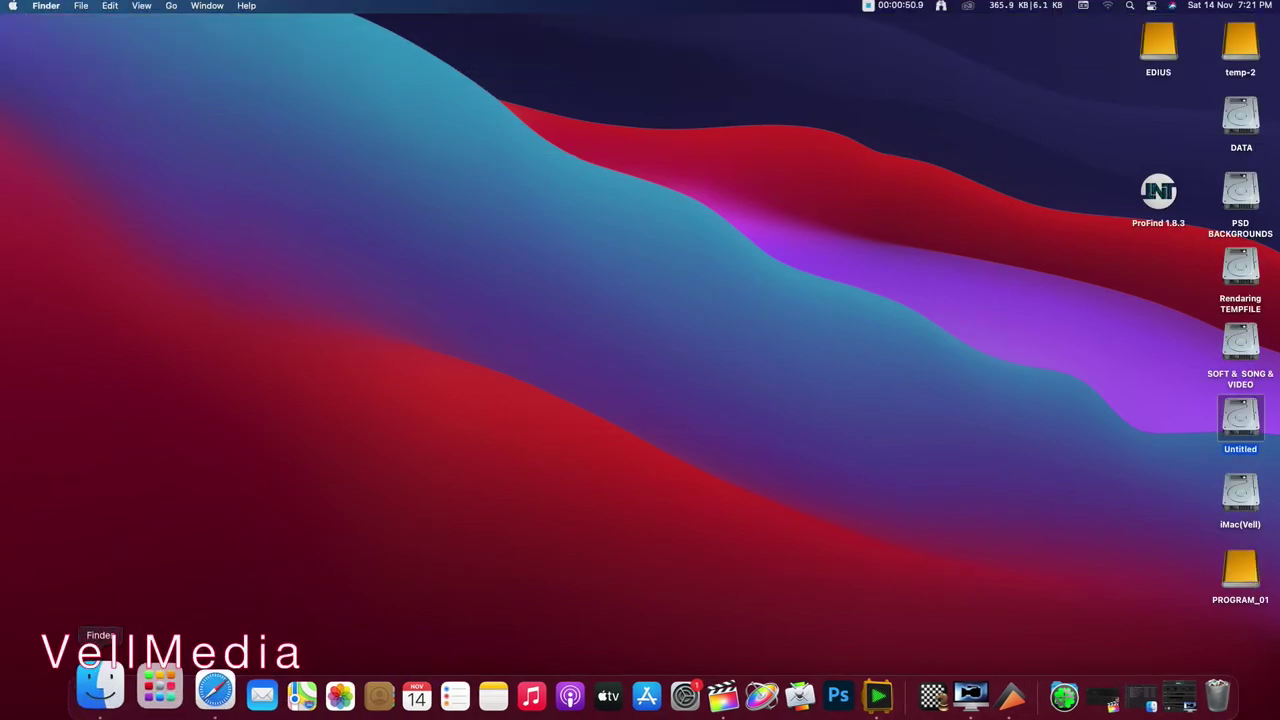
Step: Check the list of desktops in Mission Control and return to the desktop
{"action": "left_click", "coordinate": [130, 706]}
{"action": "left_click", "coordinate": [929, 566]}
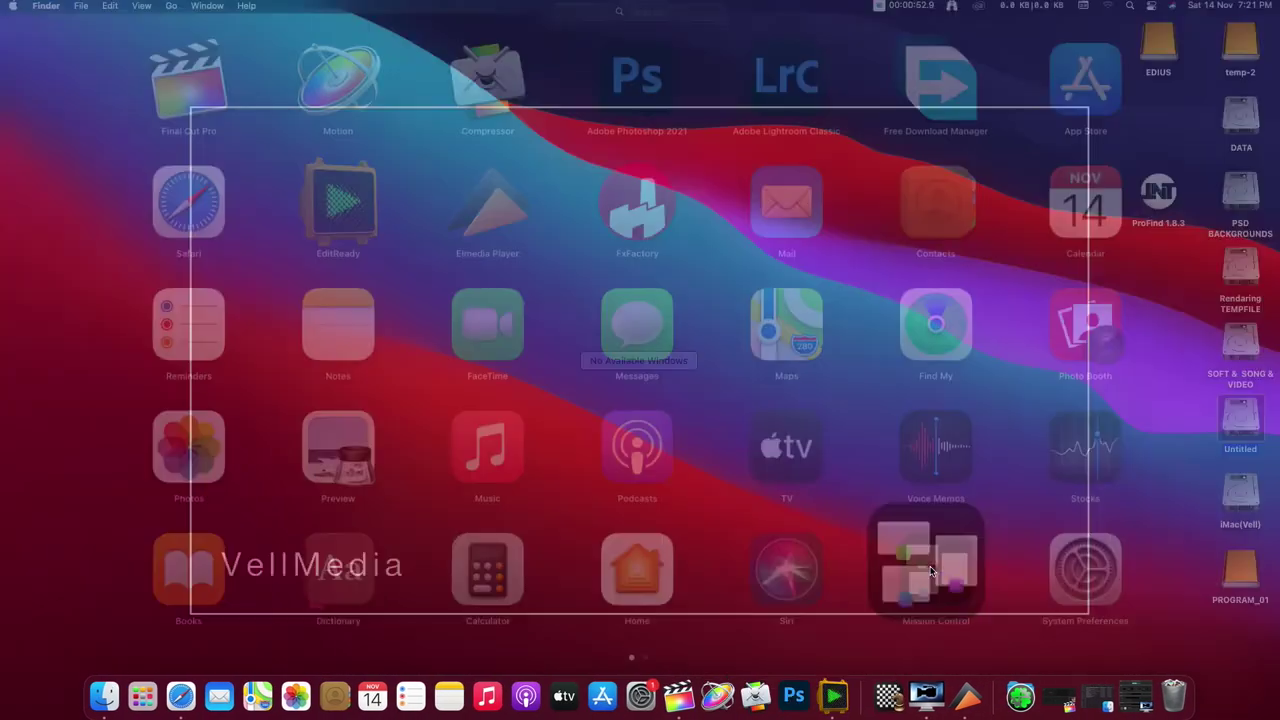
{"action": "left_click", "coordinate": [894, 557]}
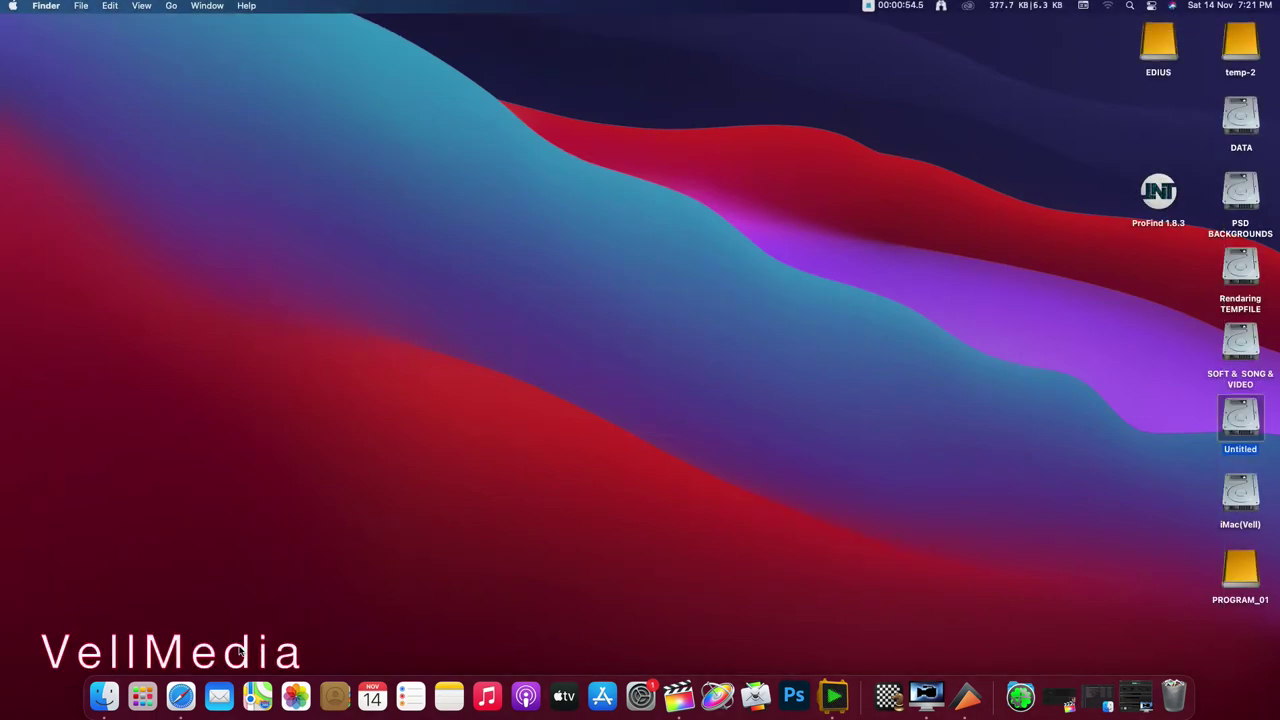
Step: Browse the second page of applications in Launchpad and close it
{"action": "left_click", "coordinate": [137, 688]}
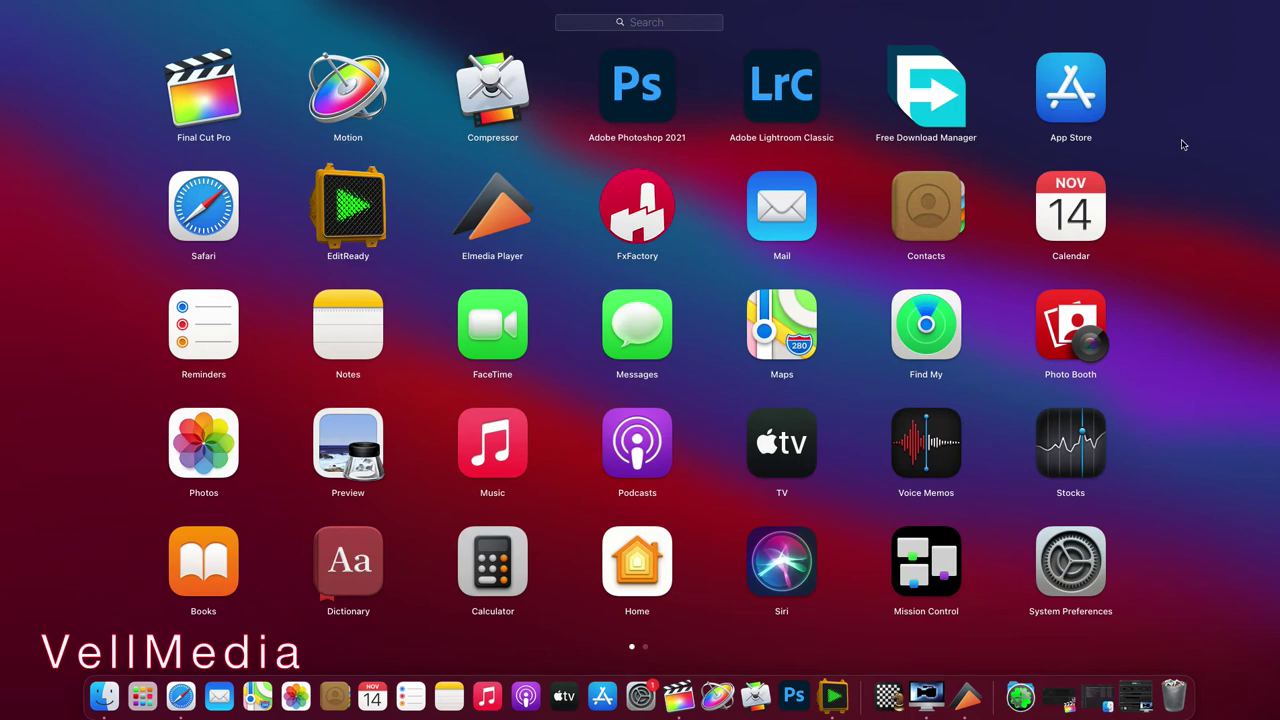
{"action": "left_click_drag", "start_coordinate": [1180, 140], "coordinate": [880, 140]}
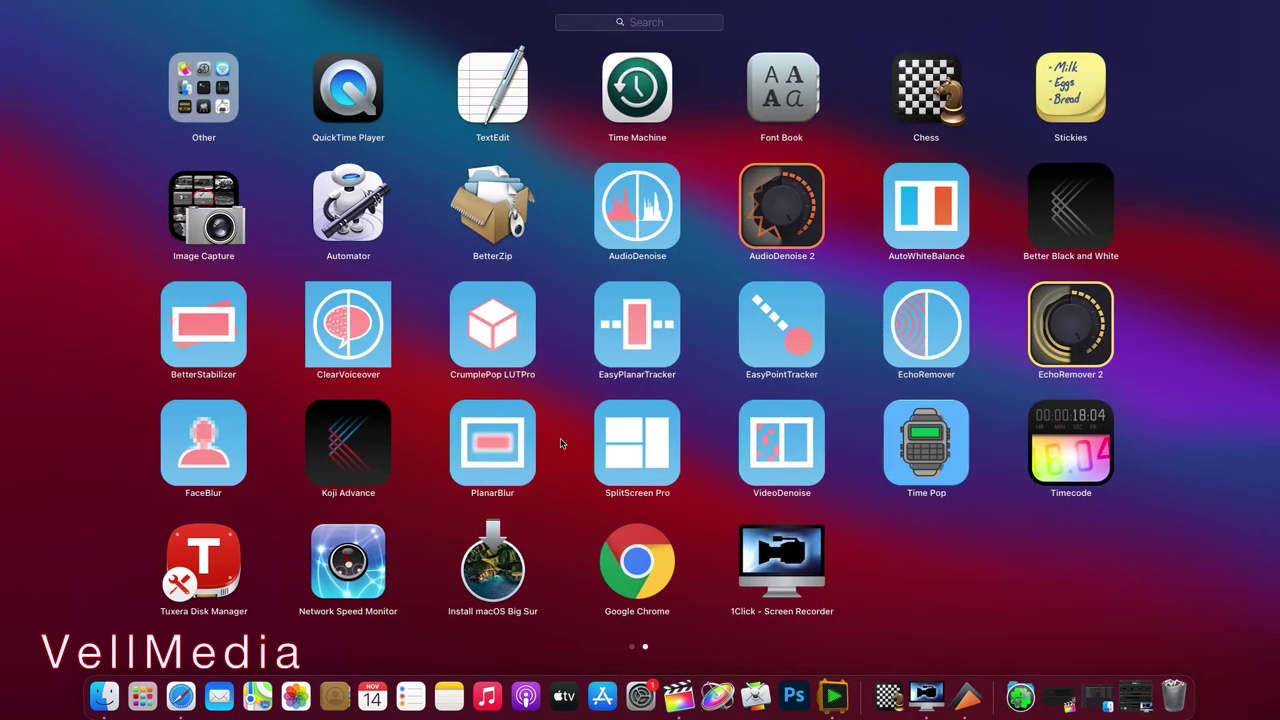
{"action": "left_click", "coordinate": [1092, 538]}
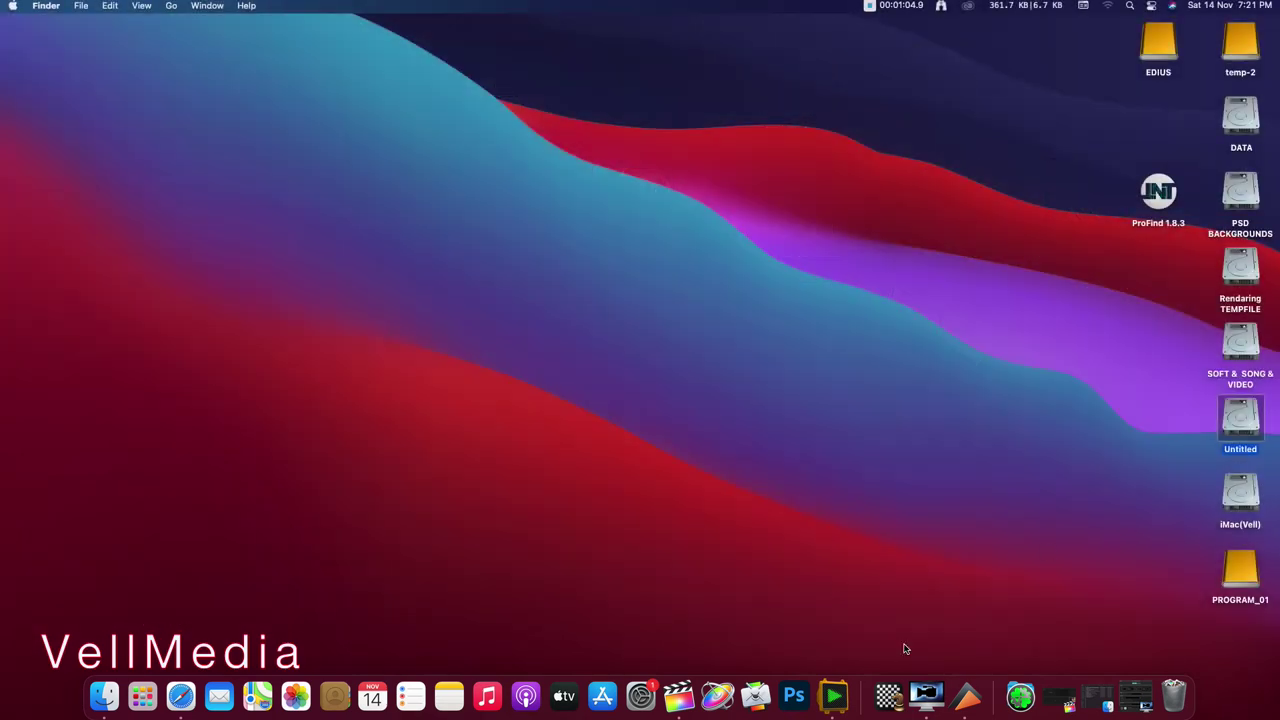
Step: Select the Dark appearance in the General settings of System Preferences and close the window
{"action": "left_click", "coordinate": [650, 692]}
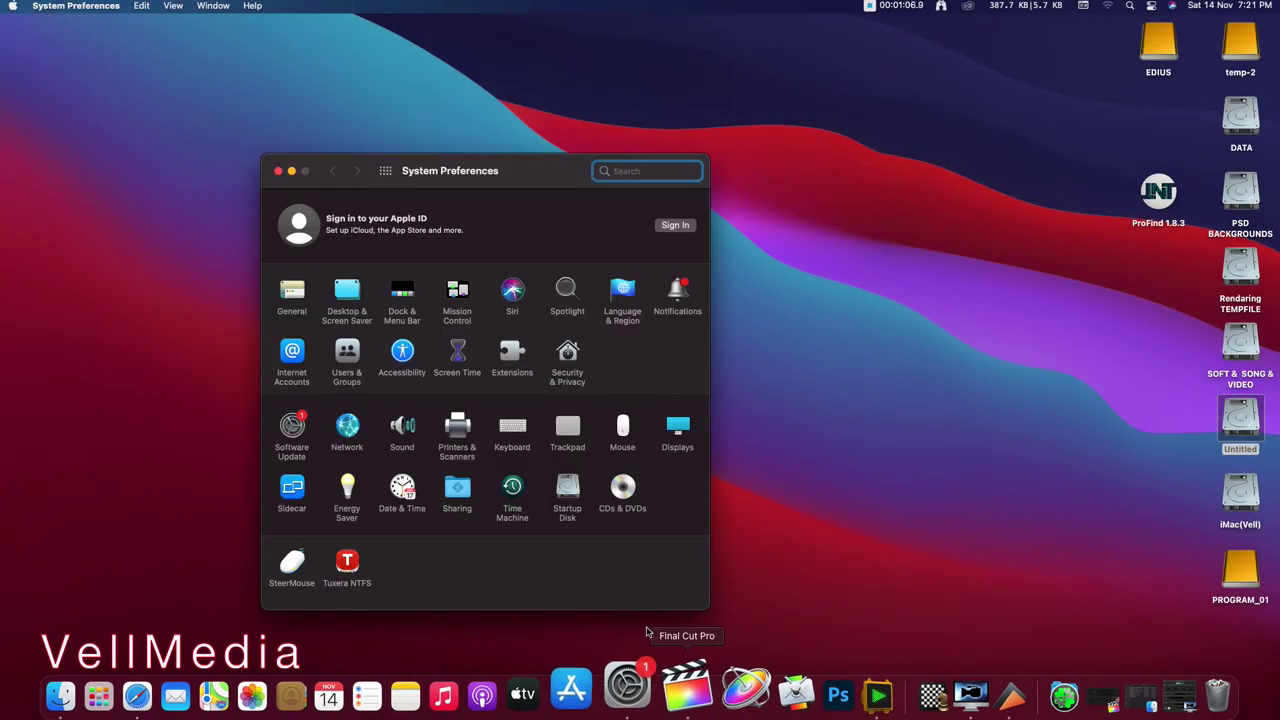
{"action": "left_click", "coordinate": [289, 292]}
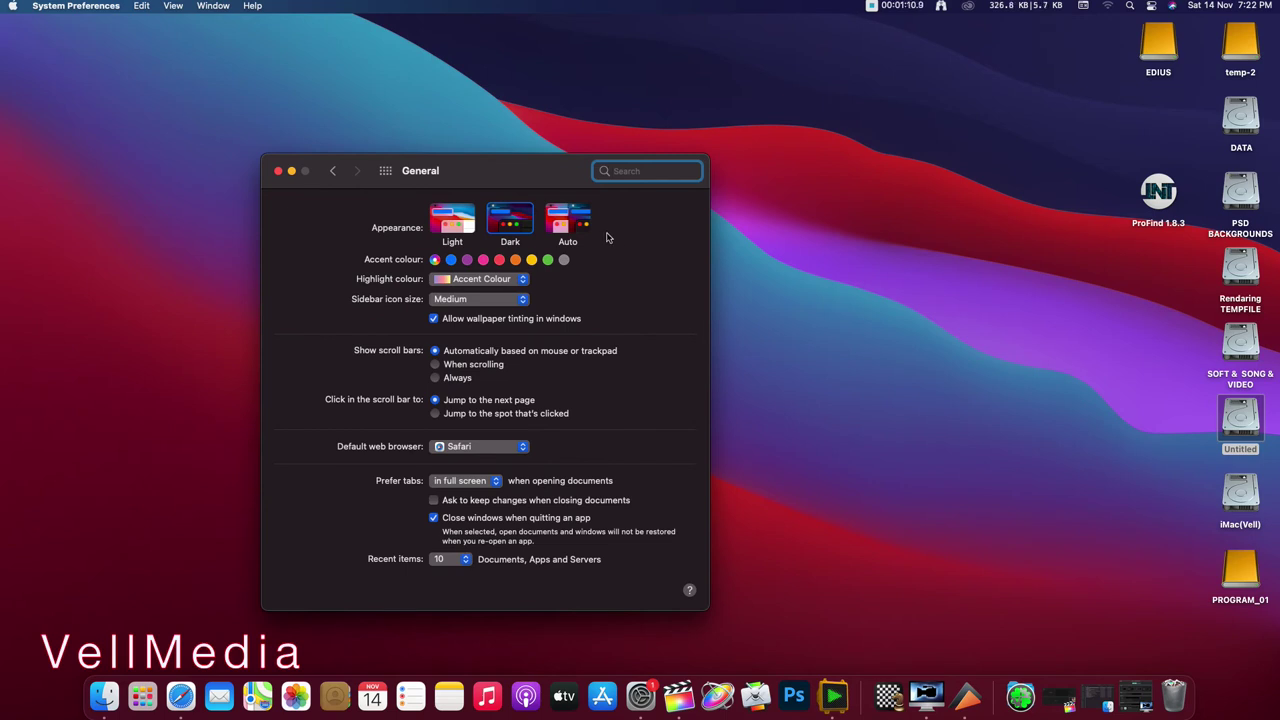
{"action": "left_click", "coordinate": [508, 227]}
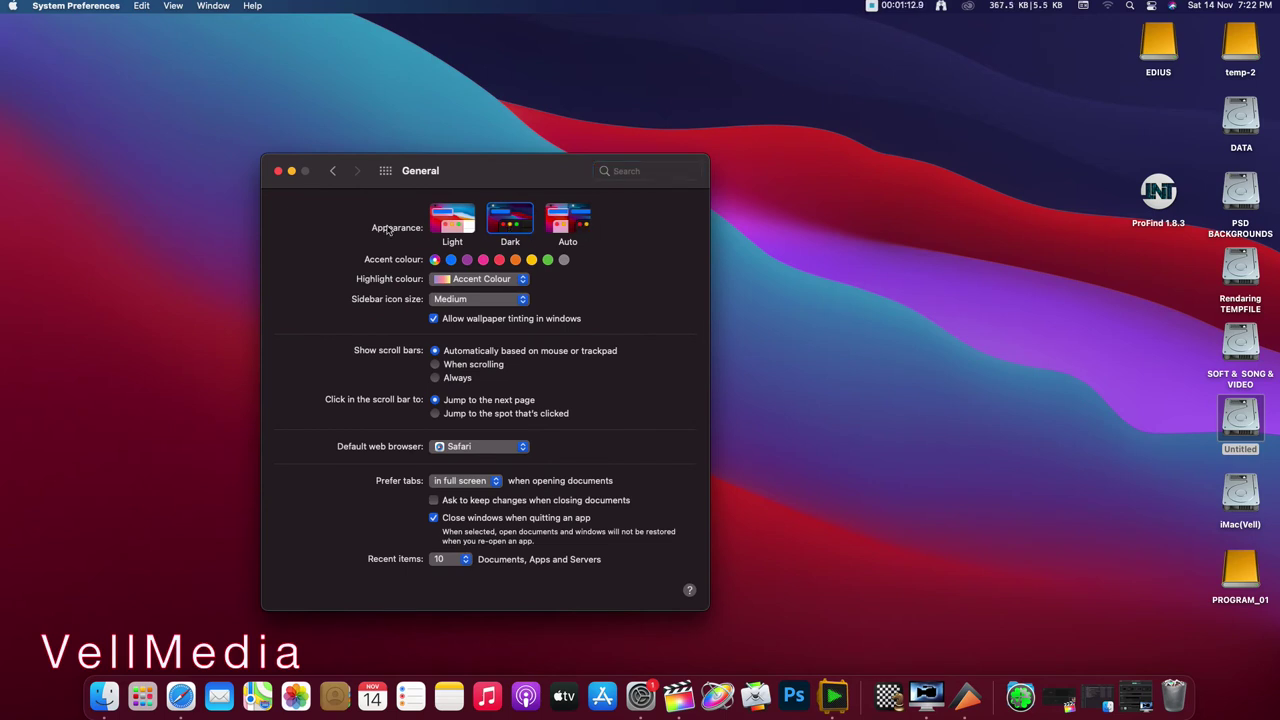
{"action": "left_click", "coordinate": [333, 170]}
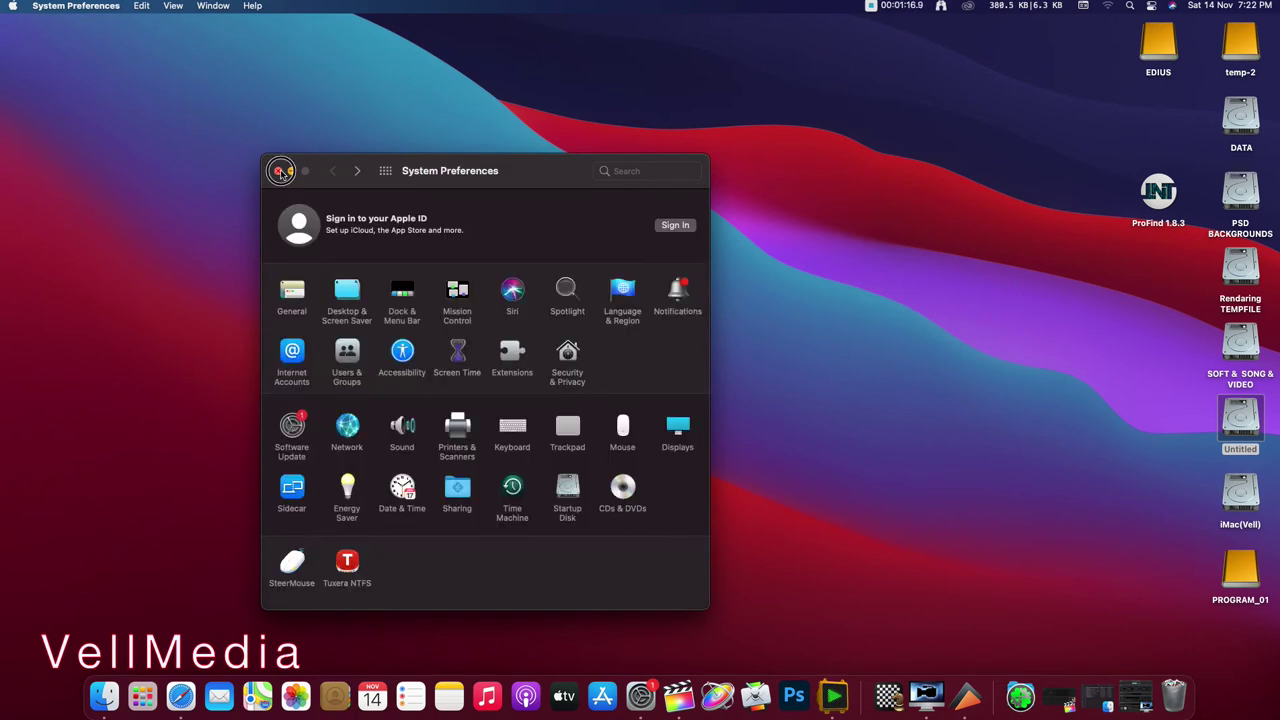
{"action": "left_click", "coordinate": [281, 171]}
Step: Examine the storage, displays, memory, support, service and overview information in About This Mac, and close it
{"action": "left_click", "coordinate": [13, 6]}
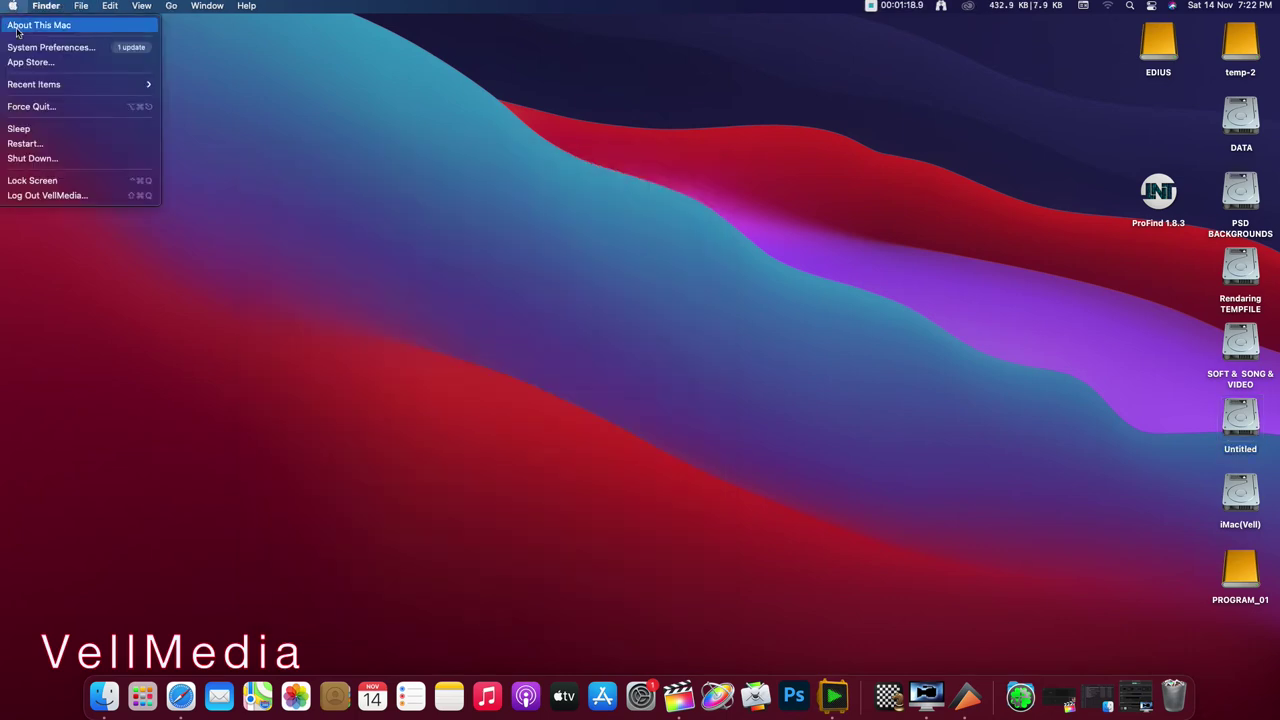
{"action": "left_click", "coordinate": [16, 30]}
{"action": "left_click", "coordinate": [612, 145]}
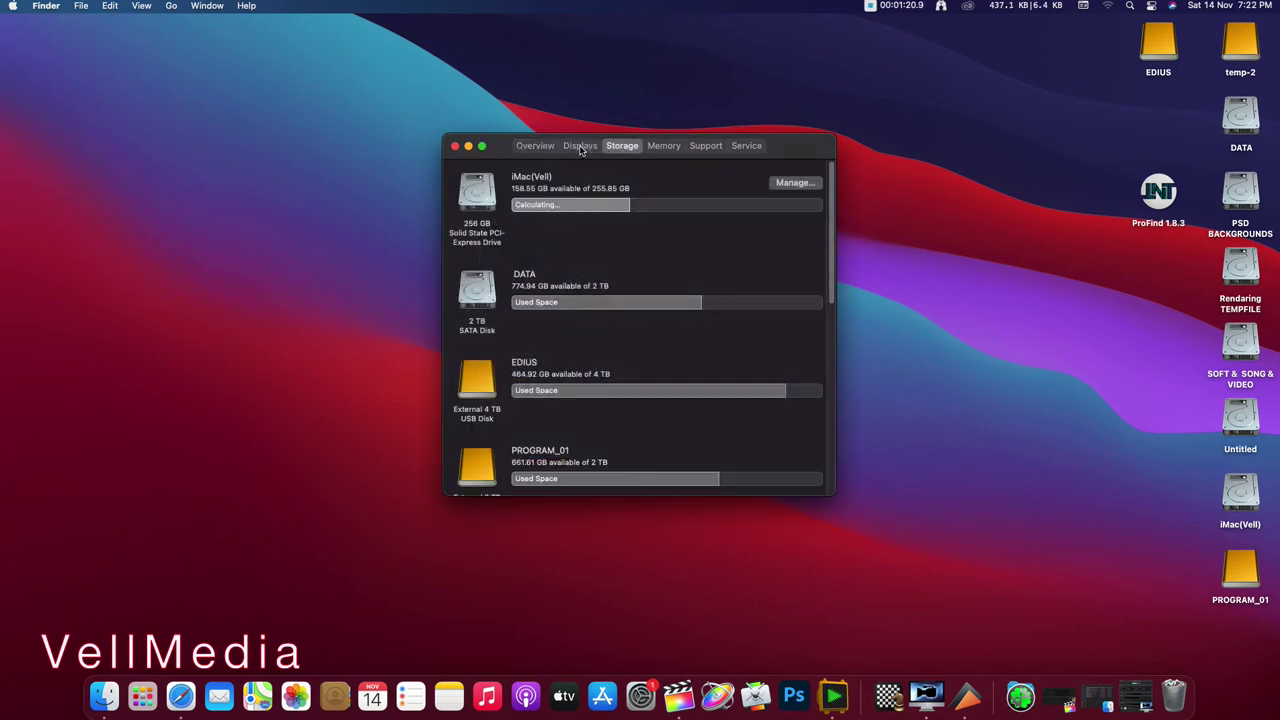
{"action": "left_click", "coordinate": [580, 146]}
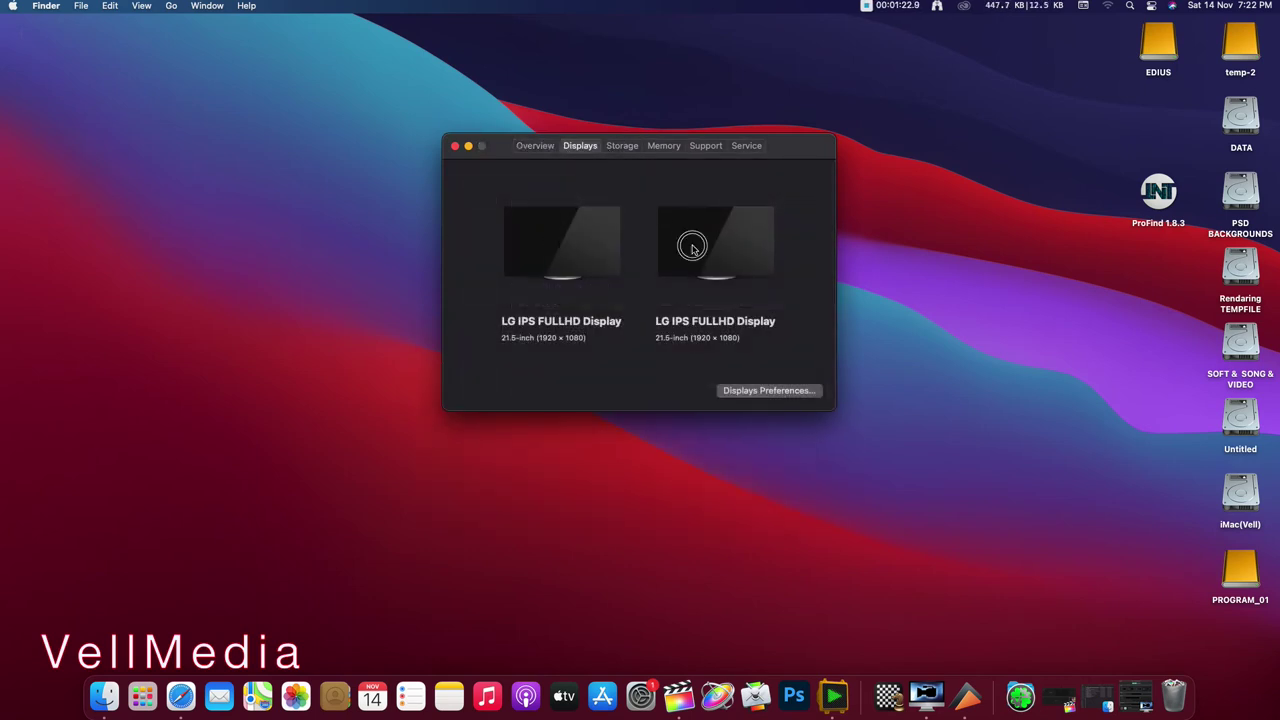
{"action": "left_click", "coordinate": [622, 146]}
{"action": "left_click", "coordinate": [663, 147]}
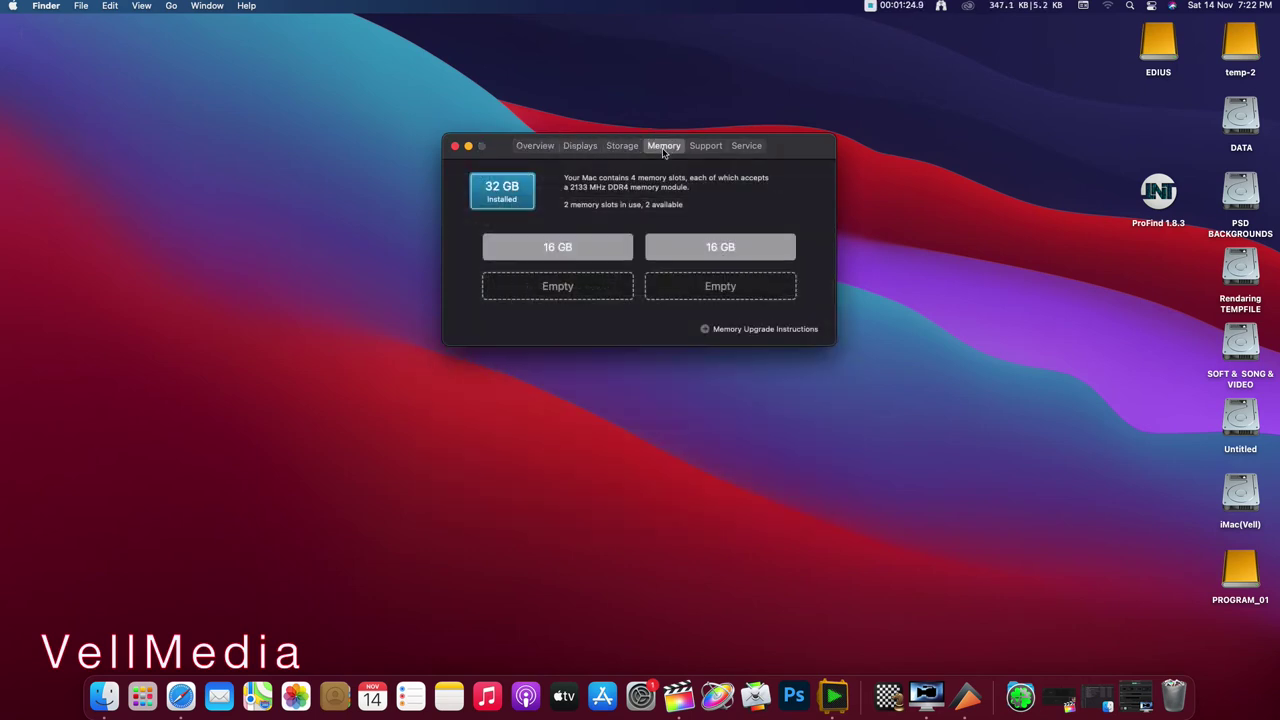
{"action": "left_click", "coordinate": [703, 147]}
{"action": "left_click", "coordinate": [746, 146]}
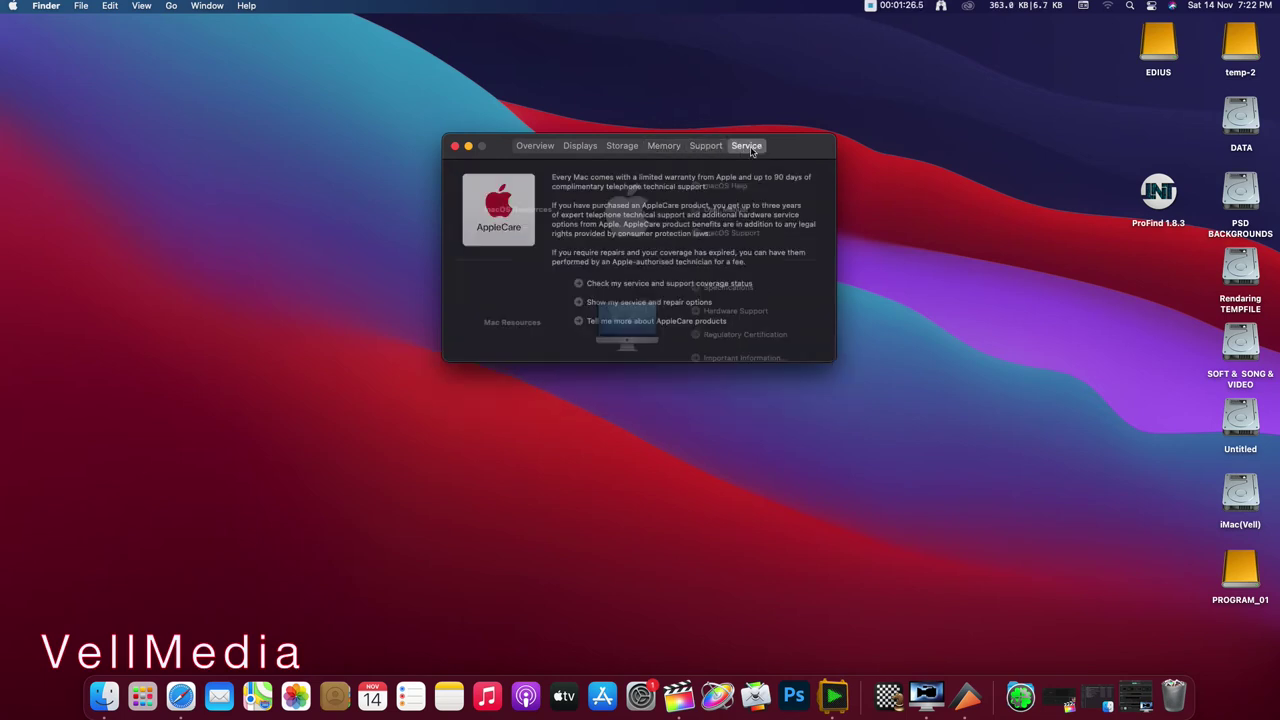
{"action": "left_click", "coordinate": [544, 149]}
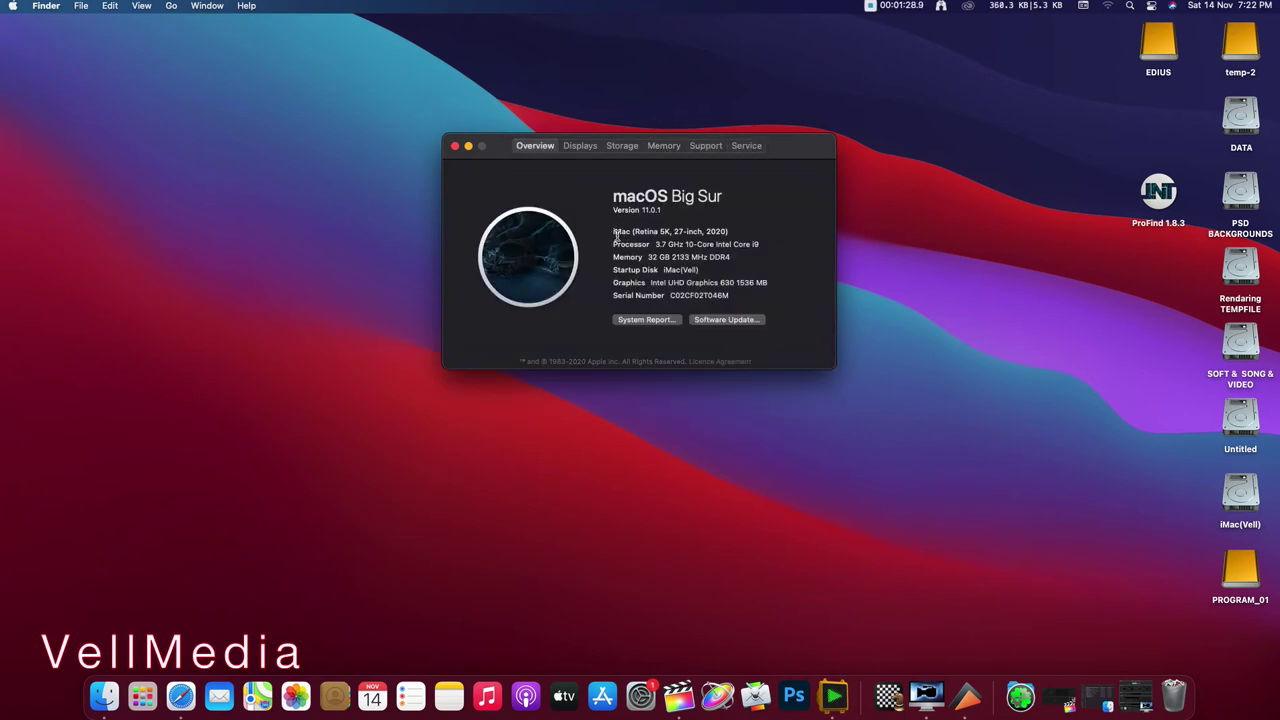
{"action": "left_click", "coordinate": [636, 211]}
{"action": "left_click", "coordinate": [456, 146]}
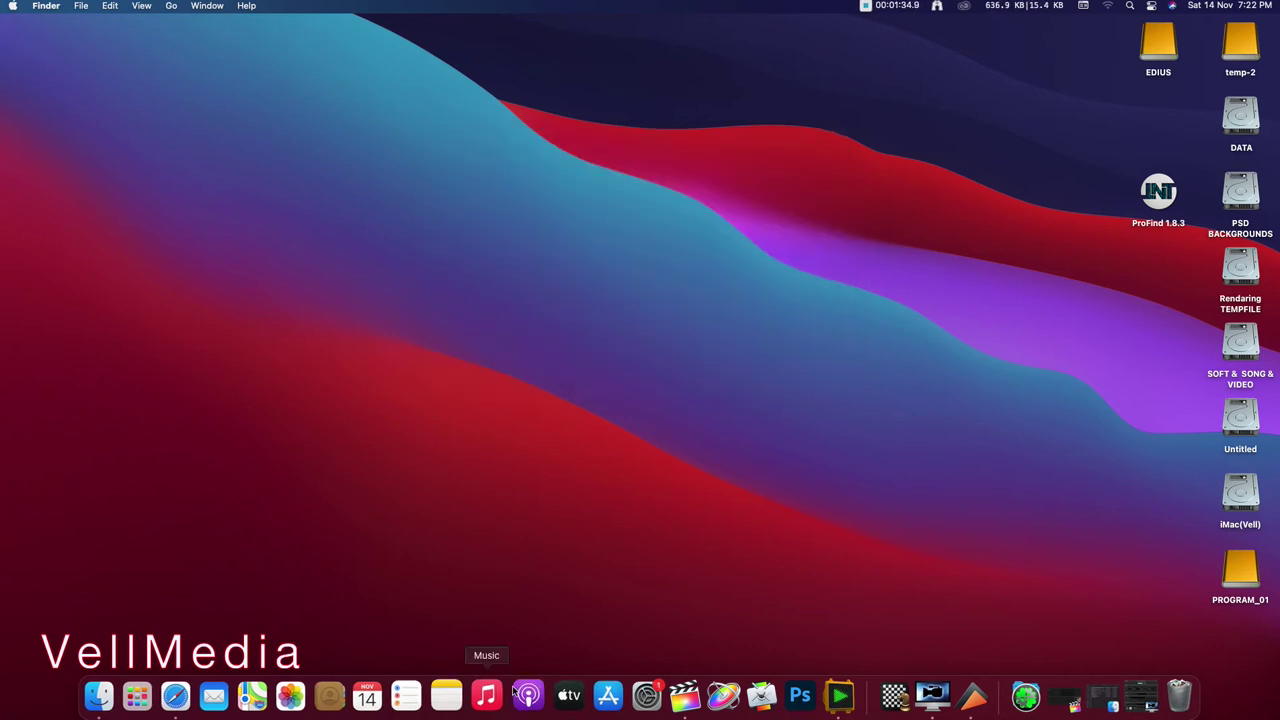
Step: Set the desktop picture to Light Stream Red in the Desktop & Screen Saver settings of System Preferences
{"action": "left_click", "coordinate": [632, 700]}
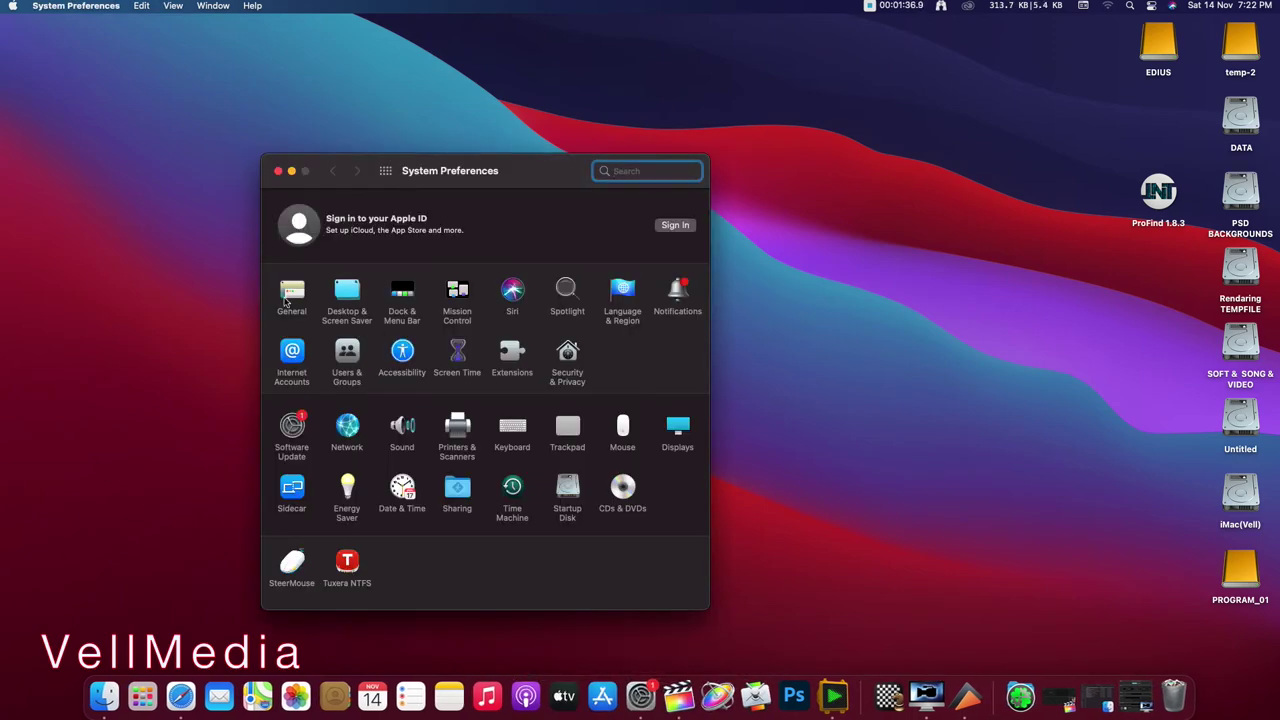
{"action": "left_click", "coordinate": [284, 302]}
{"action": "left_click", "coordinate": [333, 171]}
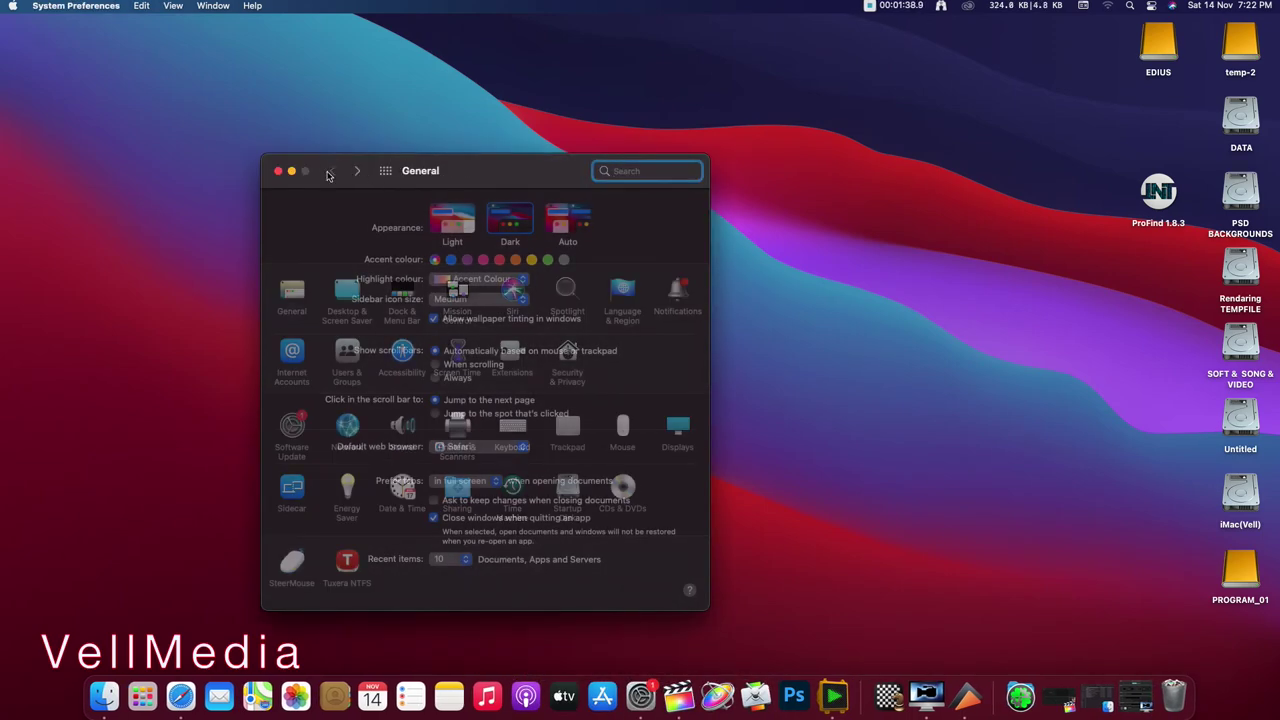
{"action": "left_click", "coordinate": [347, 295]}
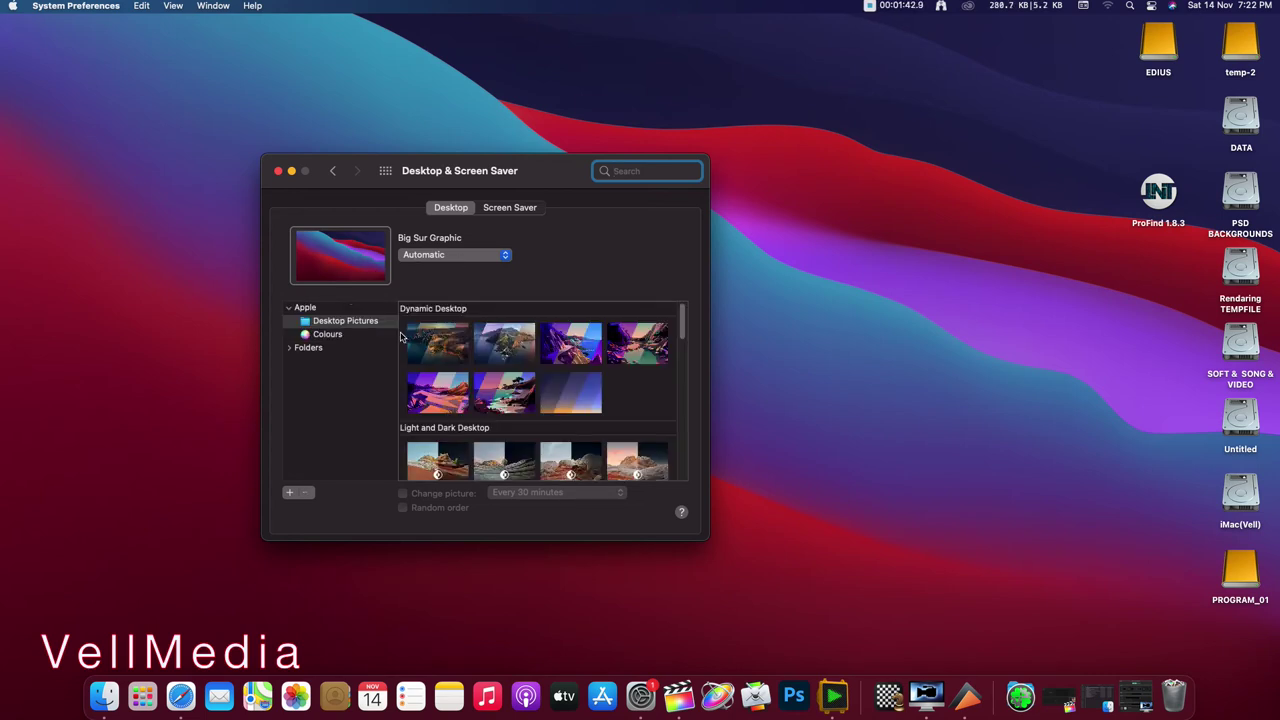
{"action": "left_click_drag", "start_coordinate": [681, 325], "coordinate": [683, 457]}
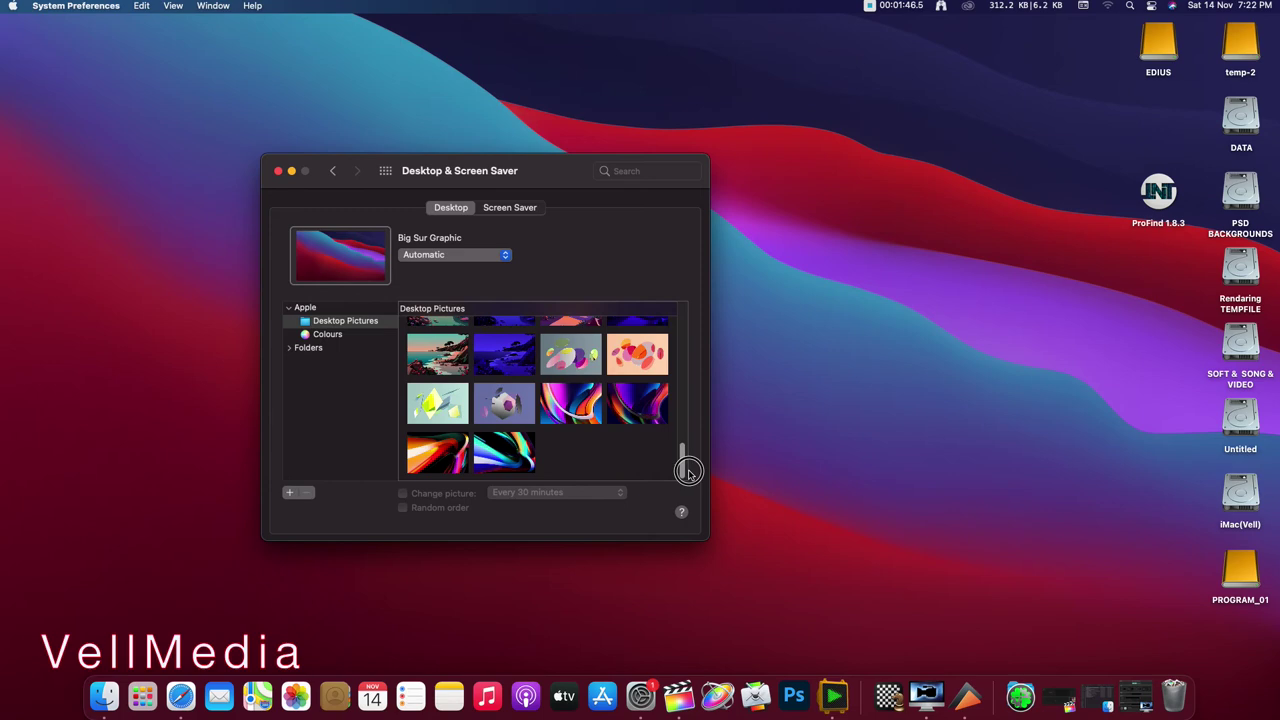
{"action": "left_click", "coordinate": [512, 418]}
{"action": "left_click", "coordinate": [508, 453]}
{"action": "key", "text": "Left"}
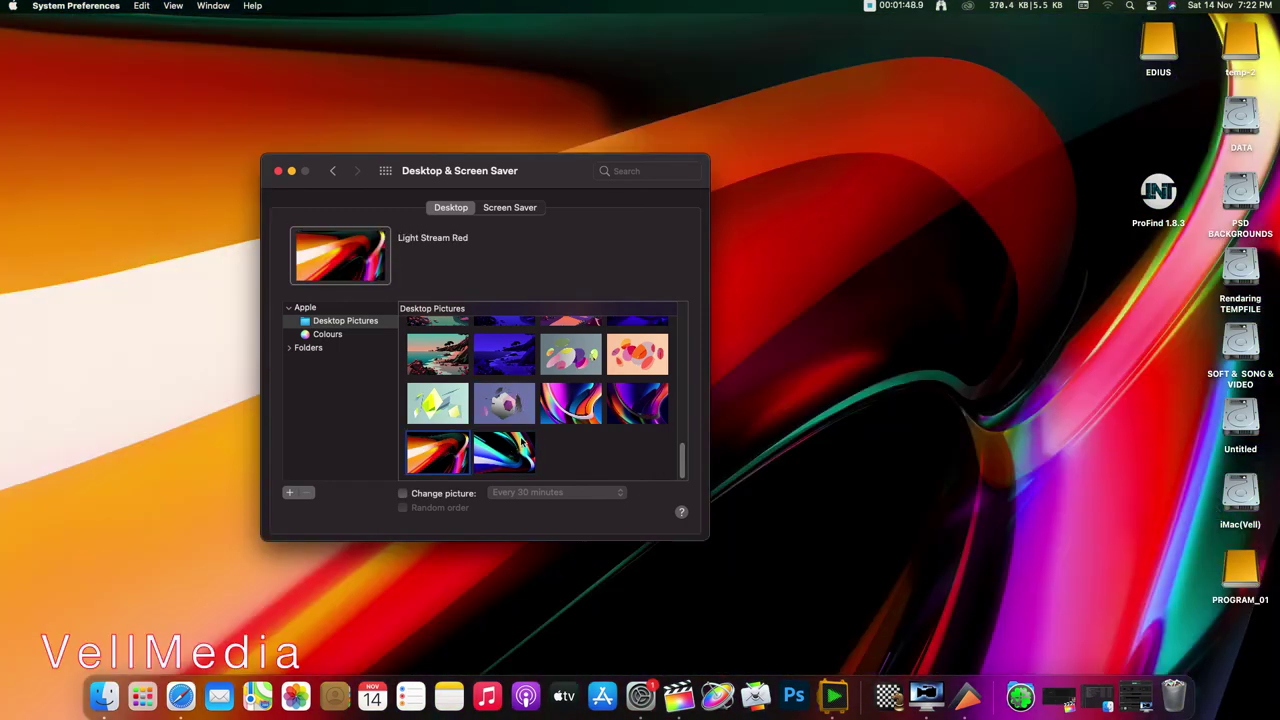
Step: Try the Iridescence Light, Reflection Green, The Beach Night and Reflection Orange desktop pictures in turn
{"action": "left_click", "coordinate": [633, 407]}
{"action": "left_click", "coordinate": [573, 405]}
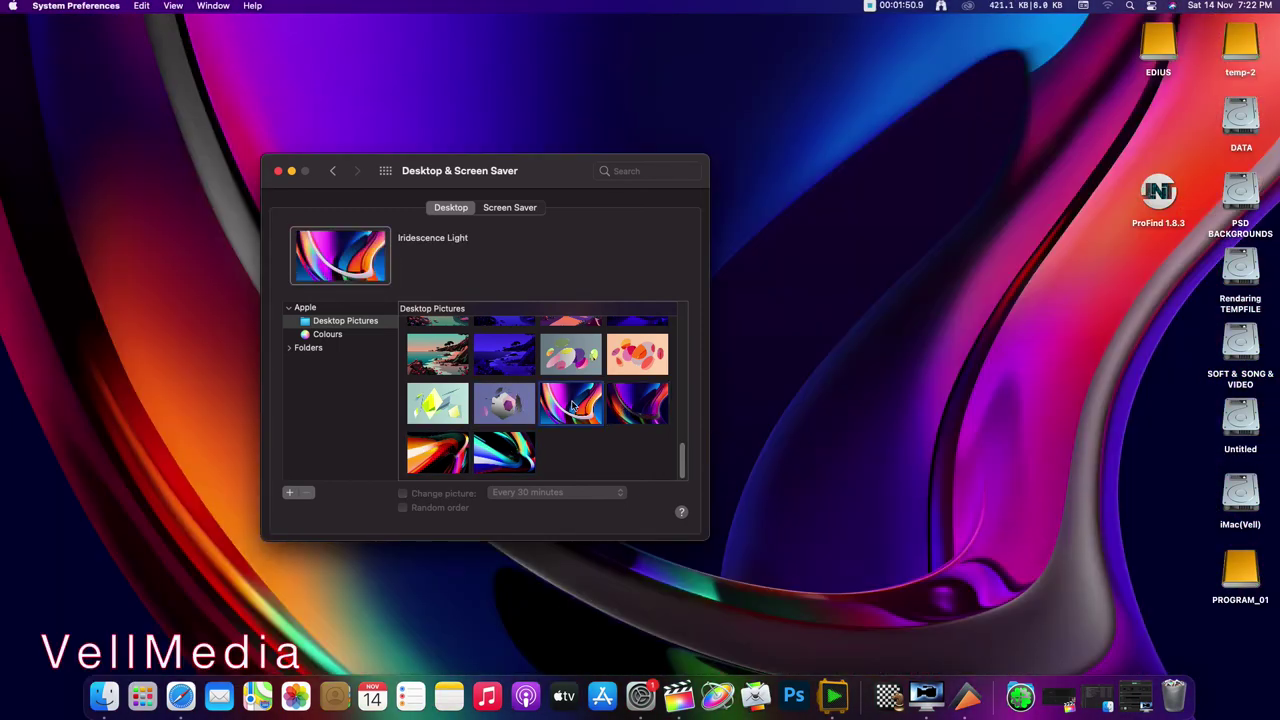
{"action": "key", "text": "Left"}
{"action": "key", "text": "Left"}
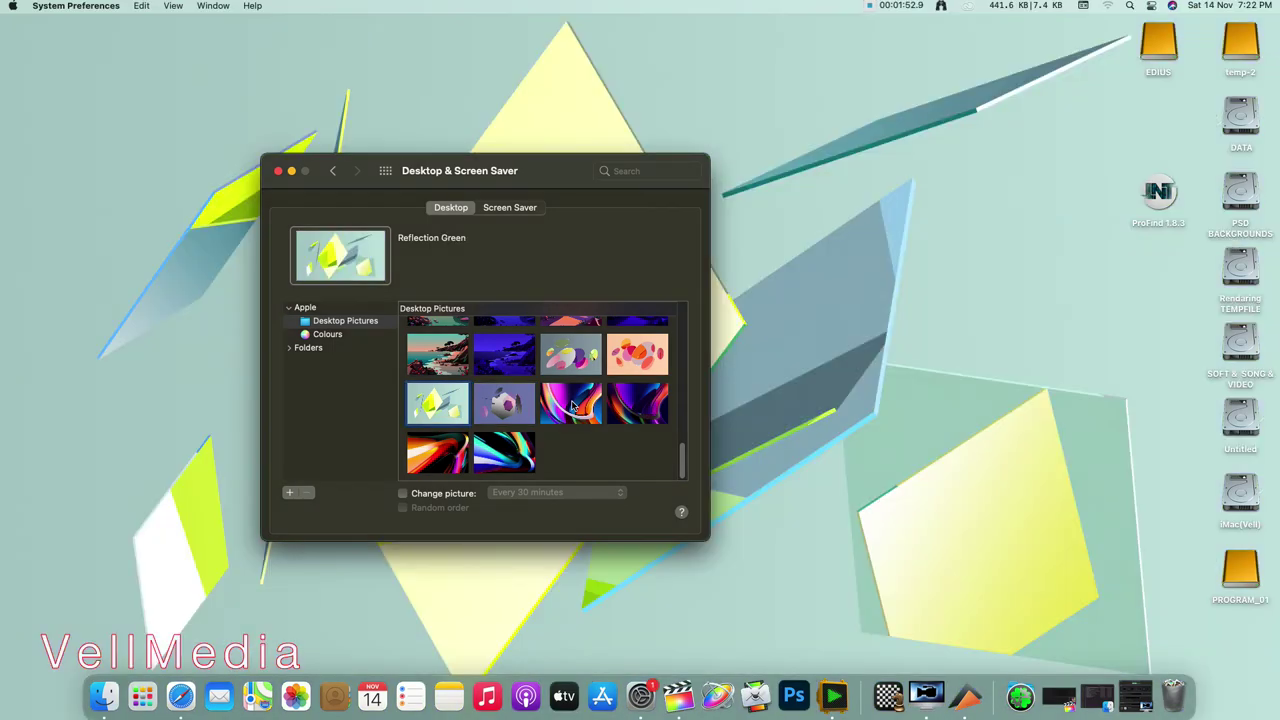
{"action": "key", "text": "Up"}
{"action": "key", "text": "Right"}
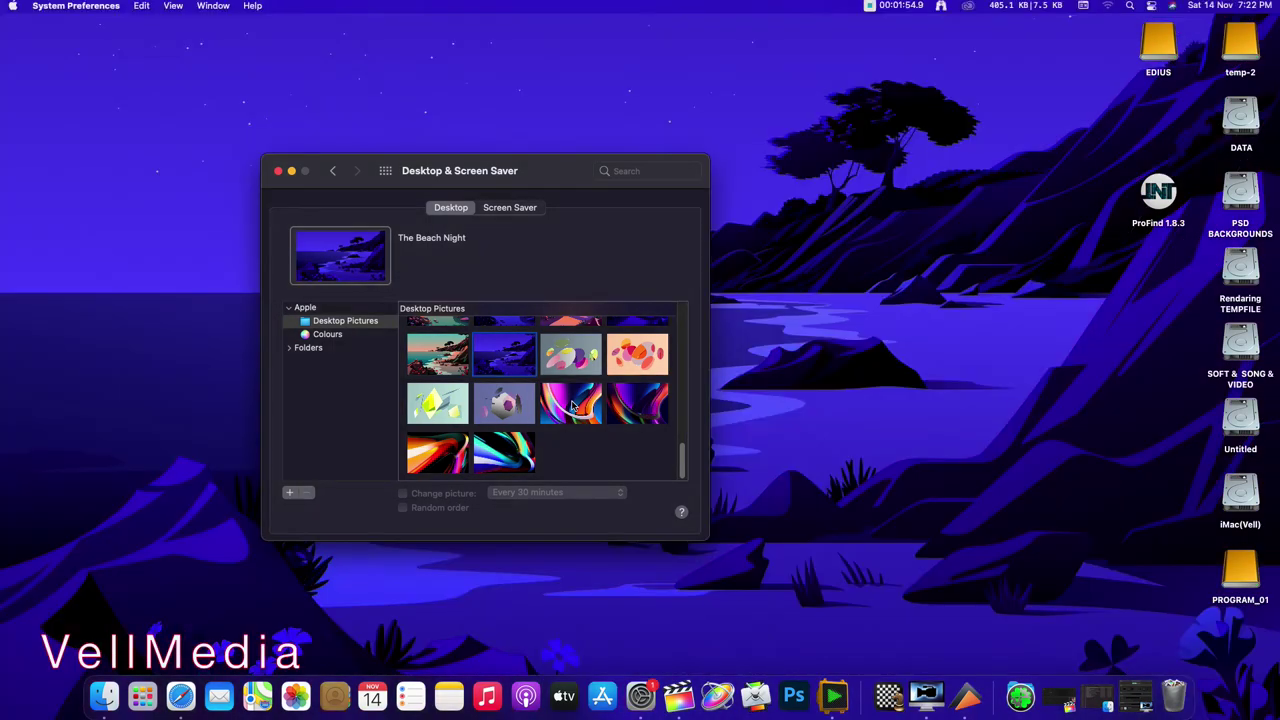
{"action": "key", "text": "Right"}
{"action": "key", "text": "Right"}
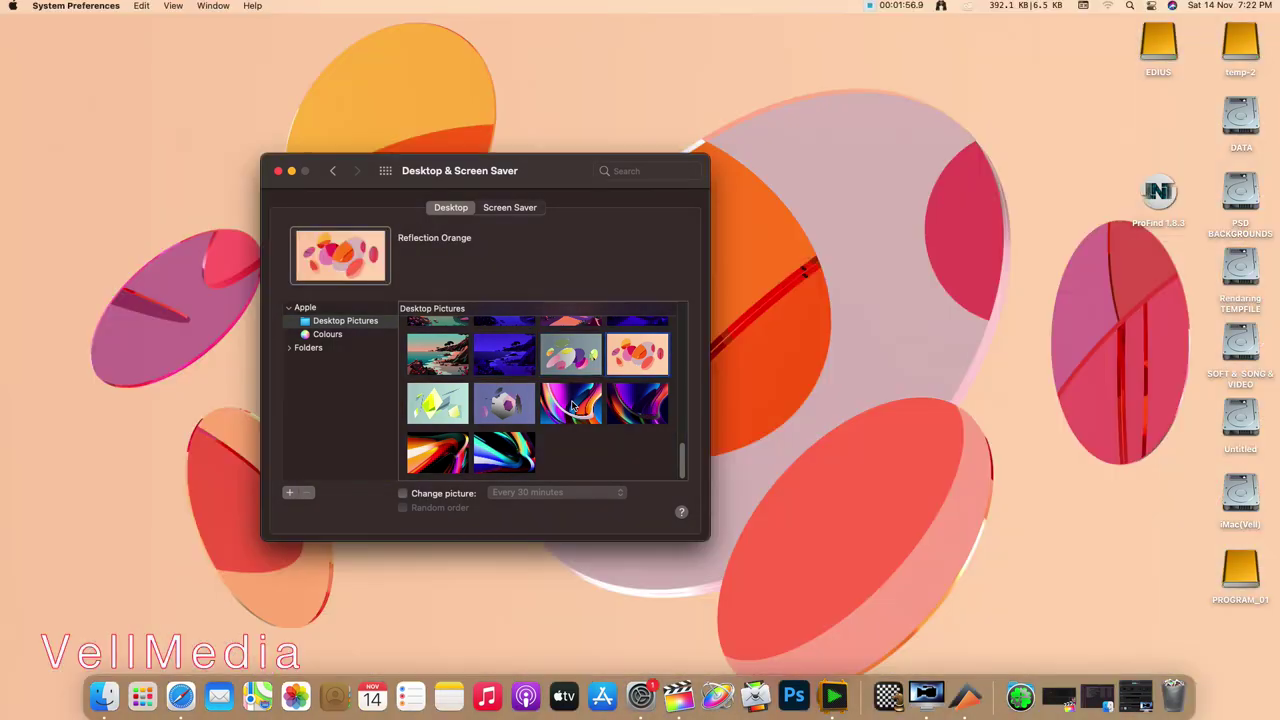
Step: Try The Desert Day, The Lake Day and Valley Day as desktop pictures
{"action": "key", "text": "Up"}
{"action": "key", "text": "Left"}
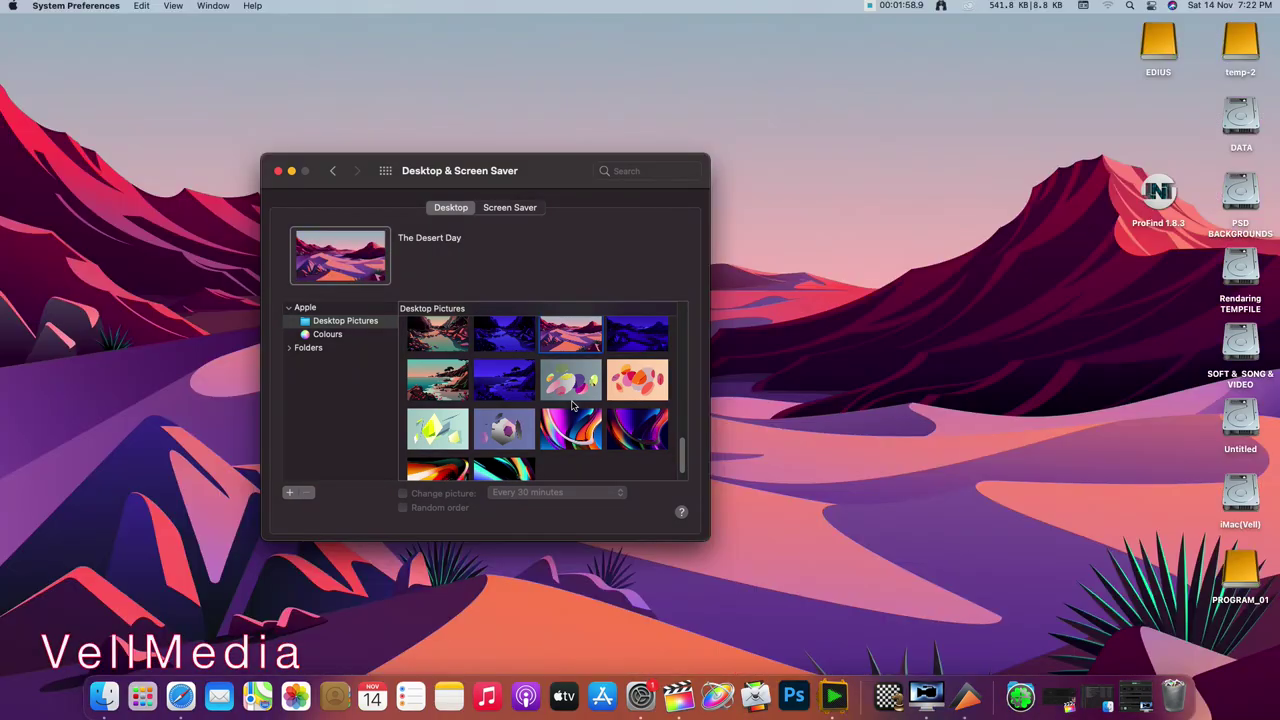
{"action": "key", "text": "Left"}
{"action": "key", "text": "Left"}
{"action": "scroll", "coordinate": [574, 410], "scroll_direction": "up", "scroll_amount": 2}
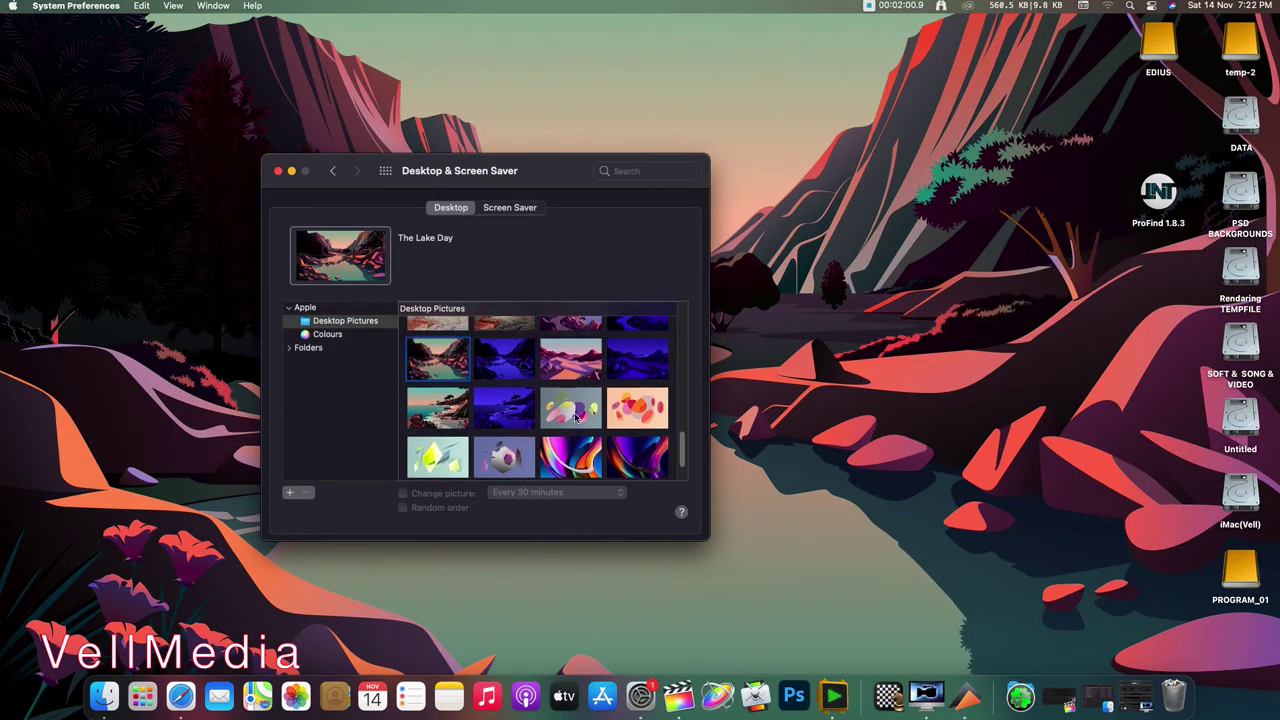
{"action": "left_click", "coordinate": [585, 375]}
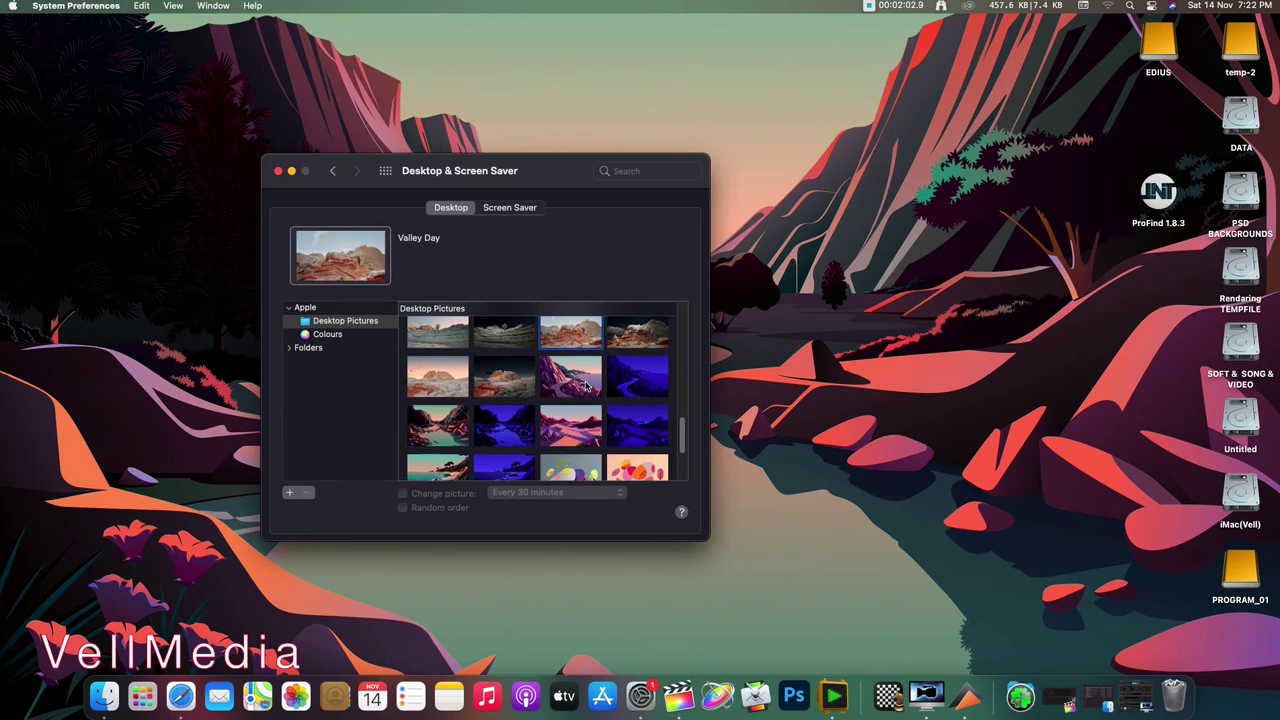
Step: Try the Catalina Shoreline and Big Sur Water's Edge desktop pictures
{"action": "scroll", "coordinate": [585, 390], "scroll_direction": "up", "scroll_amount": 3}
{"action": "left_click", "coordinate": [570, 442]}
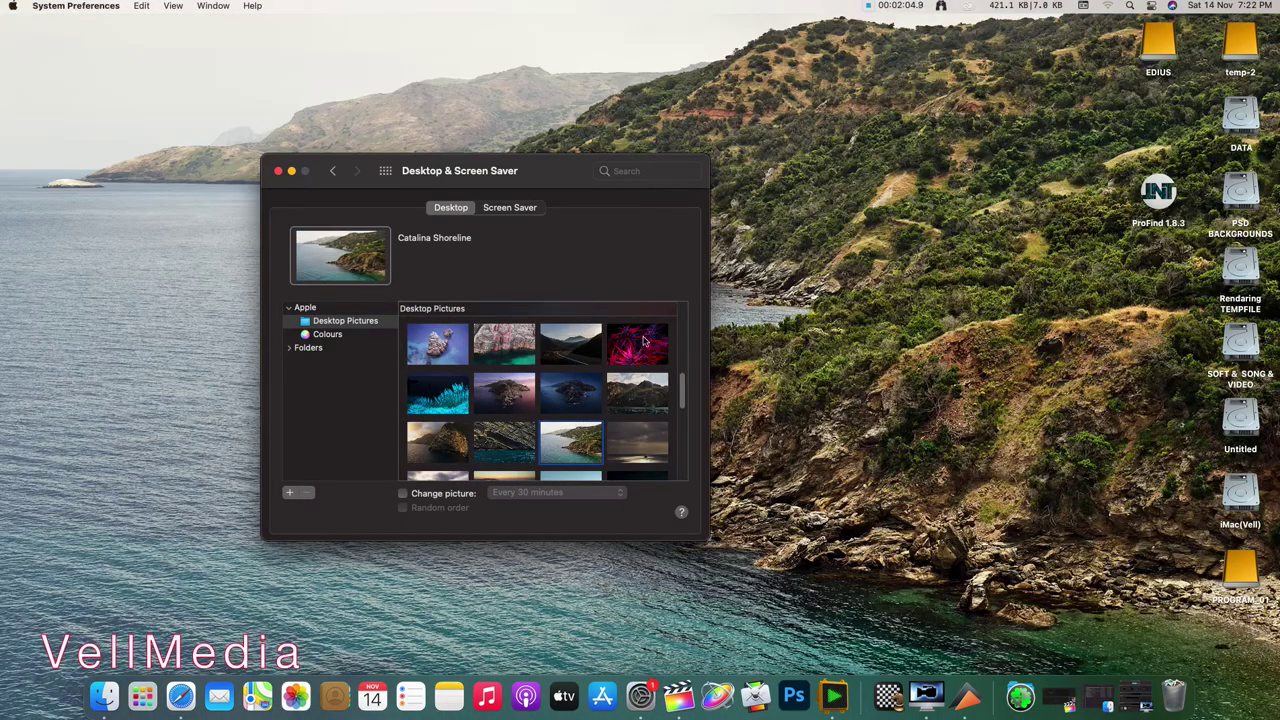
{"action": "left_click", "coordinate": [487, 344]}
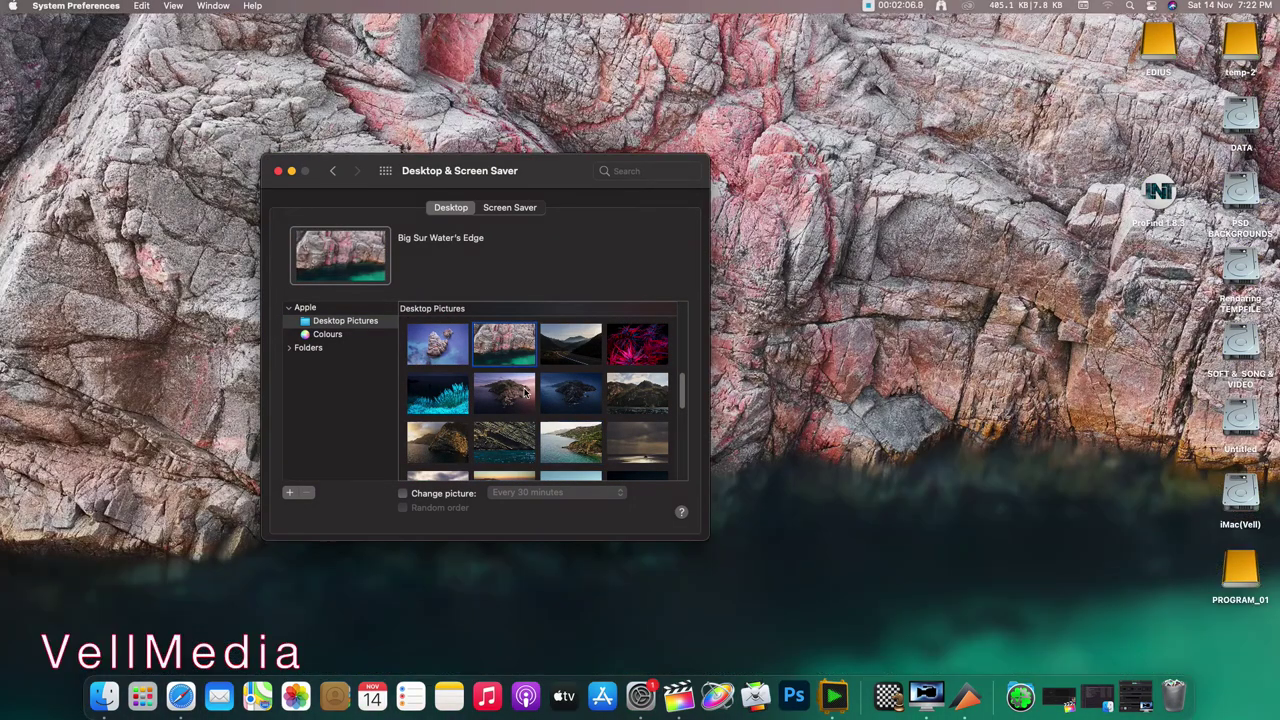
Step: Look through the Dynamic and the Light and Dark pictures, and try Big Sur Day and Valley Day on the desktop
{"action": "scroll", "coordinate": [528, 394], "scroll_direction": "up", "scroll_amount": 4}
{"action": "scroll", "coordinate": [531, 394], "scroll_direction": "up", "scroll_amount": 5}
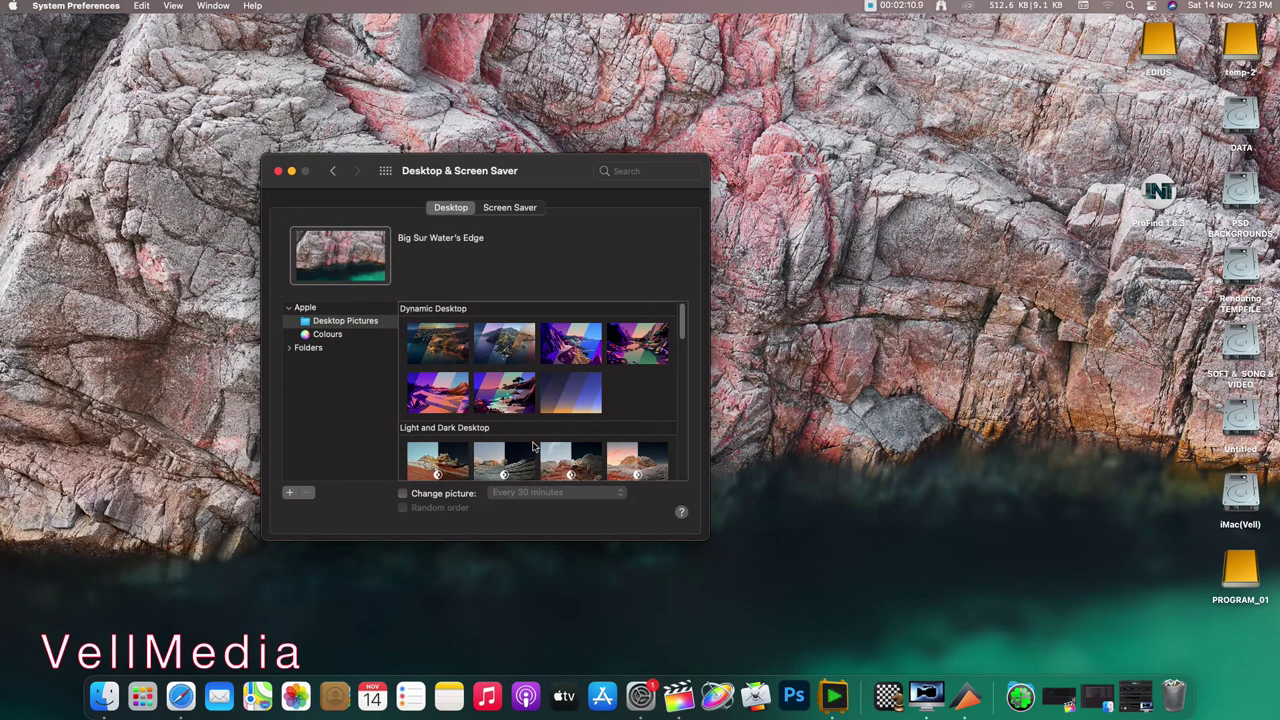
{"action": "scroll", "coordinate": [533, 447], "scroll_direction": "down", "scroll_amount": 5}
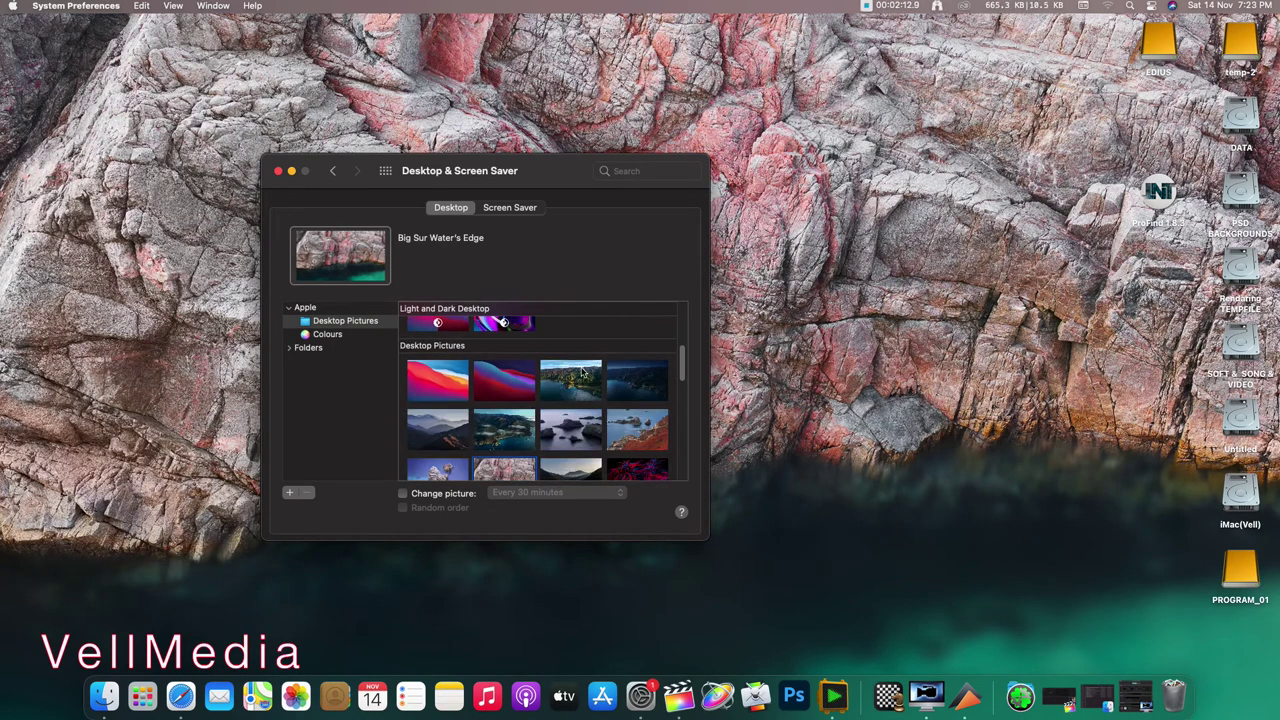
{"action": "left_click", "coordinate": [583, 372]}
{"action": "scroll", "coordinate": [587, 455], "scroll_direction": "down", "scroll_amount": 6}
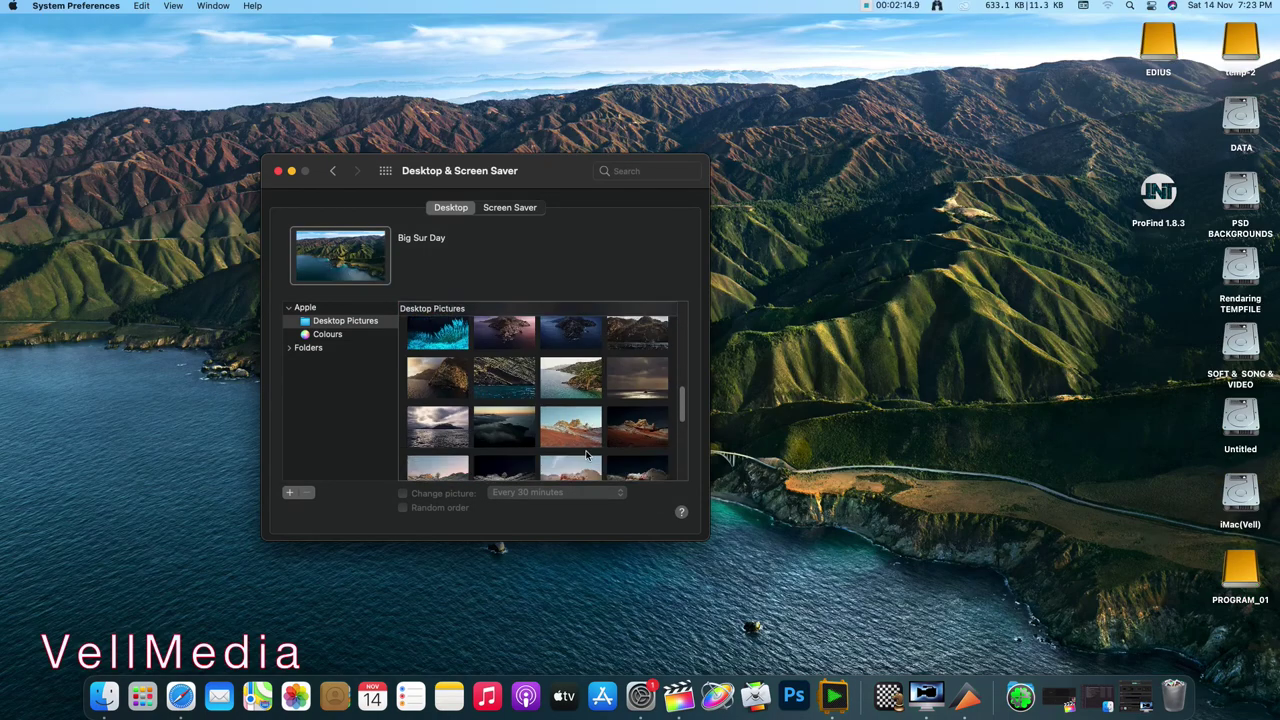
{"action": "left_click", "coordinate": [583, 425]}
Step: Compare the Peak Day and Catalina Shoreline desktop pictures, ending on Peak Day
{"action": "scroll", "coordinate": [585, 453], "scroll_direction": "down", "scroll_amount": 2}
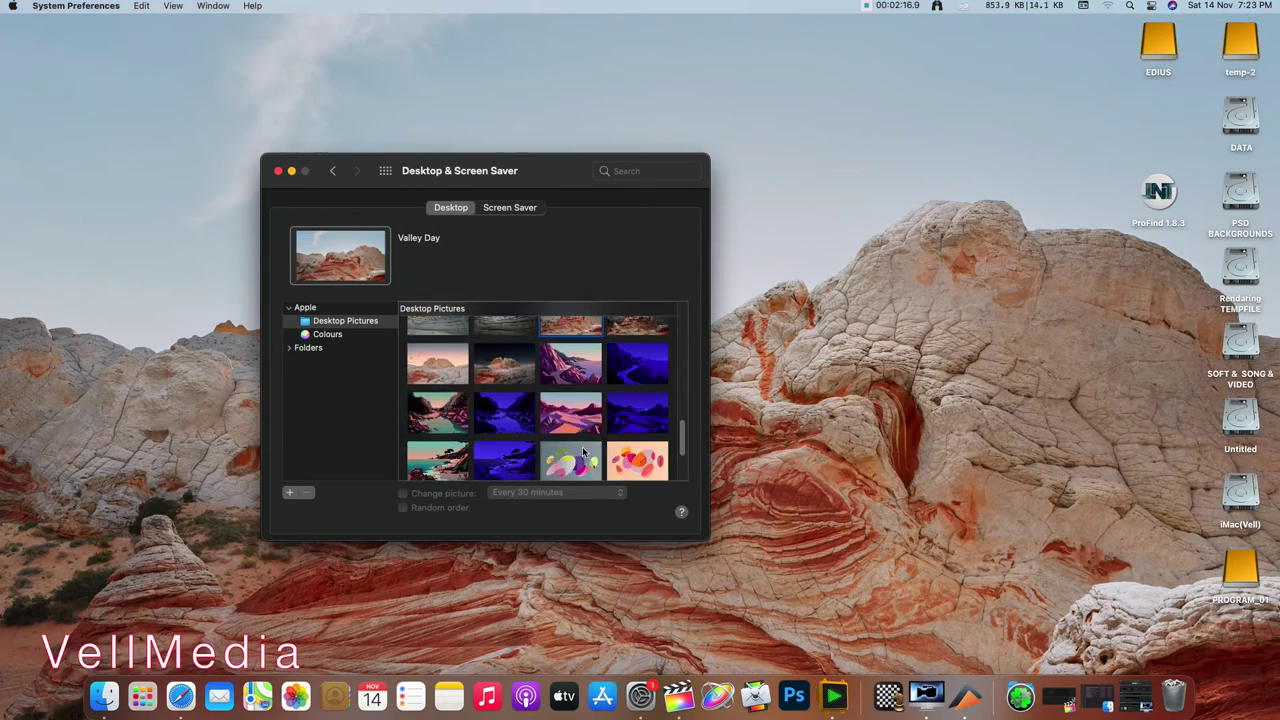
{"action": "scroll", "coordinate": [585, 452], "scroll_direction": "up", "scroll_amount": 3}
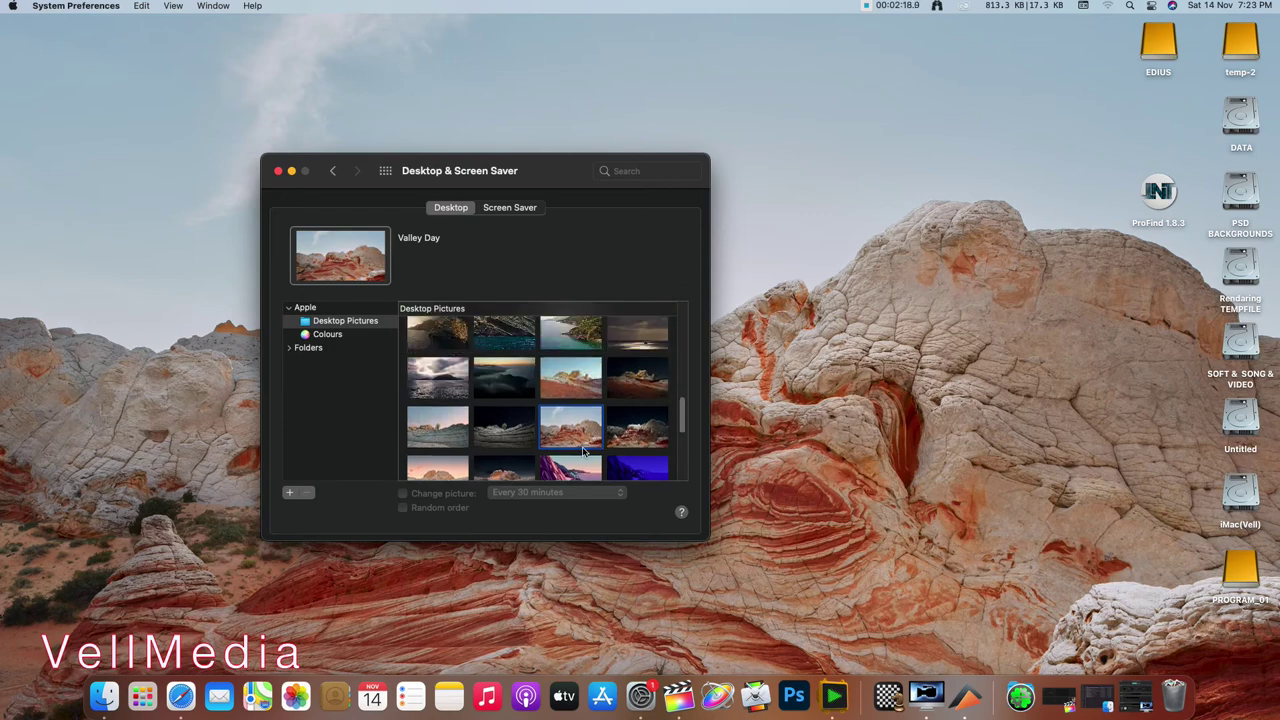
{"action": "left_click", "coordinate": [570, 379]}
{"action": "left_click", "coordinate": [595, 336]}
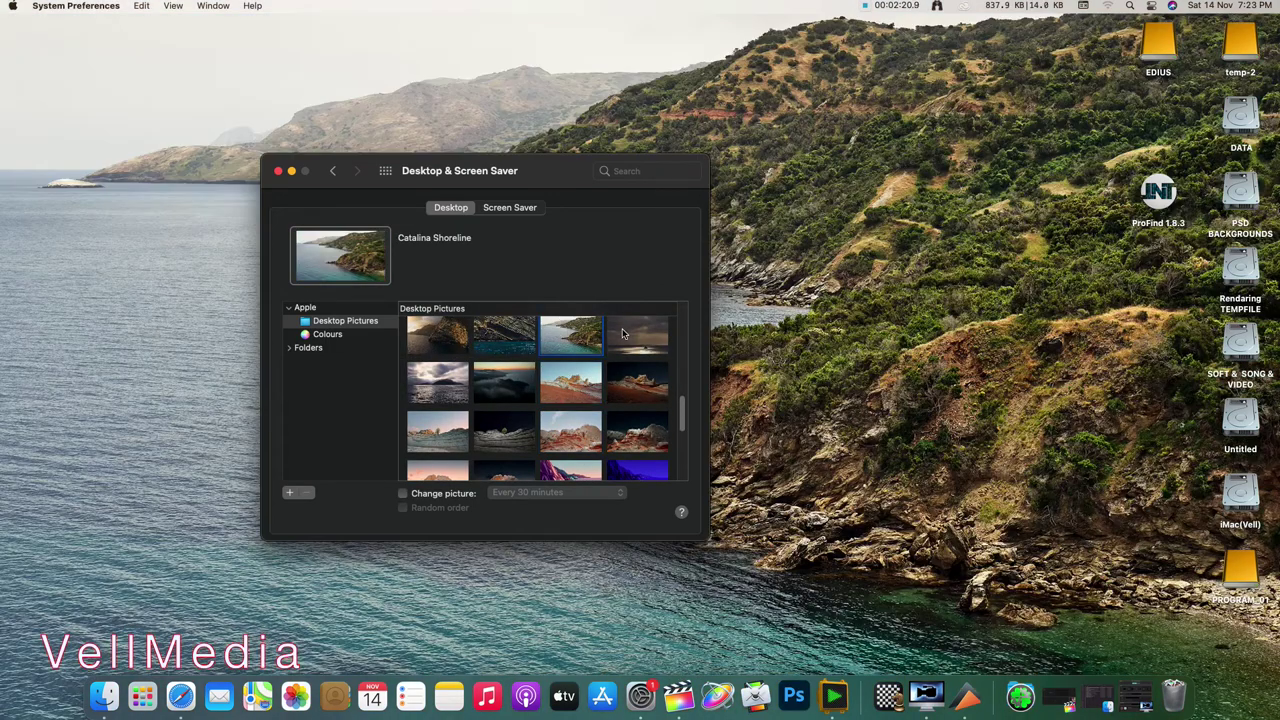
{"action": "left_click", "coordinate": [597, 392]}
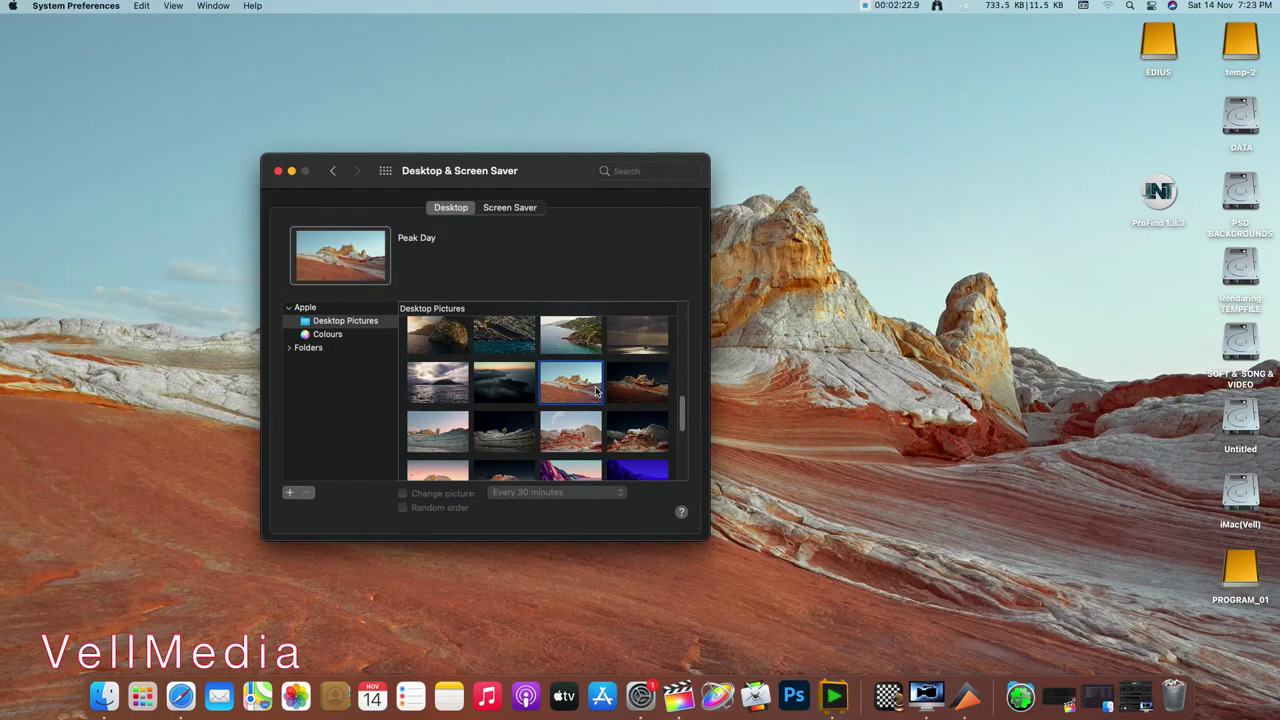
Step: Try the Catalina Clouds, Big Sur Coastline and Big Sur Horizon desktop pictures
{"action": "scroll", "coordinate": [586, 435], "scroll_direction": "up", "scroll_amount": 3}
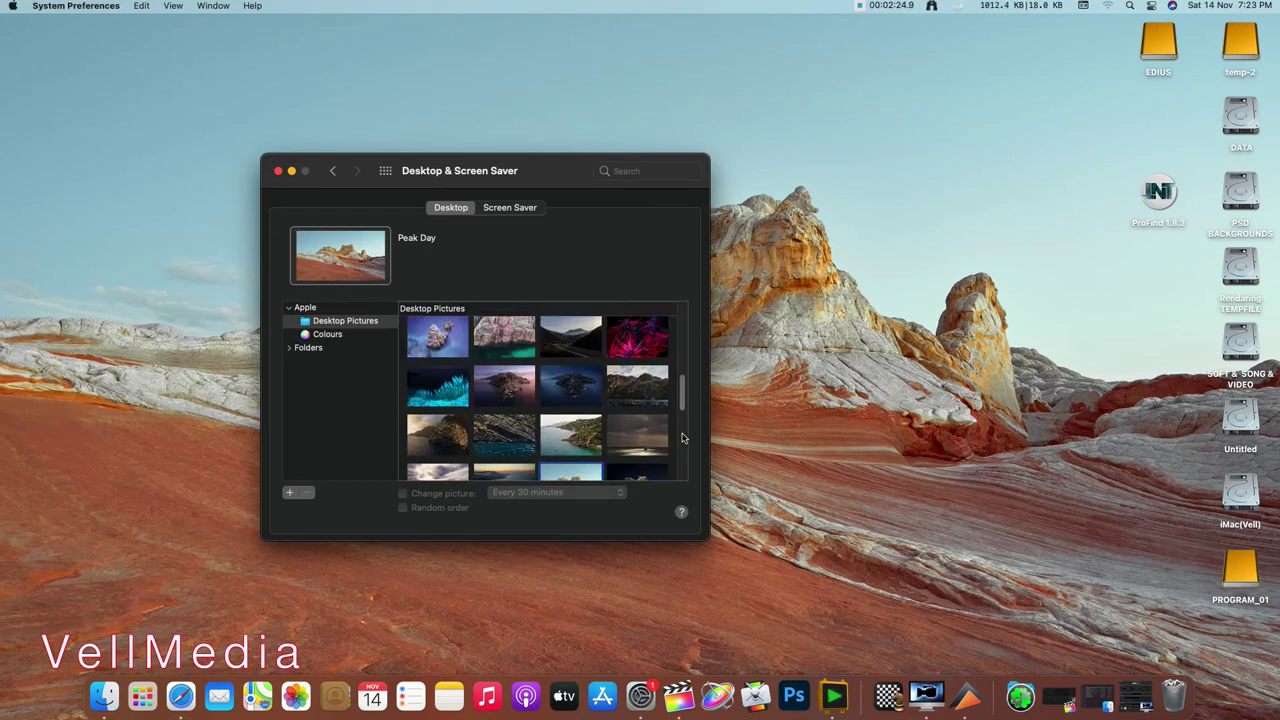
{"action": "left_click", "coordinate": [635, 433]}
{"action": "scroll", "coordinate": [554, 415], "scroll_direction": "up", "scroll_amount": 2}
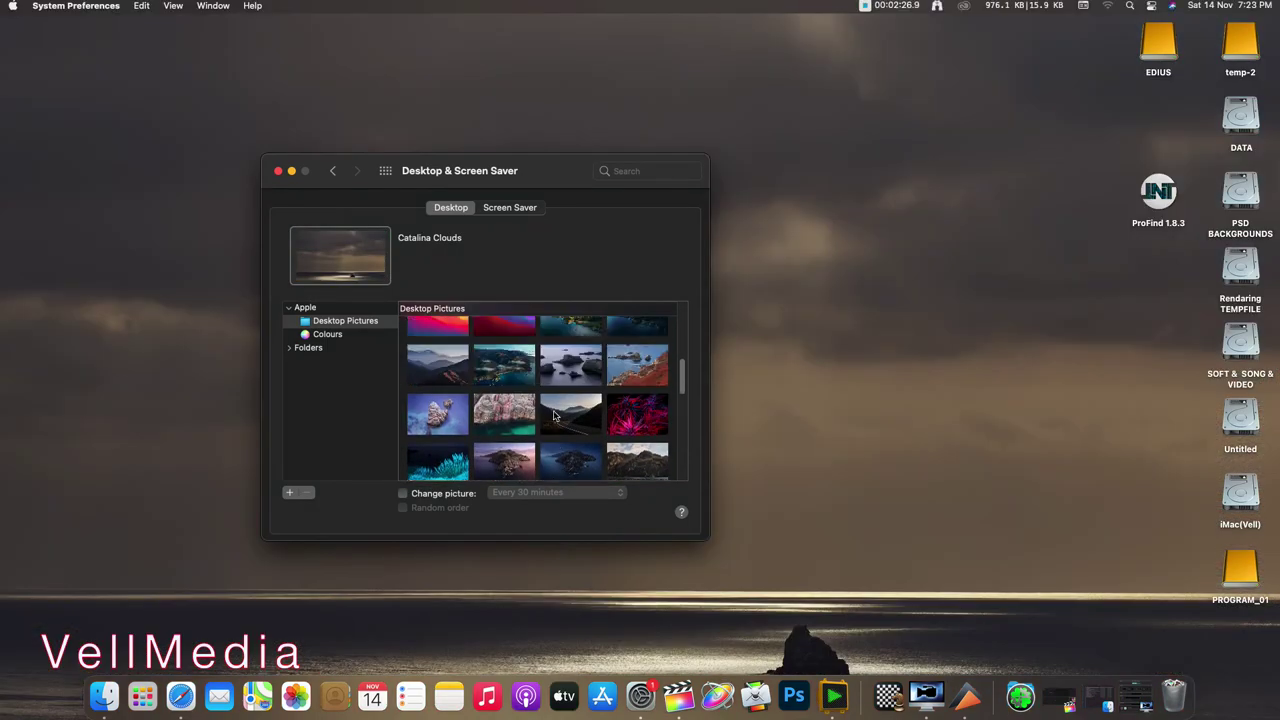
{"action": "left_click", "coordinate": [636, 368]}
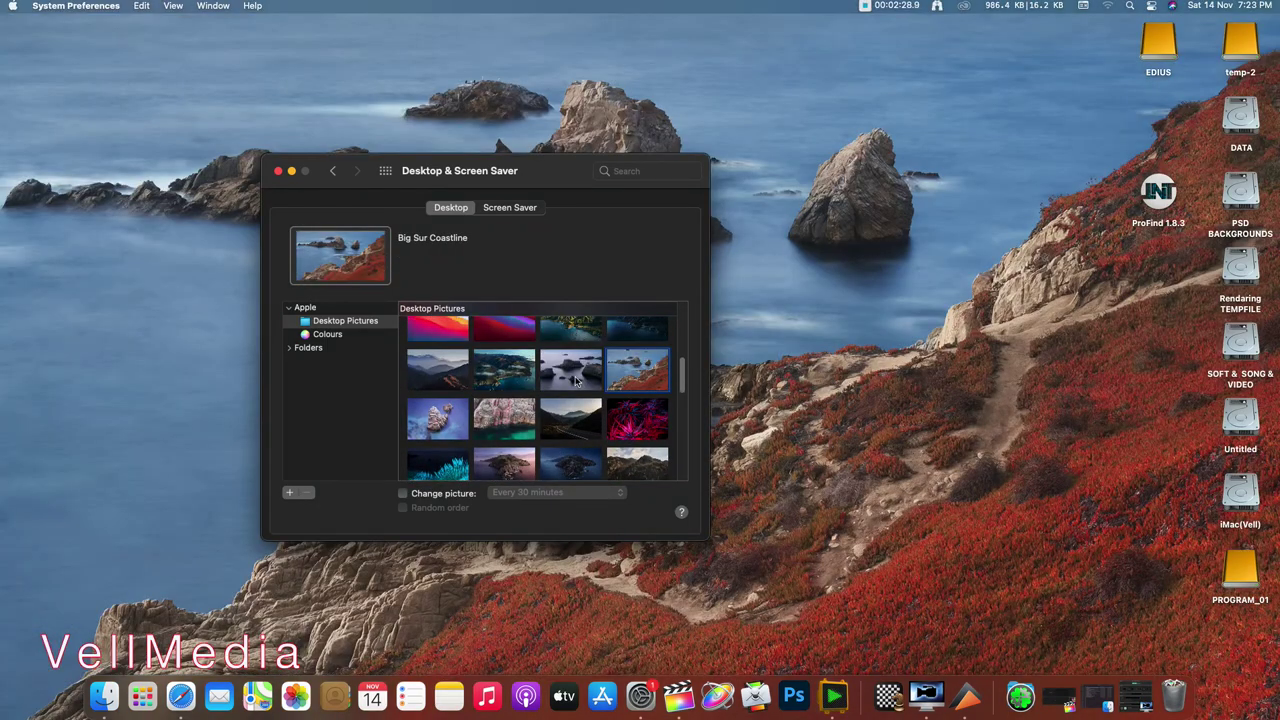
{"action": "left_click", "coordinate": [575, 378]}
Step: Set the desktop picture to Big Sur Graphic Light and open the Screen Saver settings
{"action": "scroll", "coordinate": [575, 378], "scroll_direction": "up", "scroll_amount": 3}
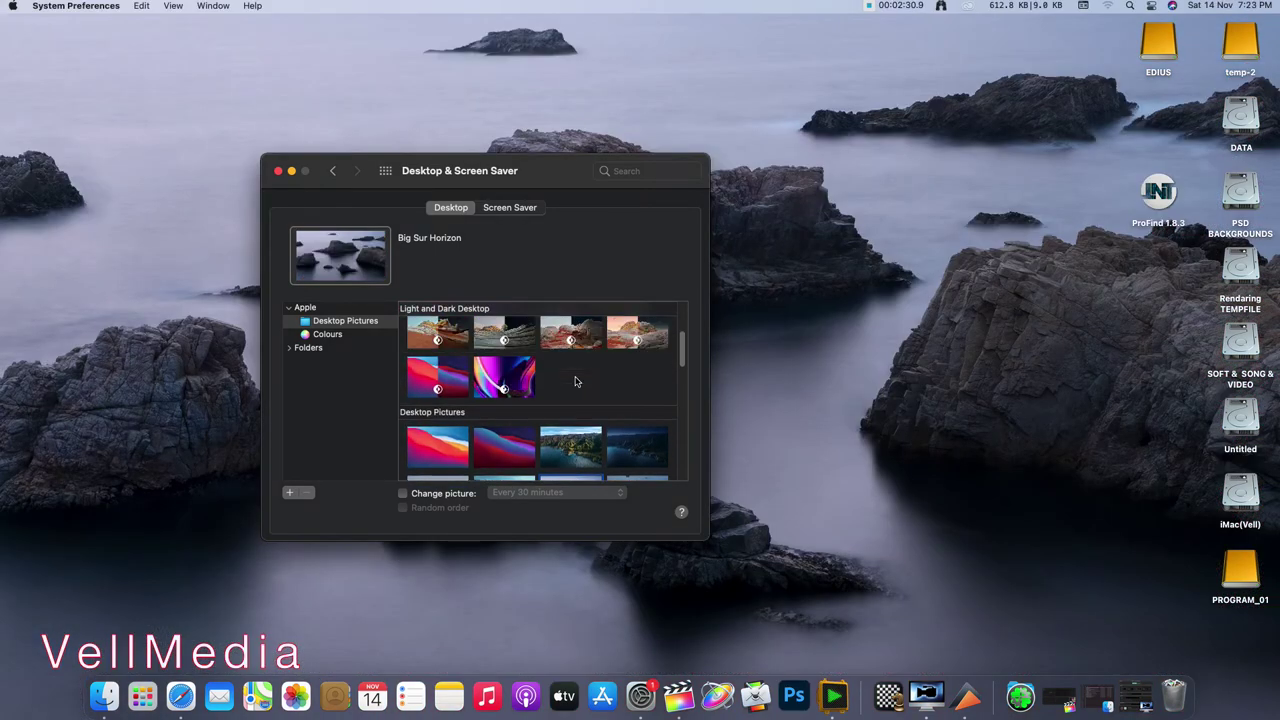
{"action": "left_click", "coordinate": [437, 380]}
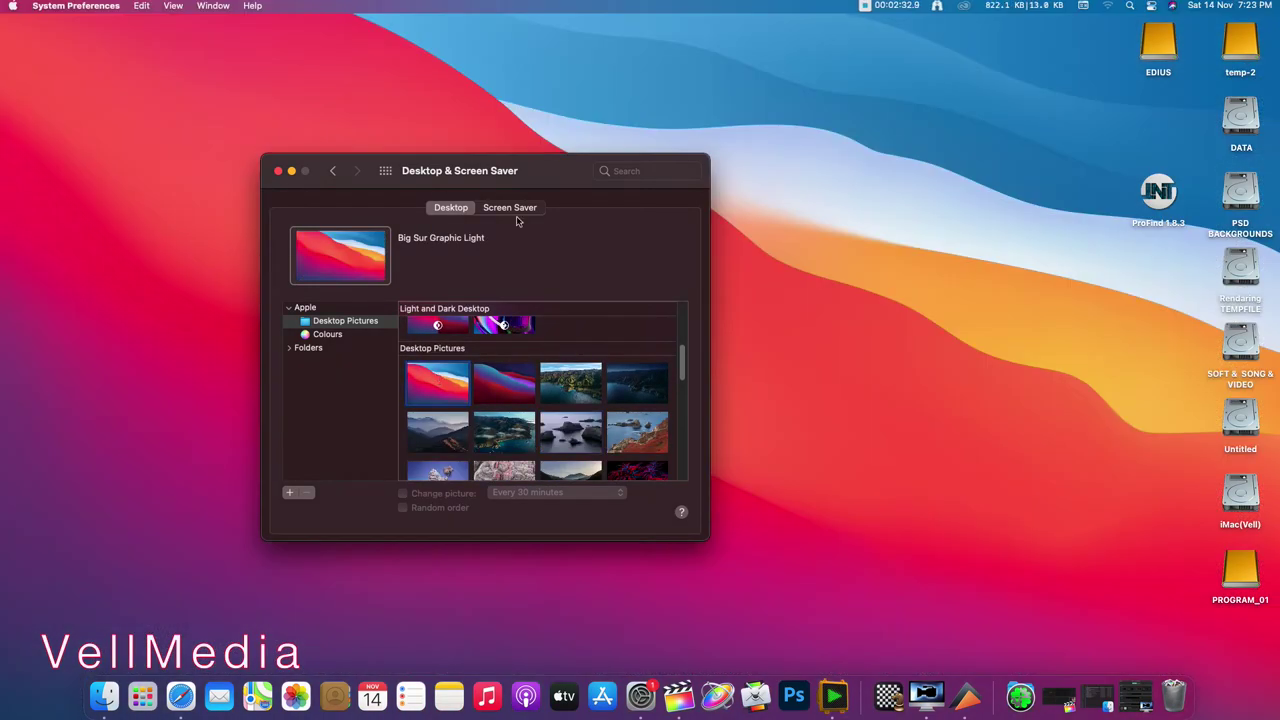
{"action": "left_click", "coordinate": [512, 208]}
Step: Review the Dock & Menu Bar settings, including those for Wi-Fi, Bluetooth, AirDrop and Do Not Disturb
{"action": "left_click", "coordinate": [386, 173]}
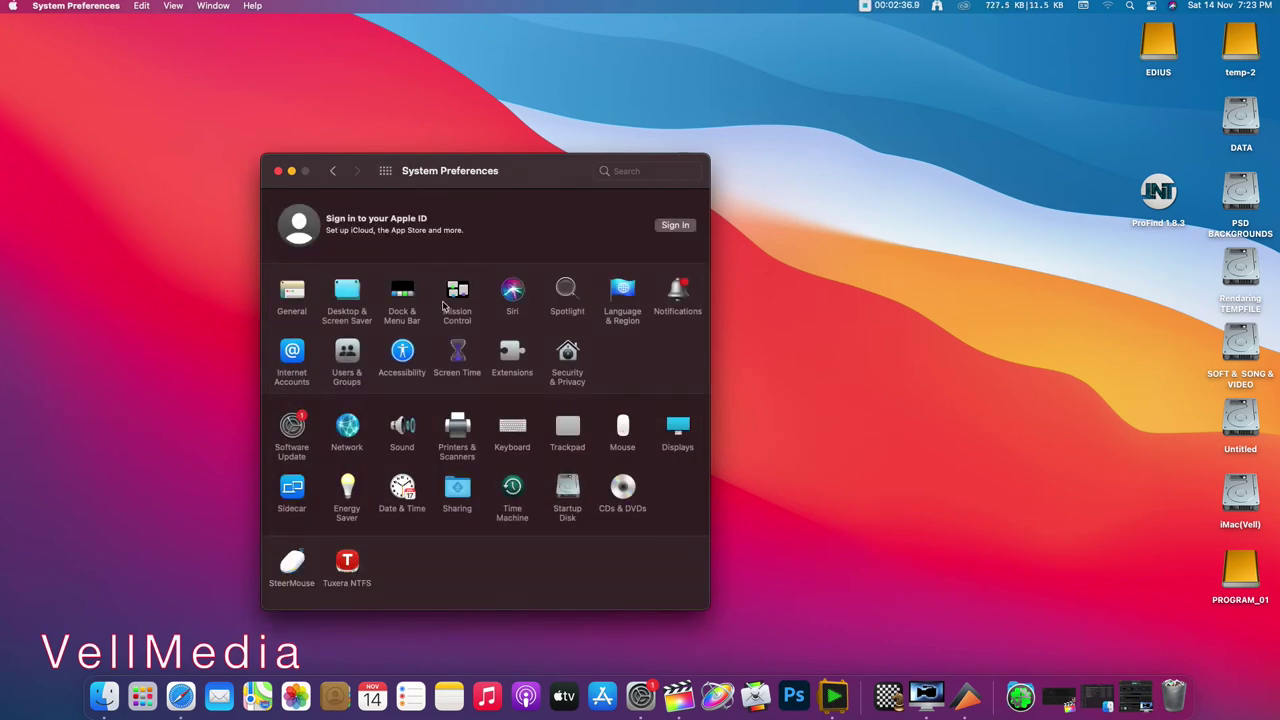
{"action": "left_click", "coordinate": [401, 297]}
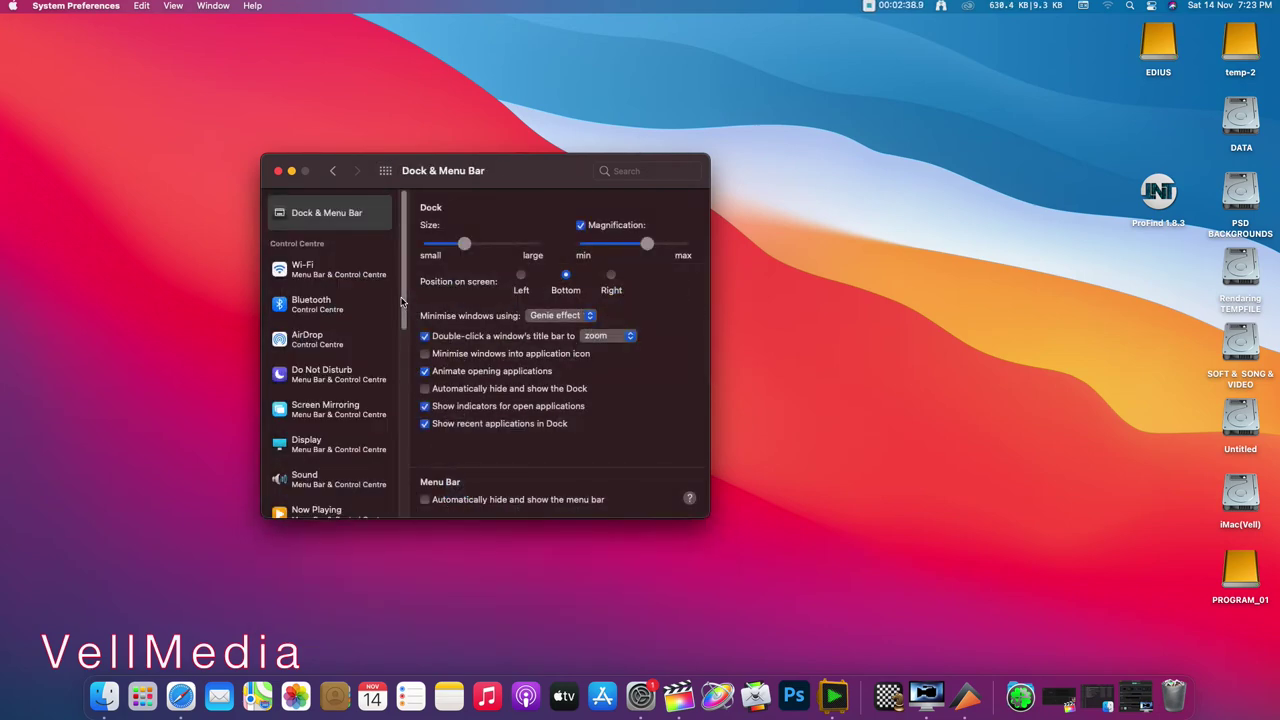
{"action": "left_click", "coordinate": [352, 276]}
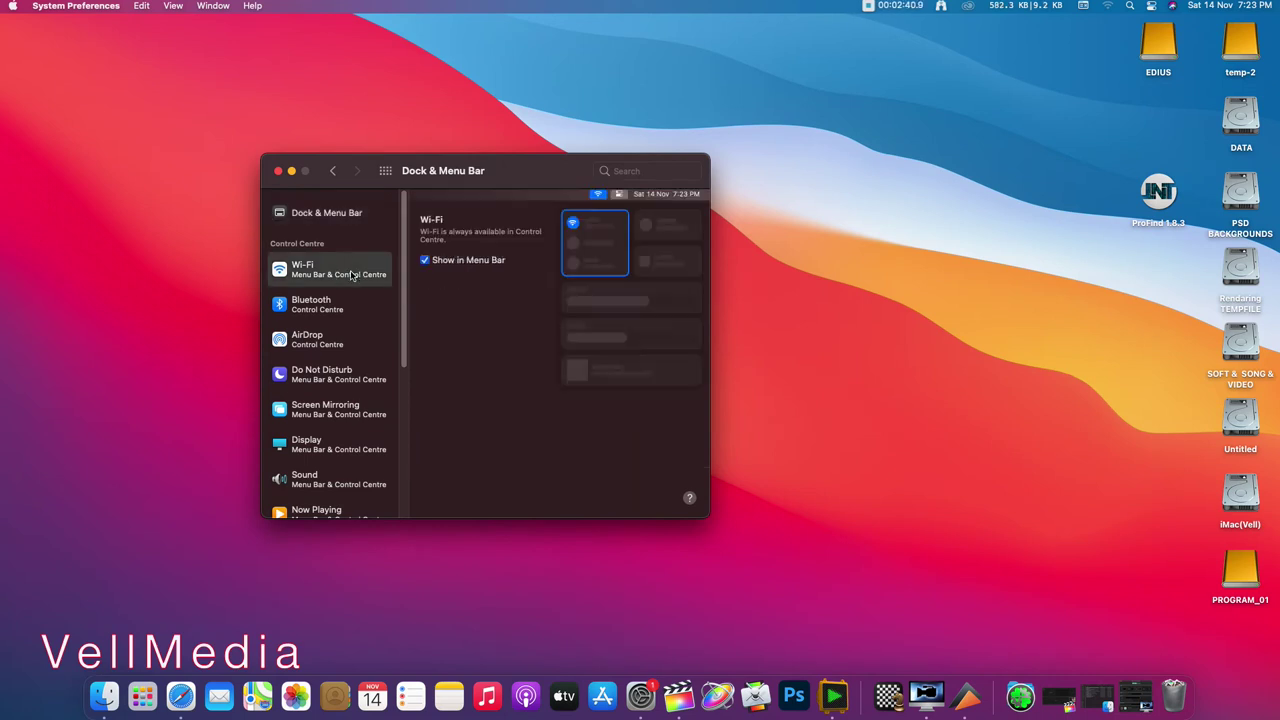
{"action": "left_click", "coordinate": [355, 306]}
{"action": "left_click", "coordinate": [327, 348]}
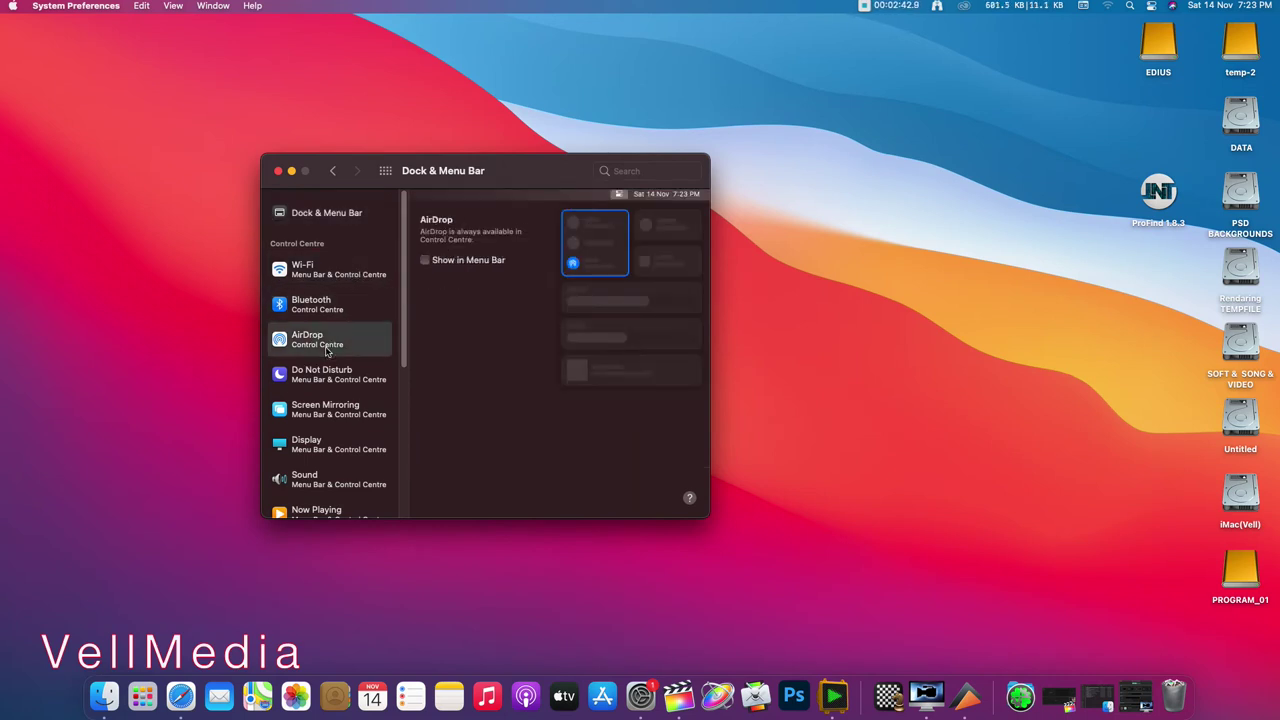
{"action": "left_click", "coordinate": [322, 378]}
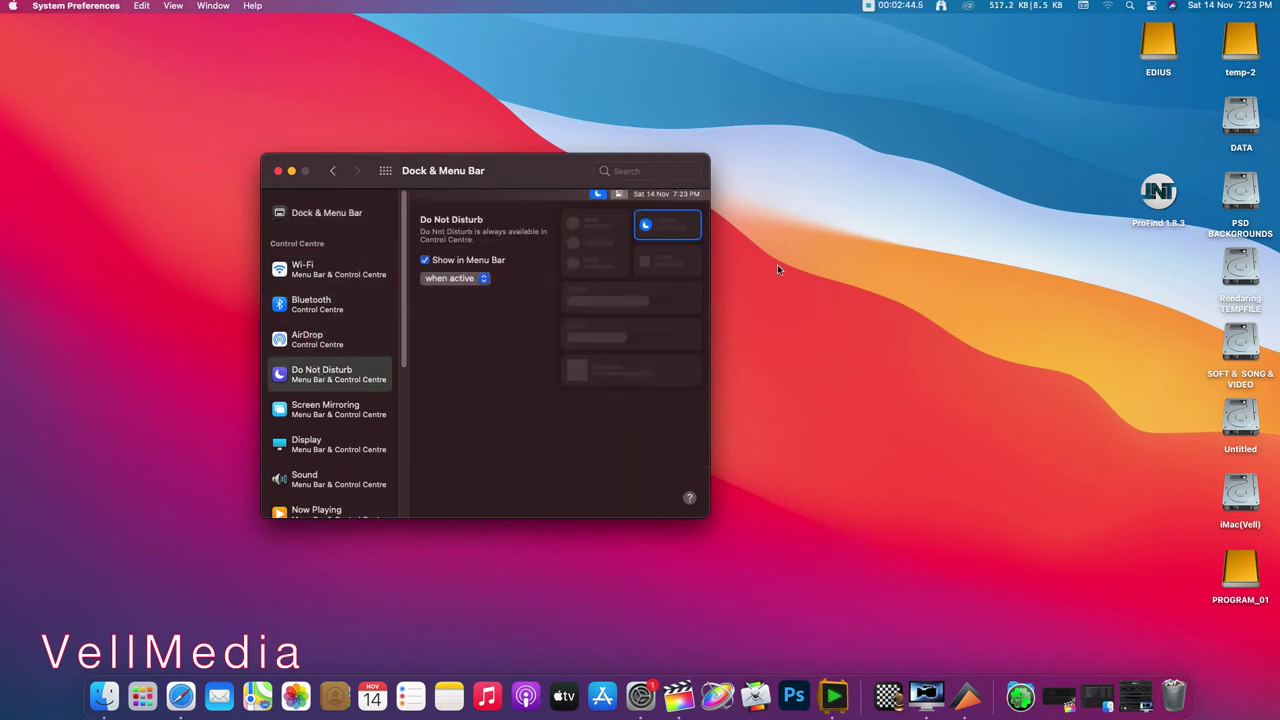
Step: View Control Centre and its Wi-Fi options, and show the menu bar's own Wi-Fi menu
{"action": "left_click", "coordinate": [1047, 9]}
{"action": "left_click", "coordinate": [1047, 9]}
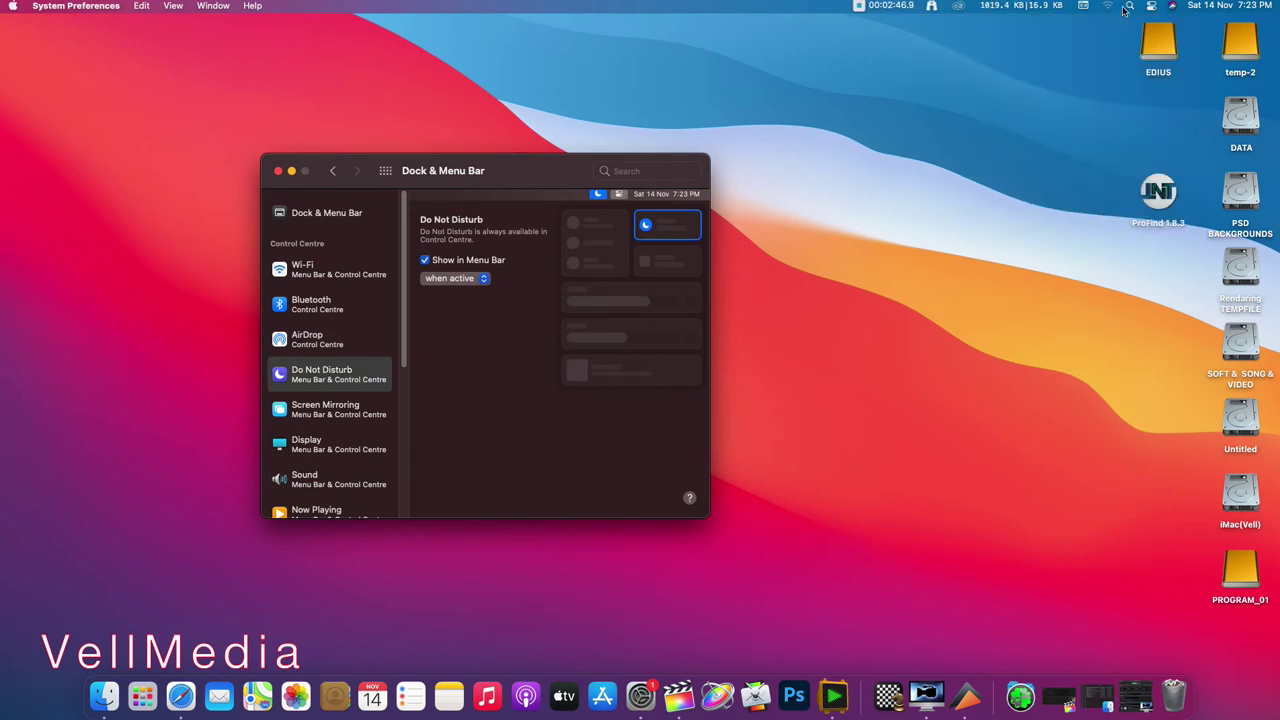
{"action": "left_click", "coordinate": [1127, 7]}
{"action": "left_click", "coordinate": [1152, 6]}
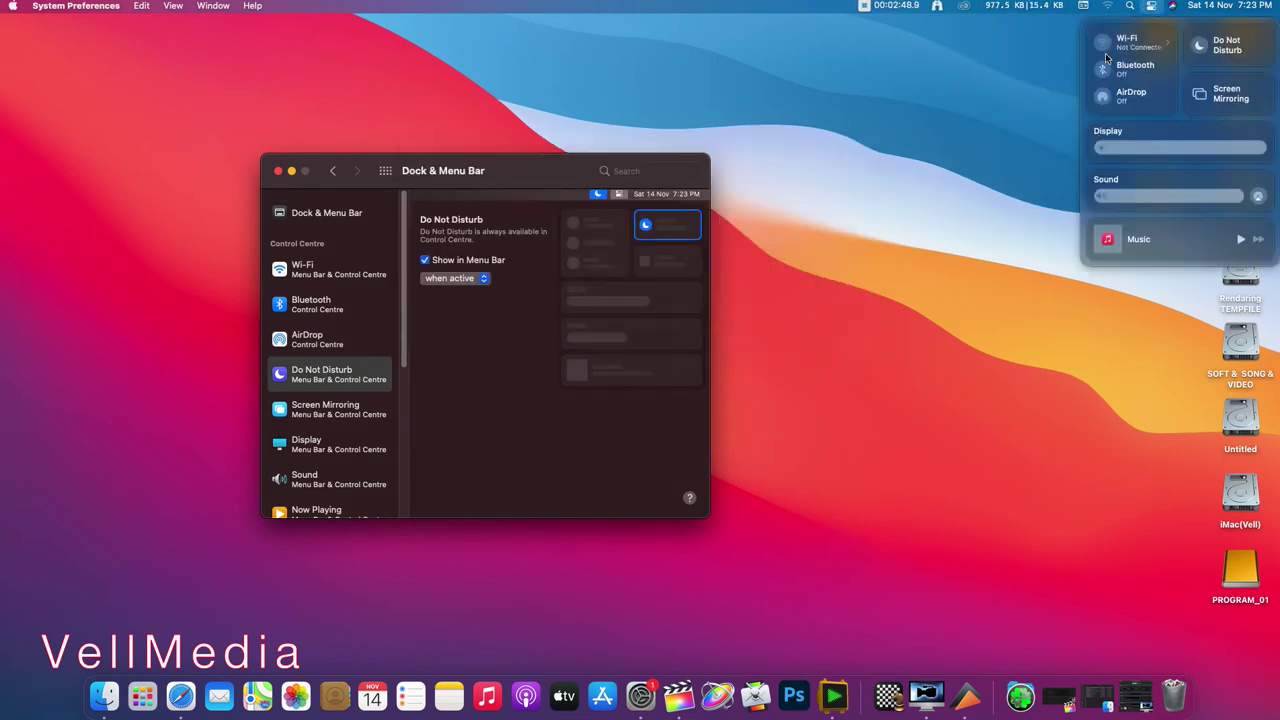
{"action": "left_click", "coordinate": [1138, 40]}
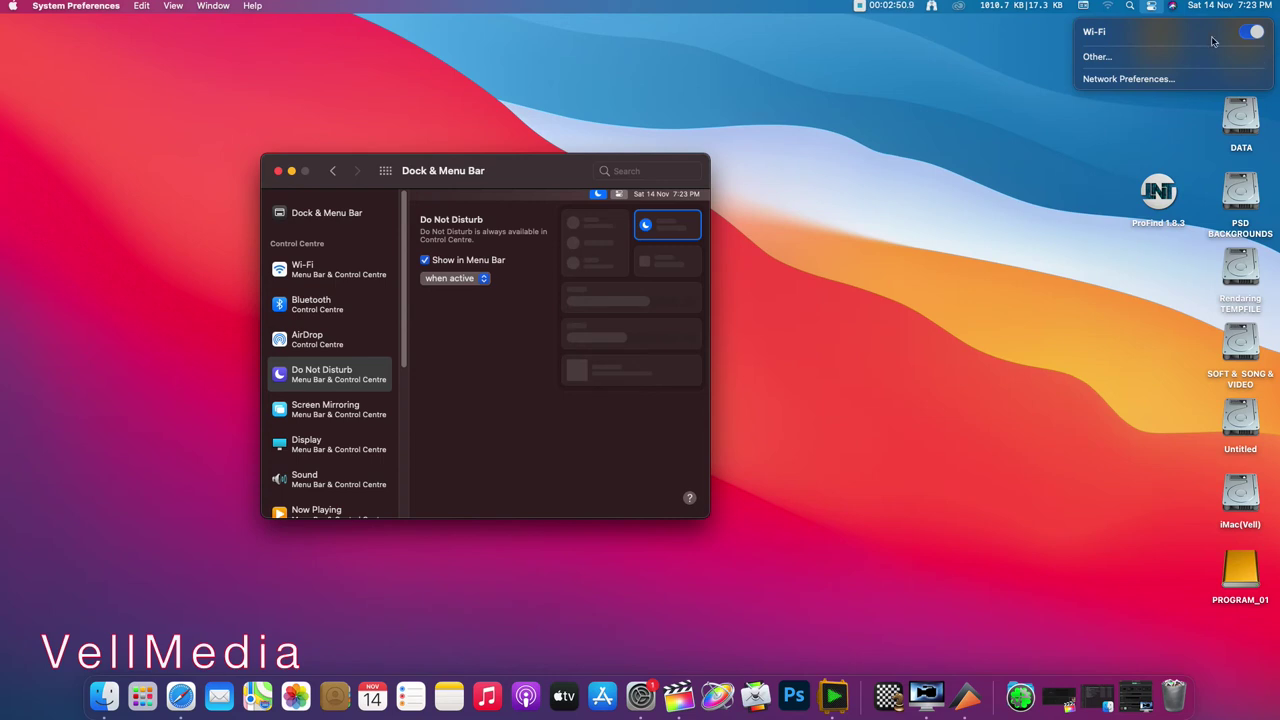
{"action": "left_click", "coordinate": [1107, 6]}
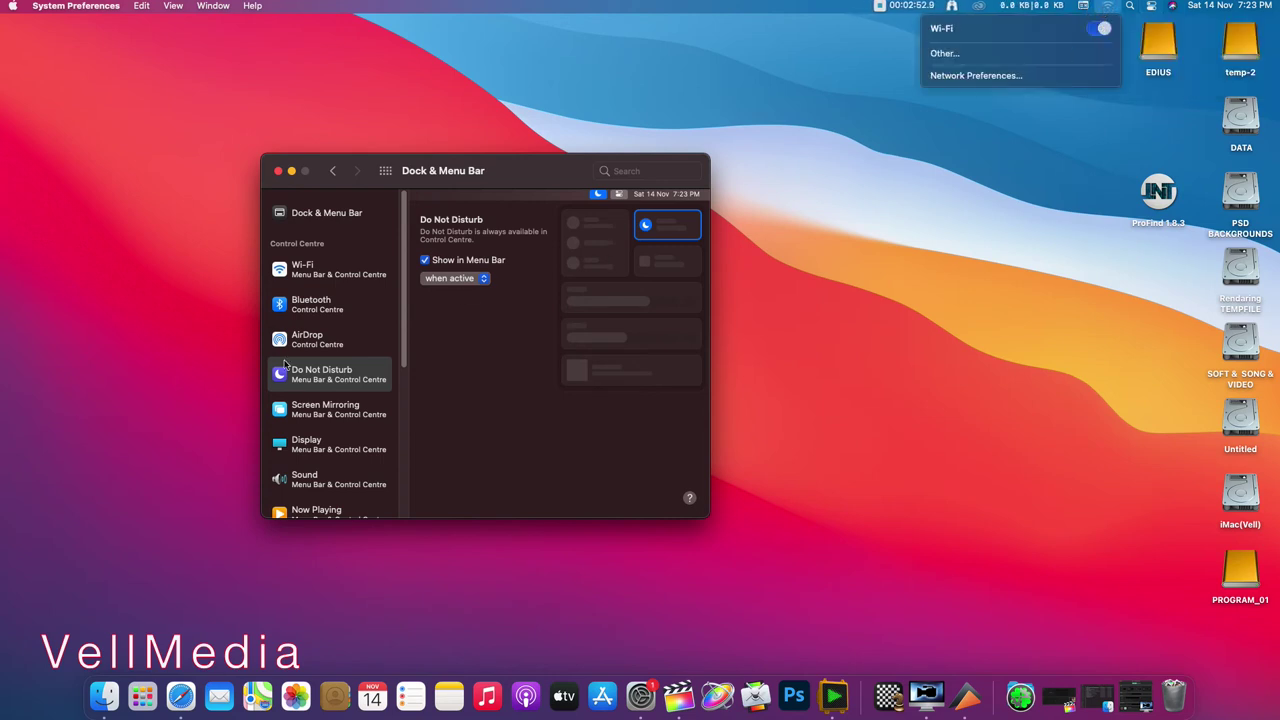
Step: Review the Screen Mirroring, Now Playing, Display and Sound entries in the Dock & Menu Bar settings
{"action": "left_click", "coordinate": [330, 410]}
{"action": "left_click", "coordinate": [320, 478]}
{"action": "left_click", "coordinate": [320, 508]}
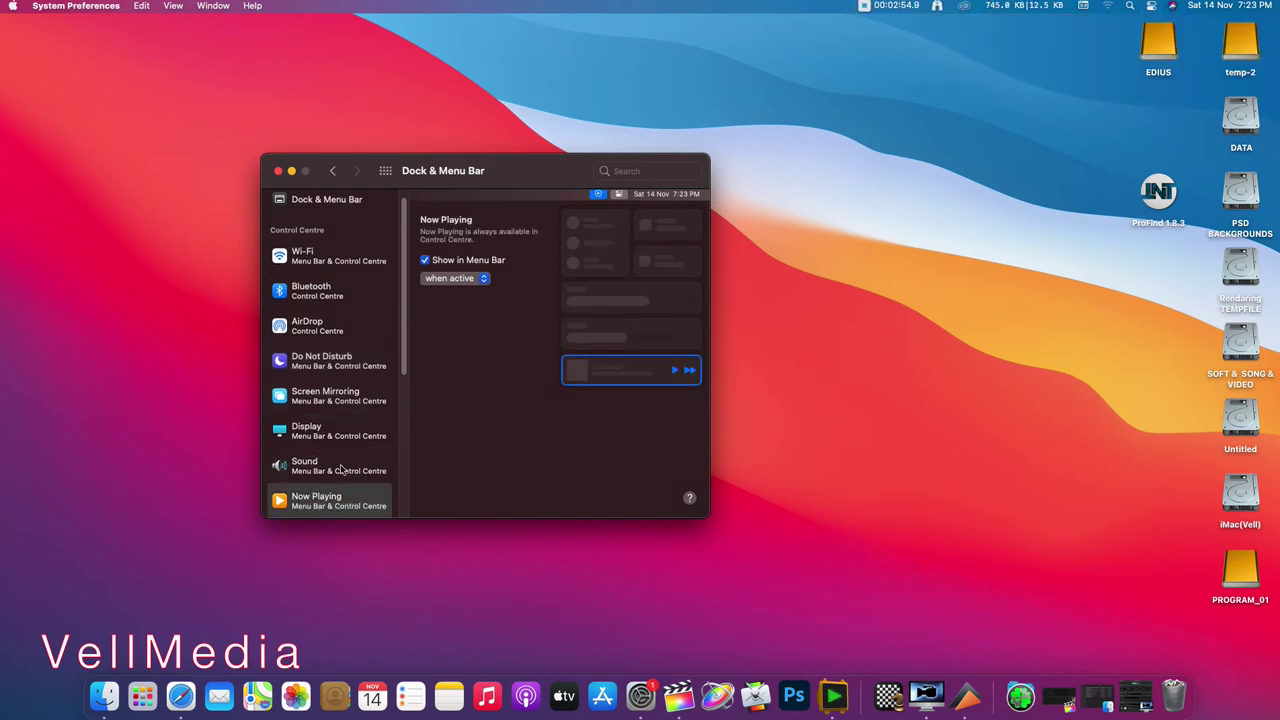
{"action": "left_click", "coordinate": [330, 438]}
{"action": "left_click", "coordinate": [325, 466]}
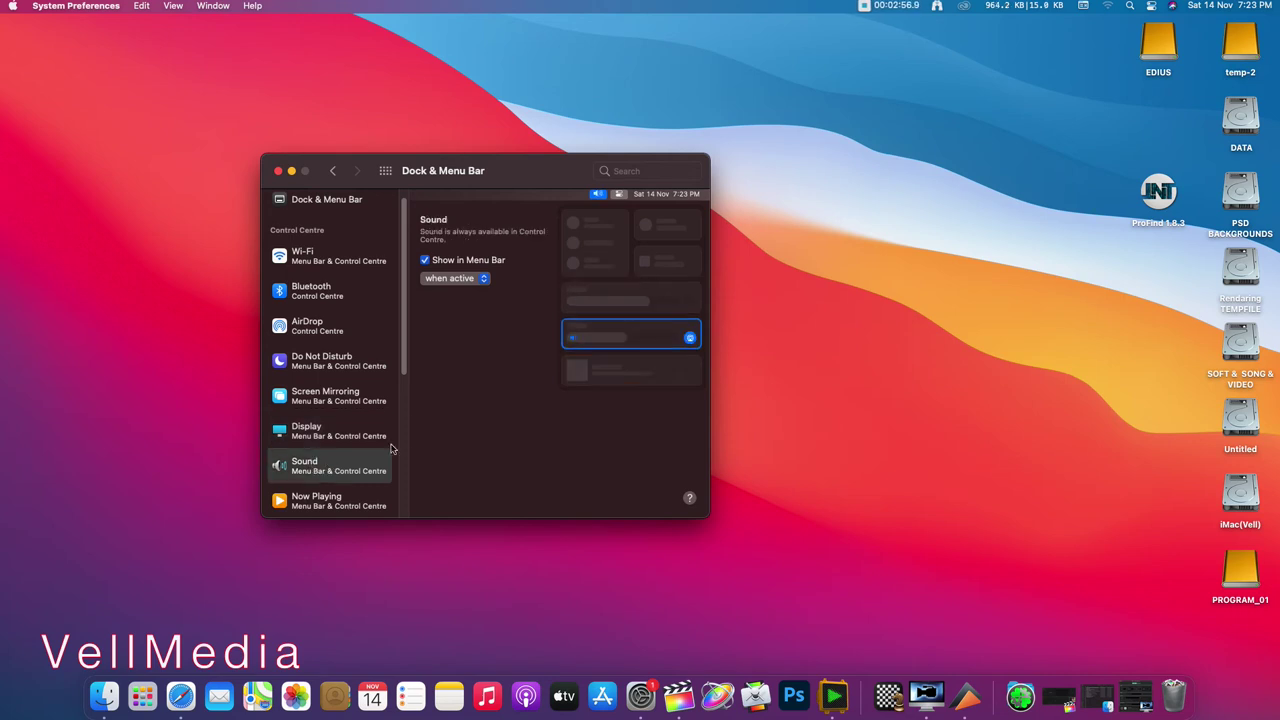
Step: View the Mission Control settings and return to the overview of all preferences
{"action": "left_click", "coordinate": [385, 171]}
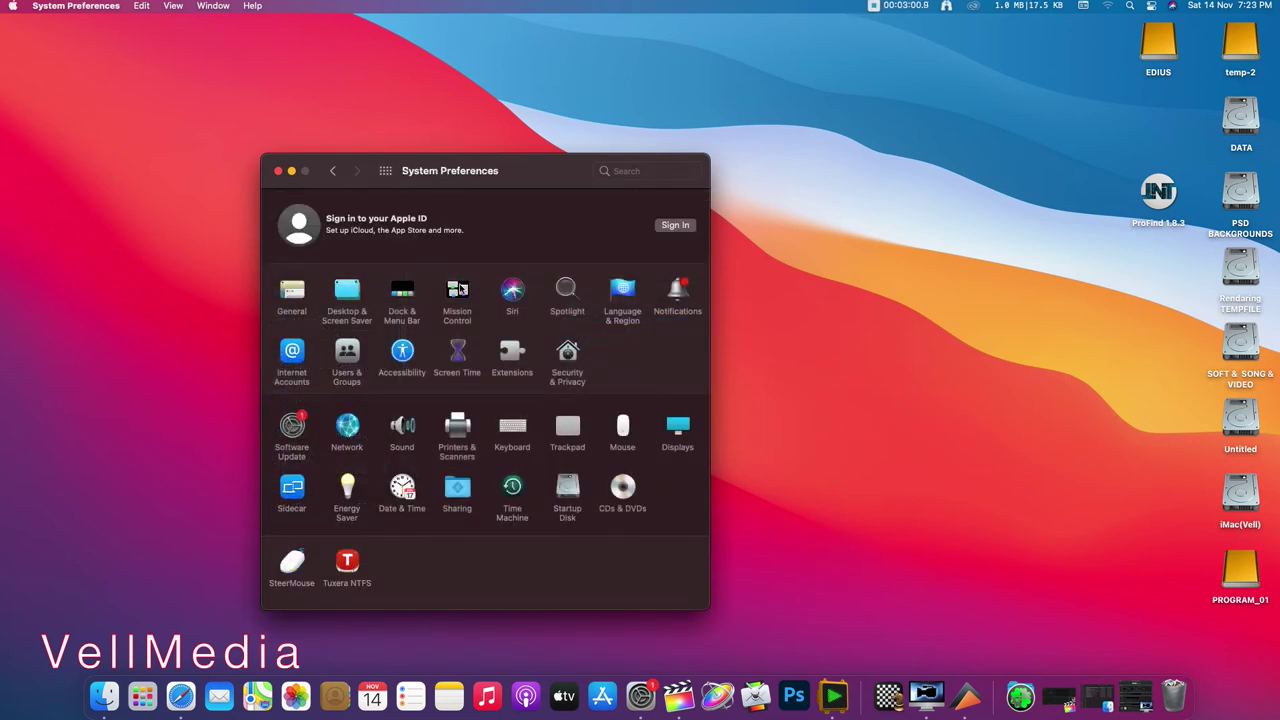
{"action": "left_click", "coordinate": [457, 291]}
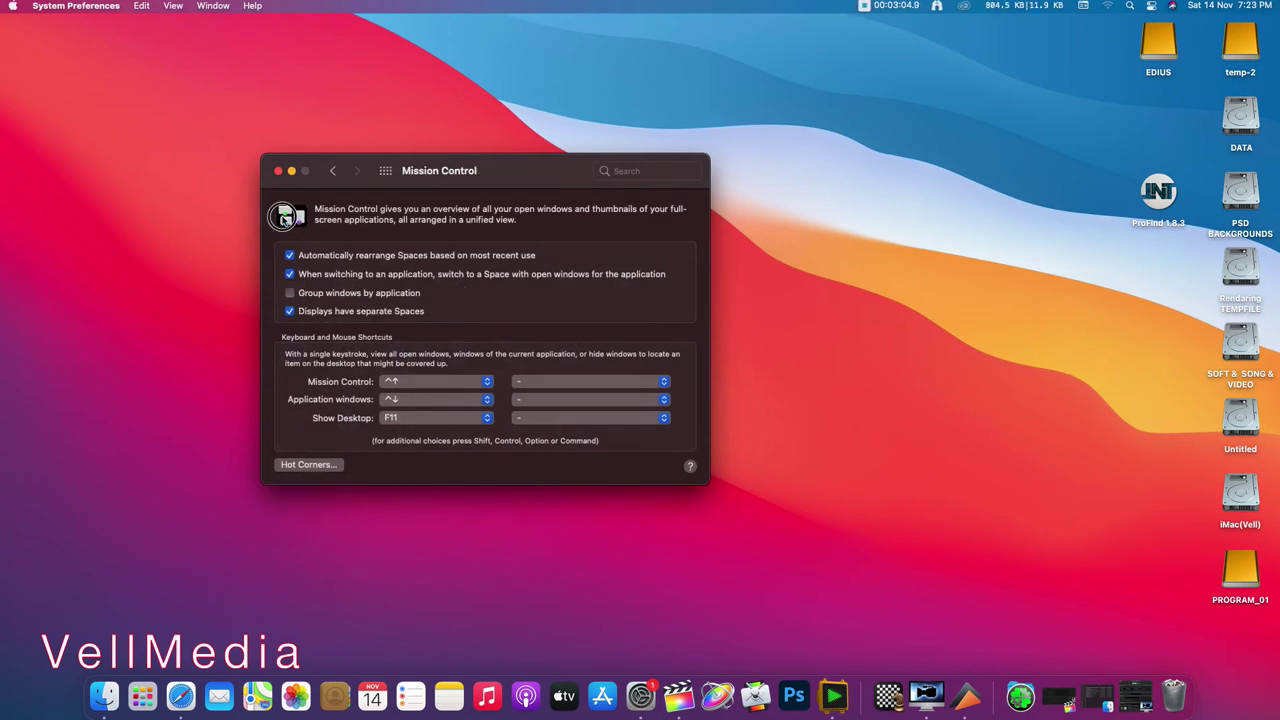
{"action": "left_click", "coordinate": [385, 171]}
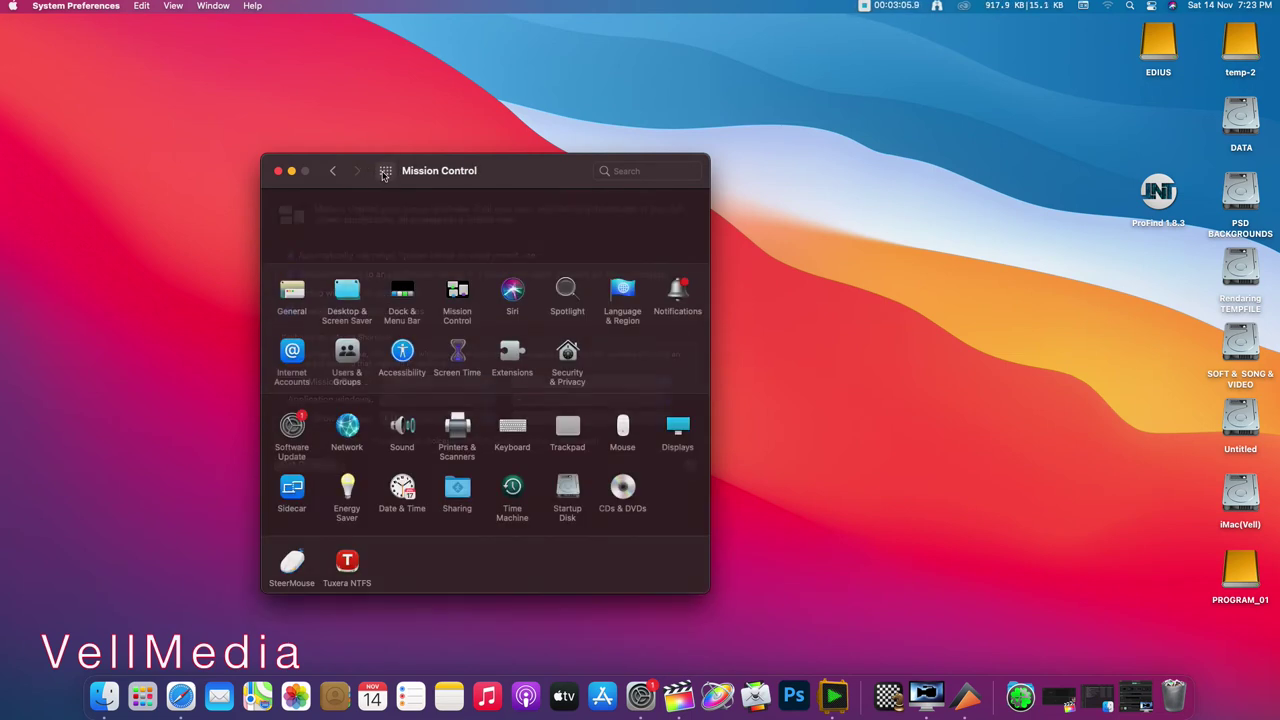
Step: Show the applications in Launchpad and return to the System Preferences overview
{"action": "left_click", "coordinate": [148, 706]}
{"action": "scroll", "coordinate": [876, 580], "scroll_direction": "up", "scroll_amount": 2}
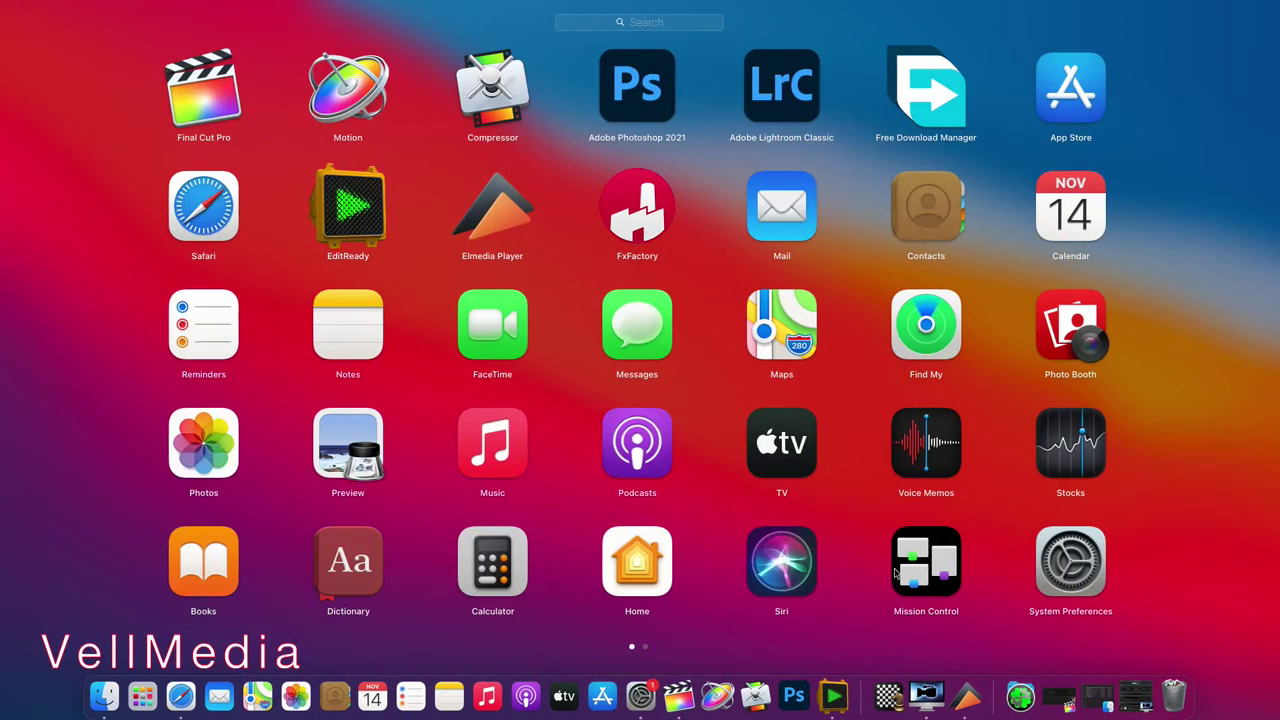
{"action": "left_click", "coordinate": [636, 688]}
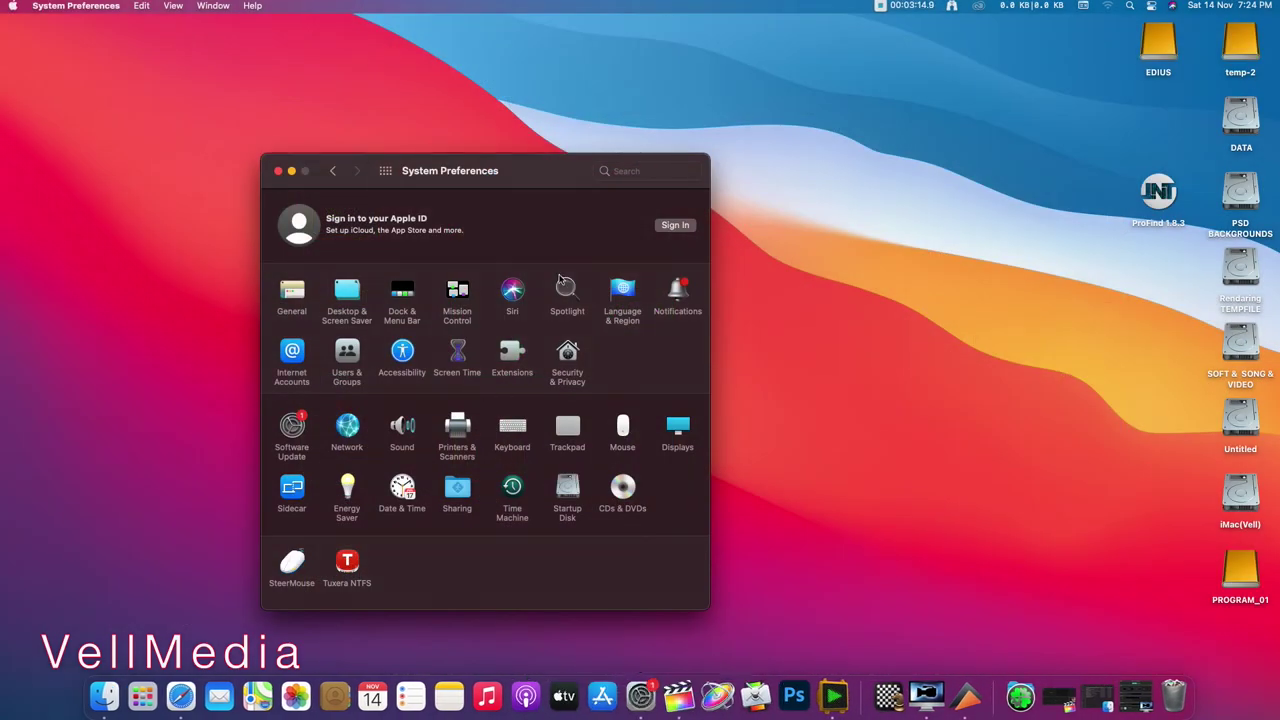
Step: View the Notifications, Users & Groups and Accessibility settings, returning to the overview of all preferences
{"action": "left_click", "coordinate": [670, 297]}
{"action": "left_click", "coordinate": [384, 172]}
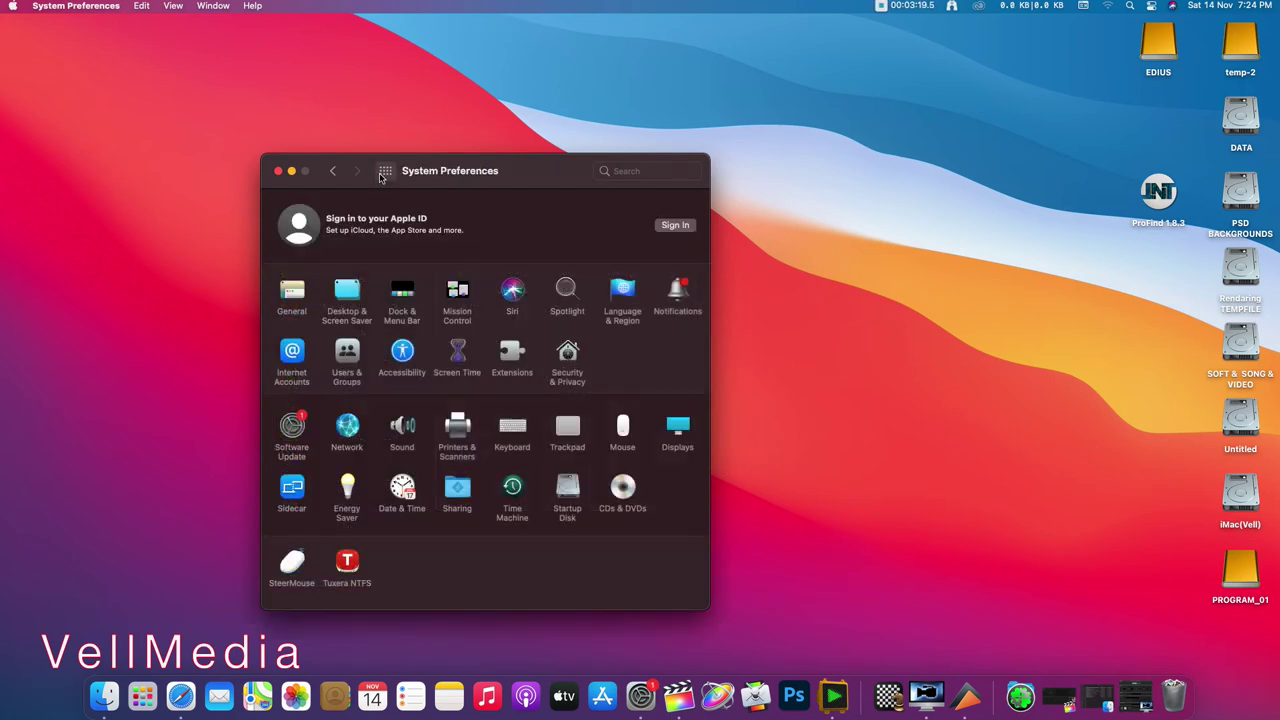
{"action": "left_click", "coordinate": [347, 355]}
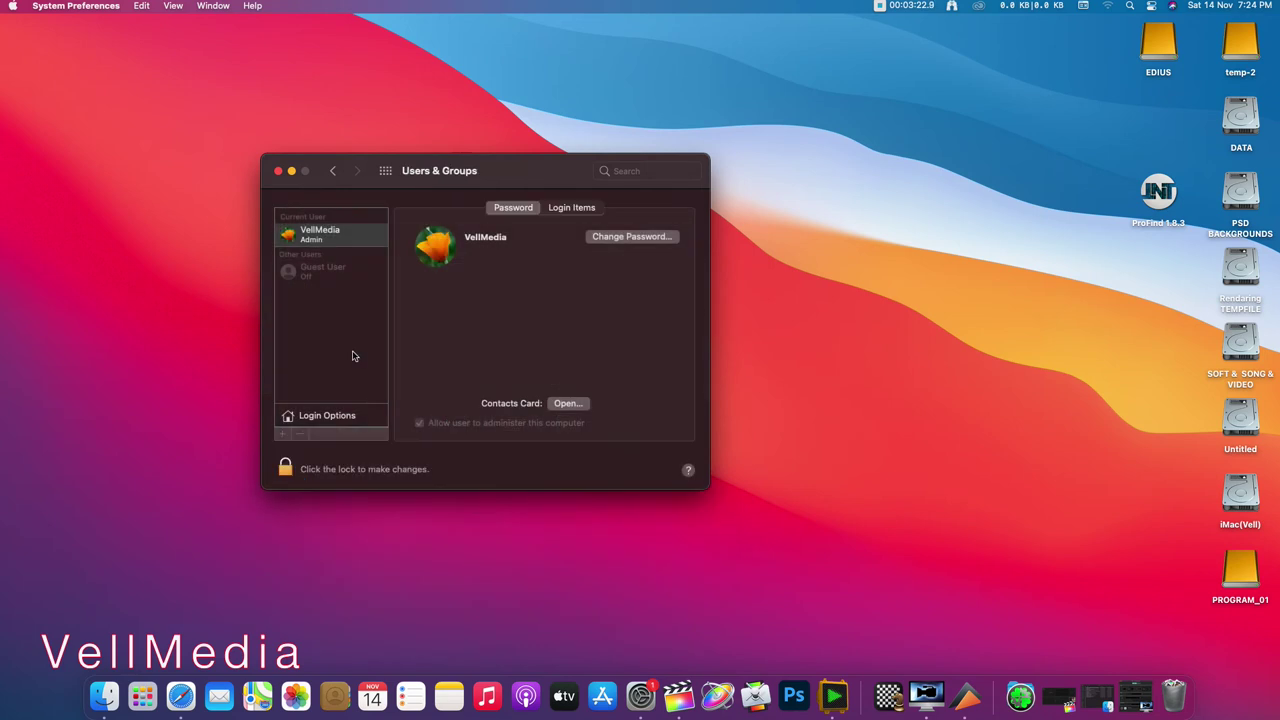
{"action": "left_click", "coordinate": [386, 172]}
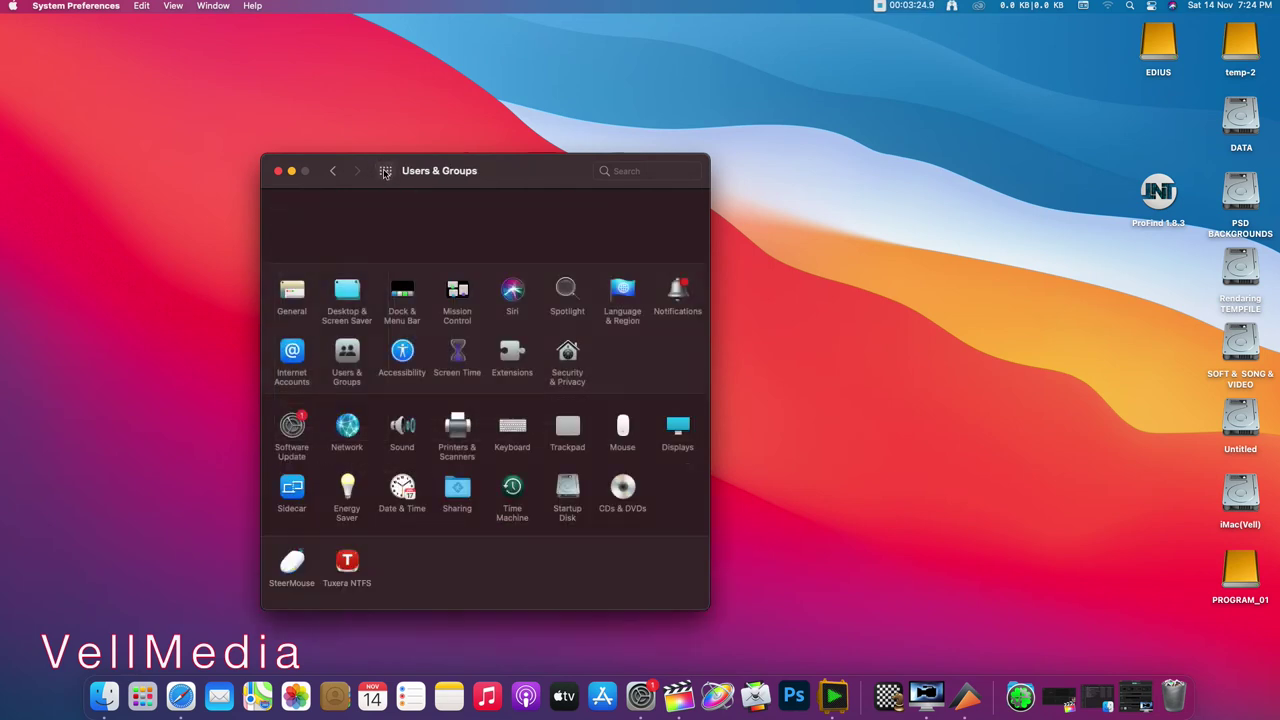
{"action": "left_click", "coordinate": [403, 355]}
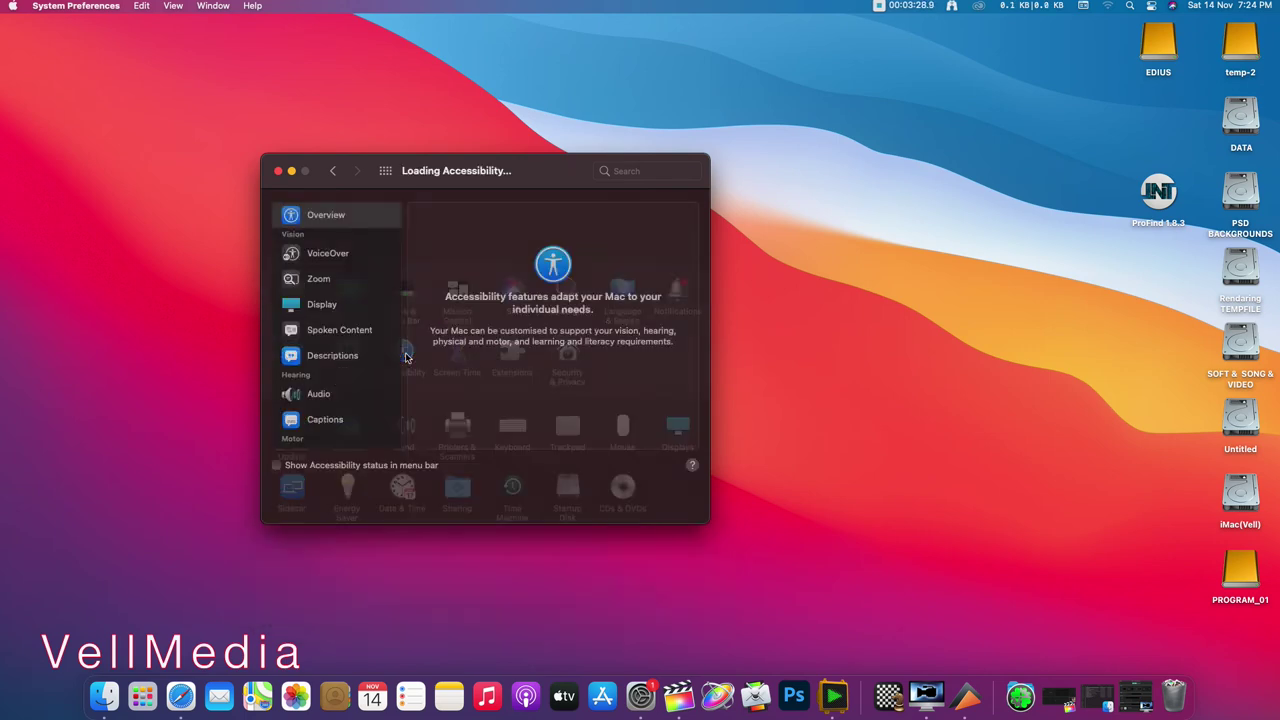
{"action": "left_click", "coordinate": [385, 170]}
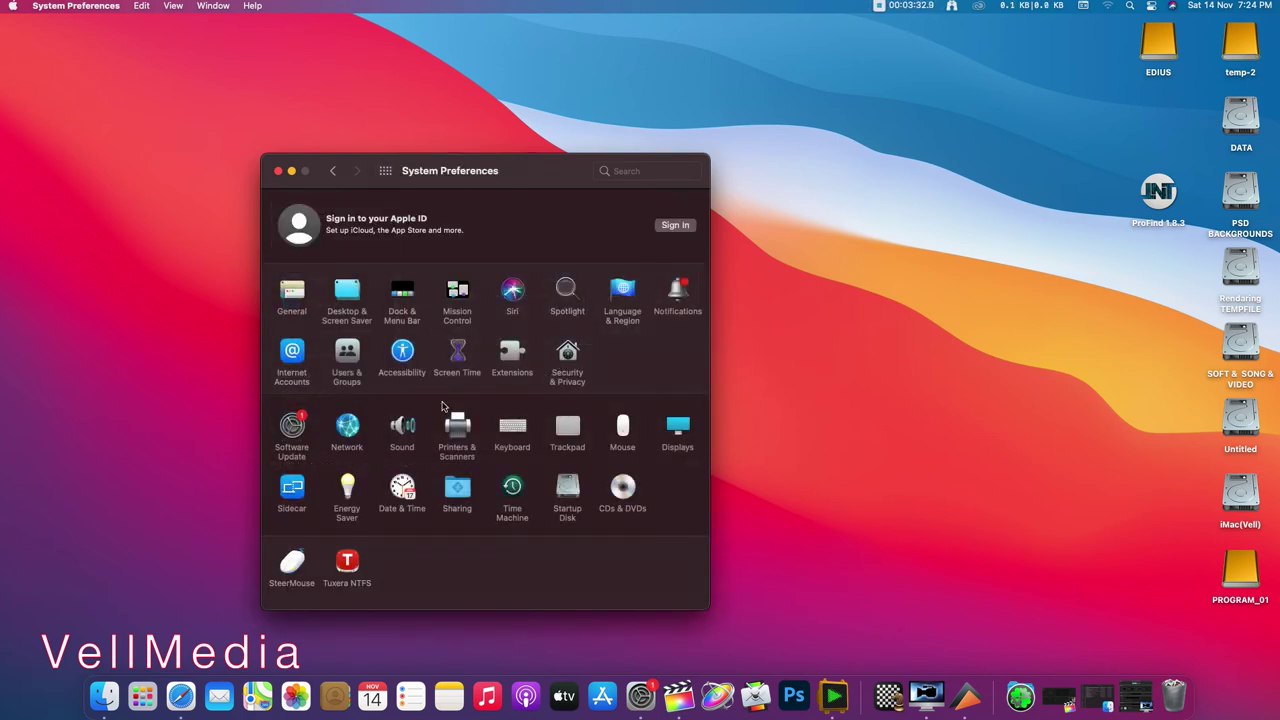
Step: View the Ethernet 2 connection details in the Network settings and return to the overview of all preferences
{"action": "left_click", "coordinate": [348, 428]}
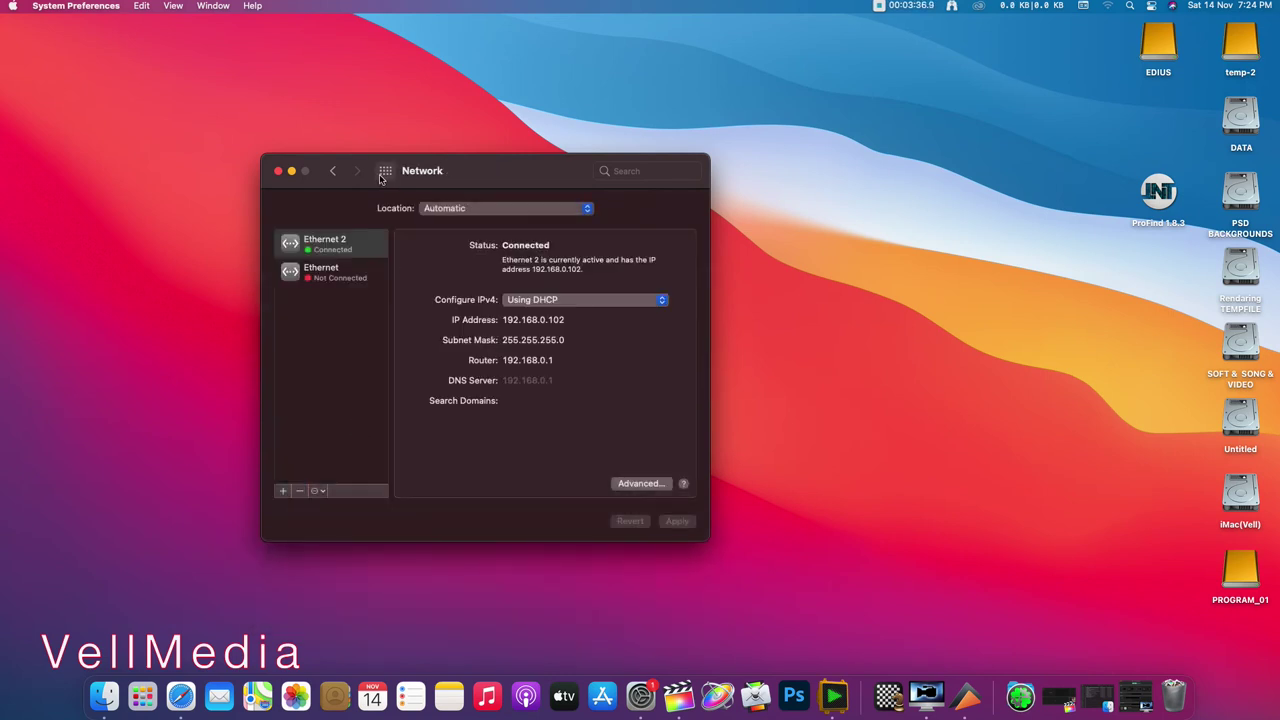
{"action": "left_click", "coordinate": [340, 243]}
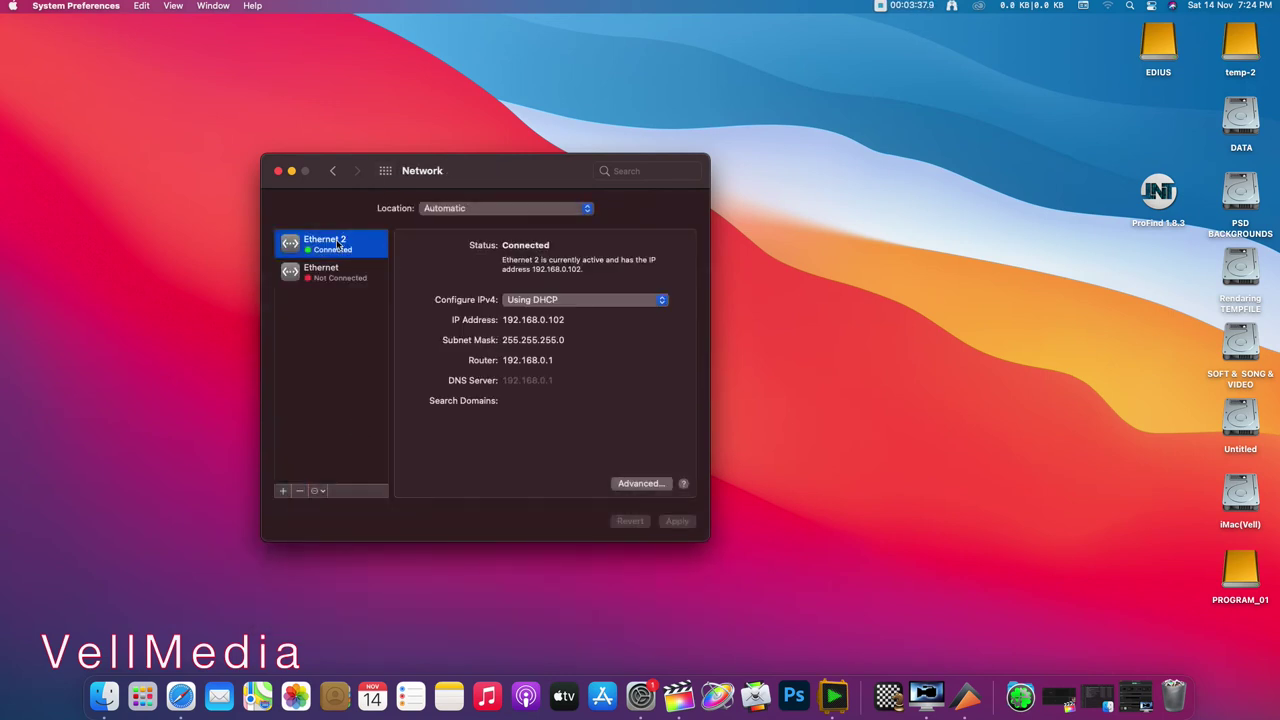
{"action": "left_click", "coordinate": [385, 171]}
Step: Review the sound output devices and try out the Heroine and Submerge alert sounds
{"action": "left_click", "coordinate": [403, 427]}
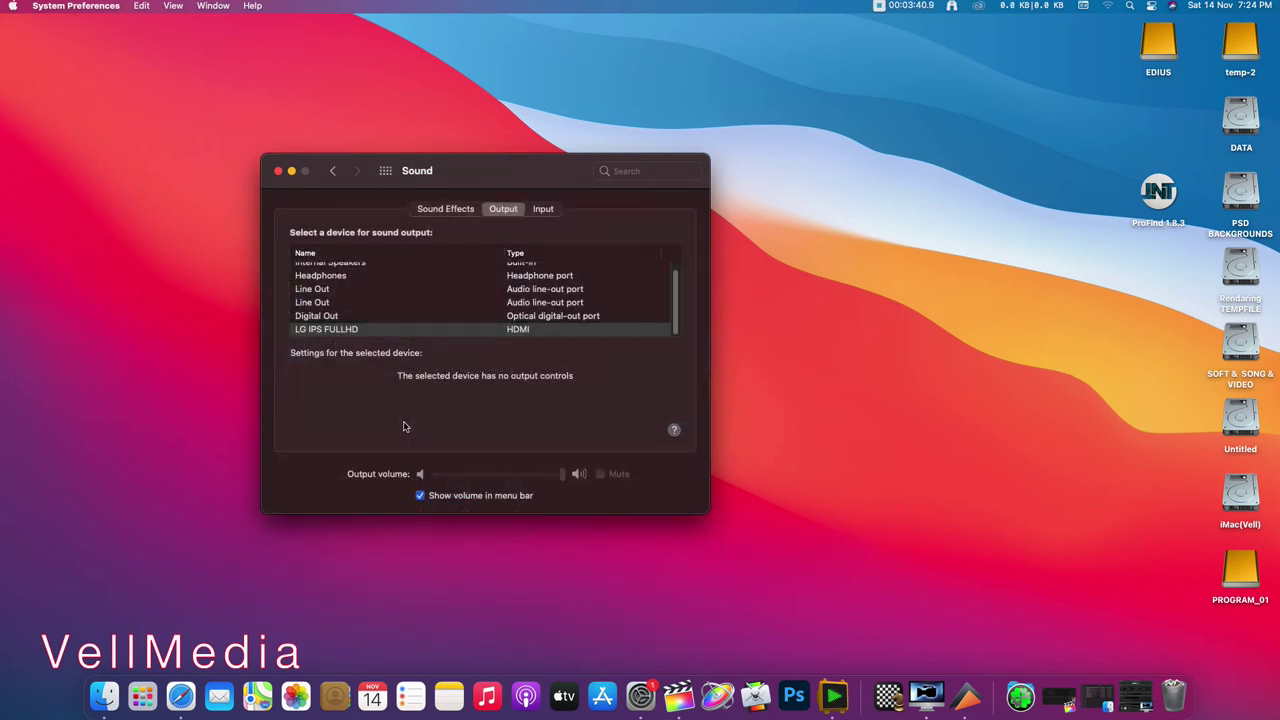
{"action": "scroll", "coordinate": [670, 280], "scroll_direction": "up", "scroll_amount": 1}
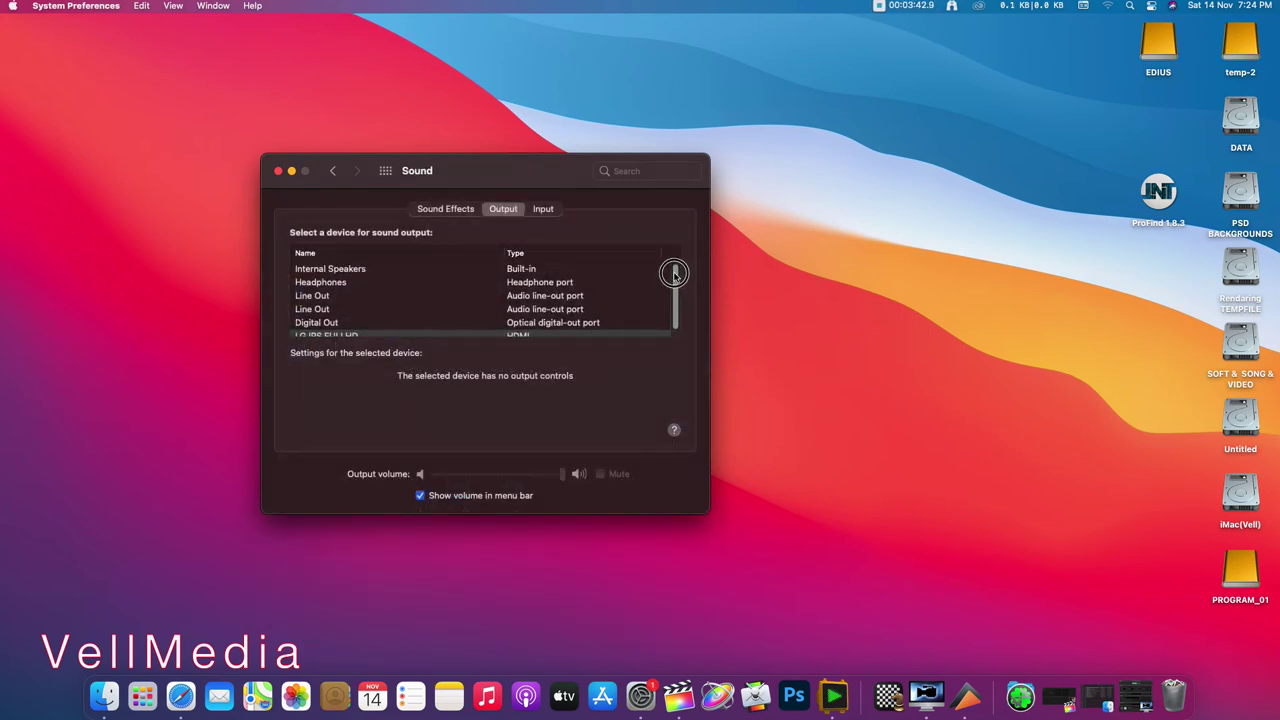
{"action": "left_click", "coordinate": [457, 208]}
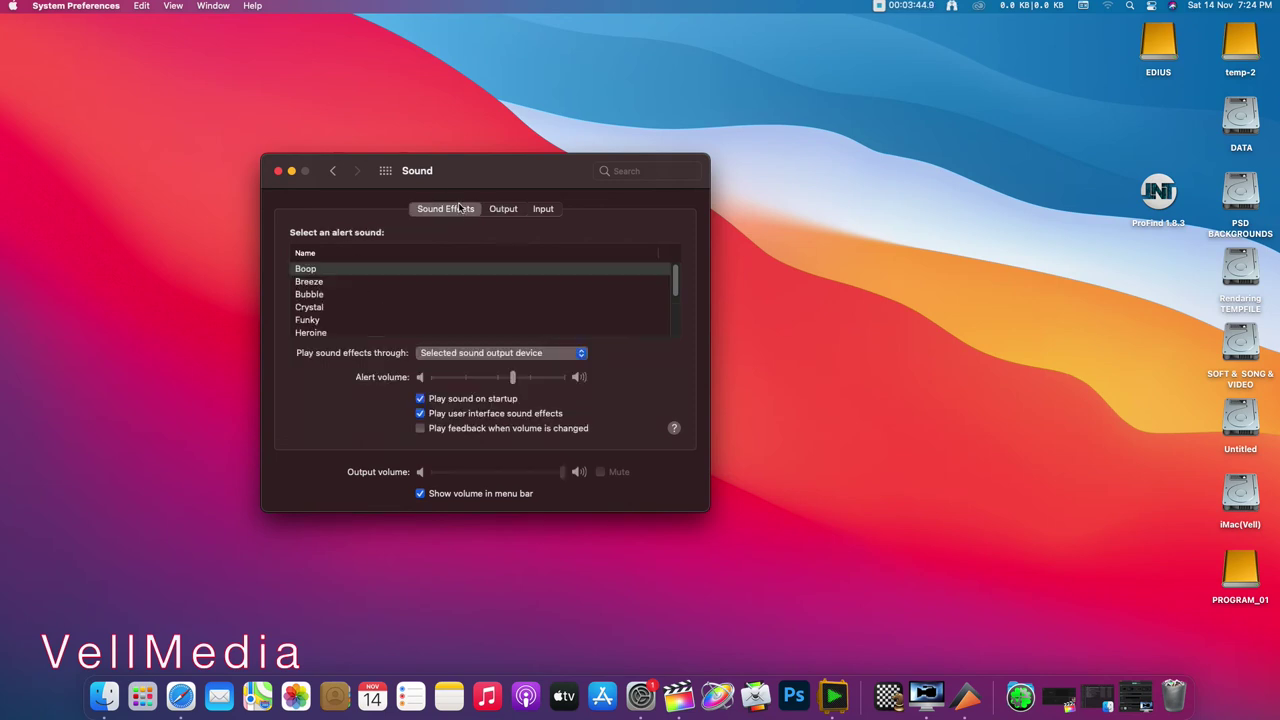
{"action": "left_click_drag", "start_coordinate": [367, 297], "coordinate": [351, 332]}
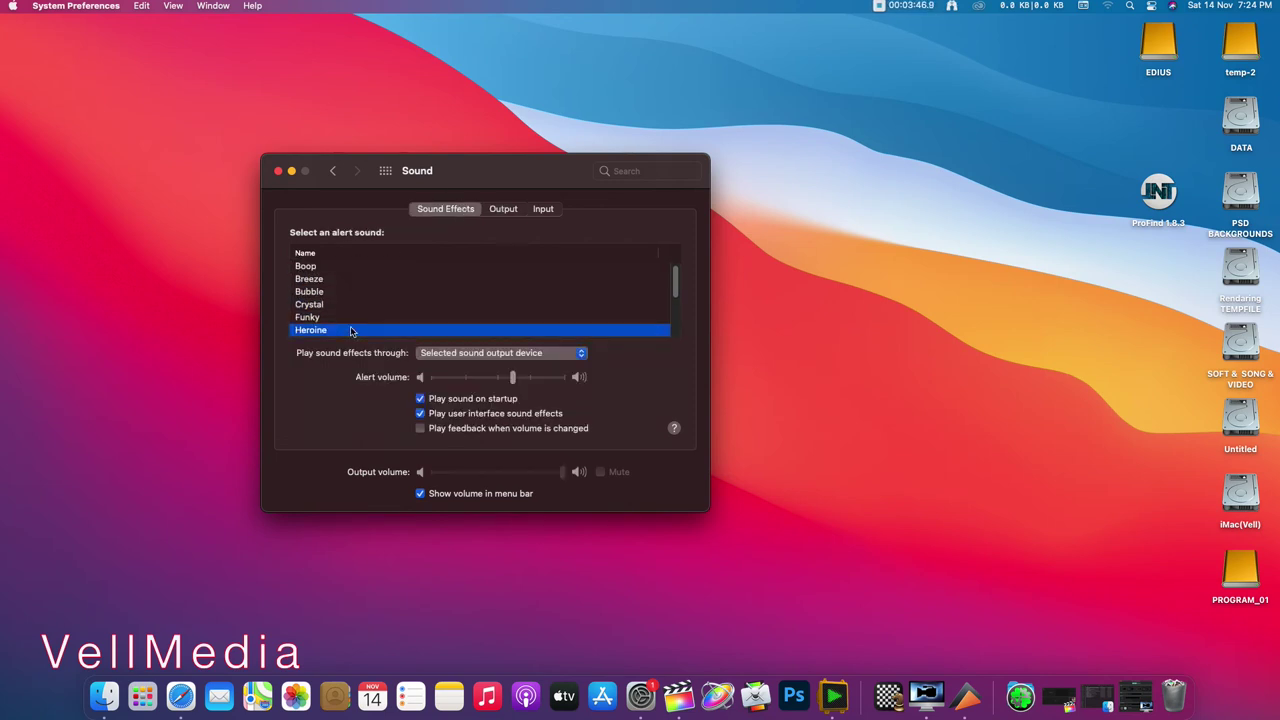
{"action": "scroll", "coordinate": [351, 332], "scroll_direction": "down", "scroll_amount": 3}
{"action": "left_click", "coordinate": [350, 331]}
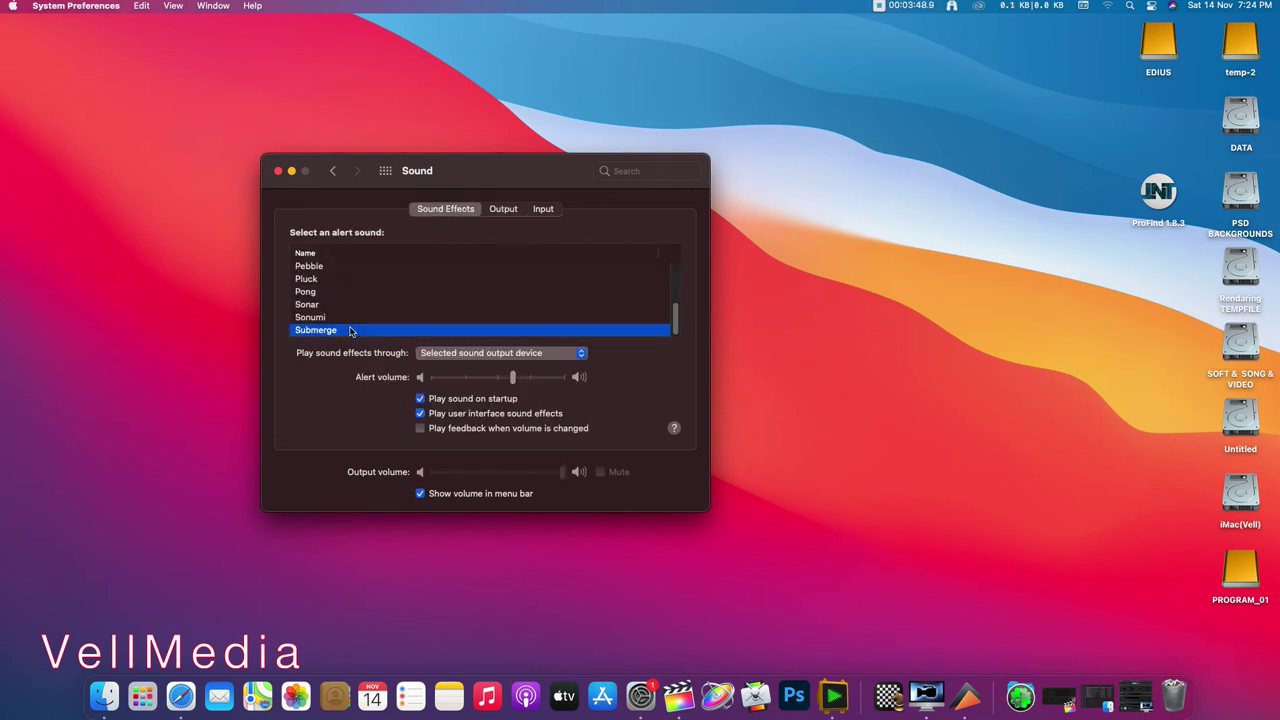
Step: Go back up through the alert sounds one at a time until Boop is selected
{"action": "key", "text": "Up"}
{"action": "key", "text": "Up"}
{"action": "key", "text": "Up"}
{"action": "key", "text": "Up"}
{"action": "key", "text": "Up"}
{"action": "key", "text": "Up"}
{"action": "key", "text": "Up"}
{"action": "key", "text": "Up"}
{"action": "key", "text": "Up"}
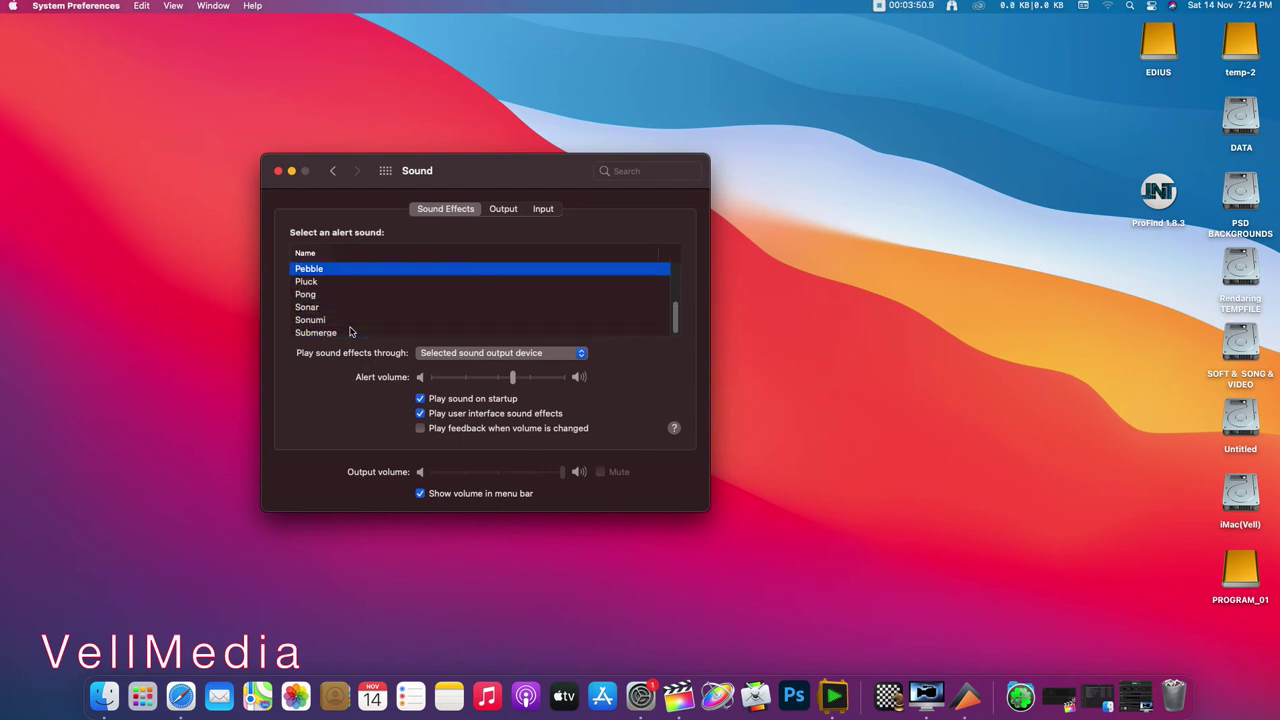
{"action": "key", "text": "Up"}
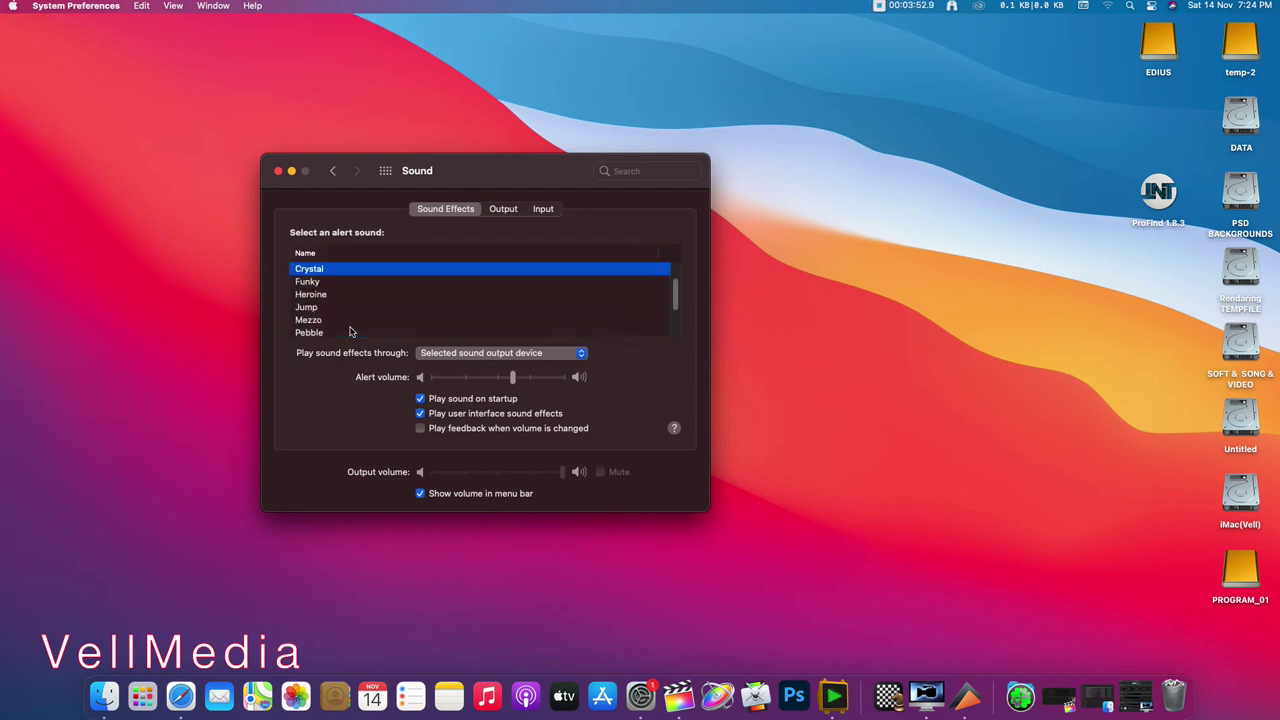
{"action": "key", "text": "Up"}
{"action": "key", "text": "Up"}
{"action": "key", "text": "Up"}
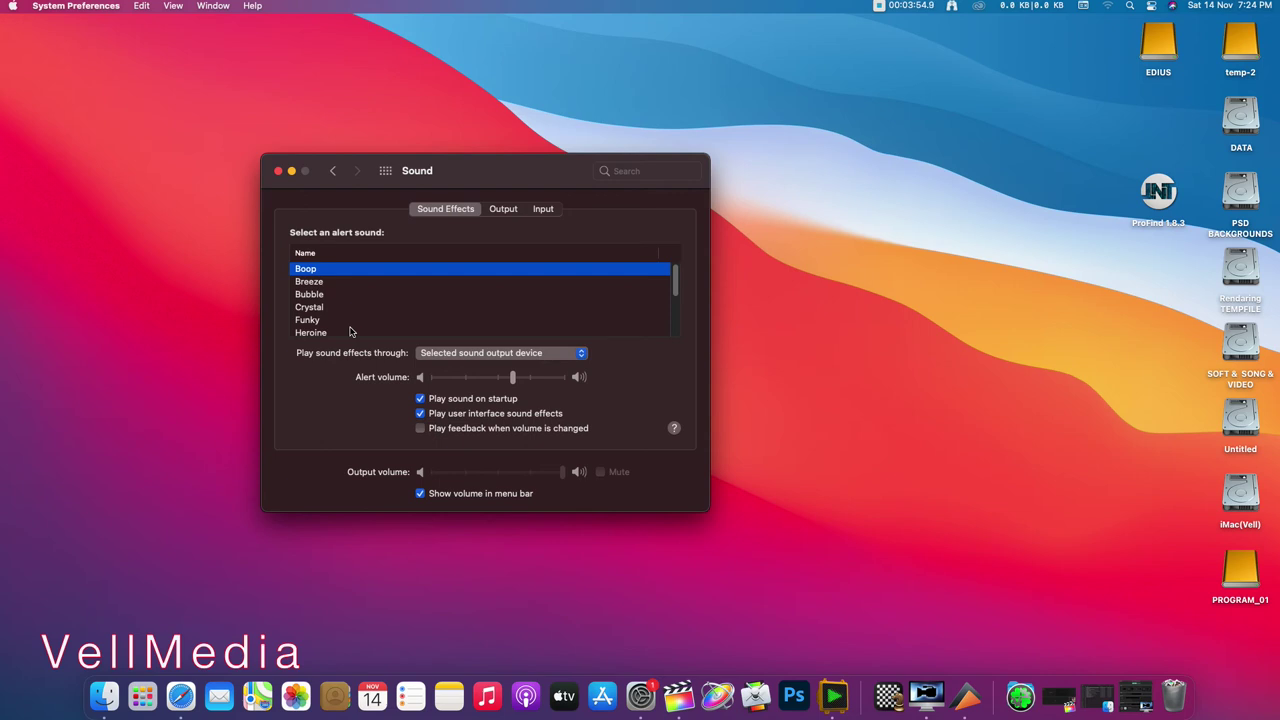
Step: Review the sound output and input devices and the sound effects, then return to the overview of all preferences
{"action": "left_click", "coordinate": [518, 211]}
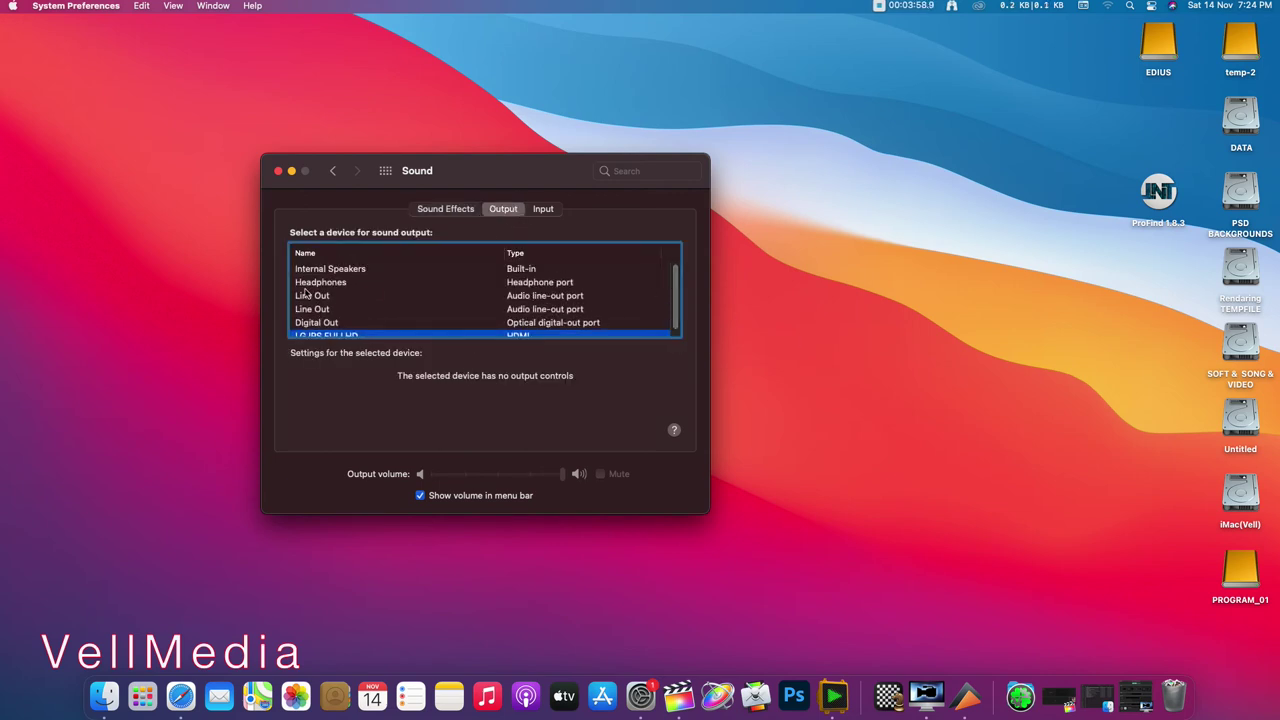
{"action": "left_click", "coordinate": [545, 211]}
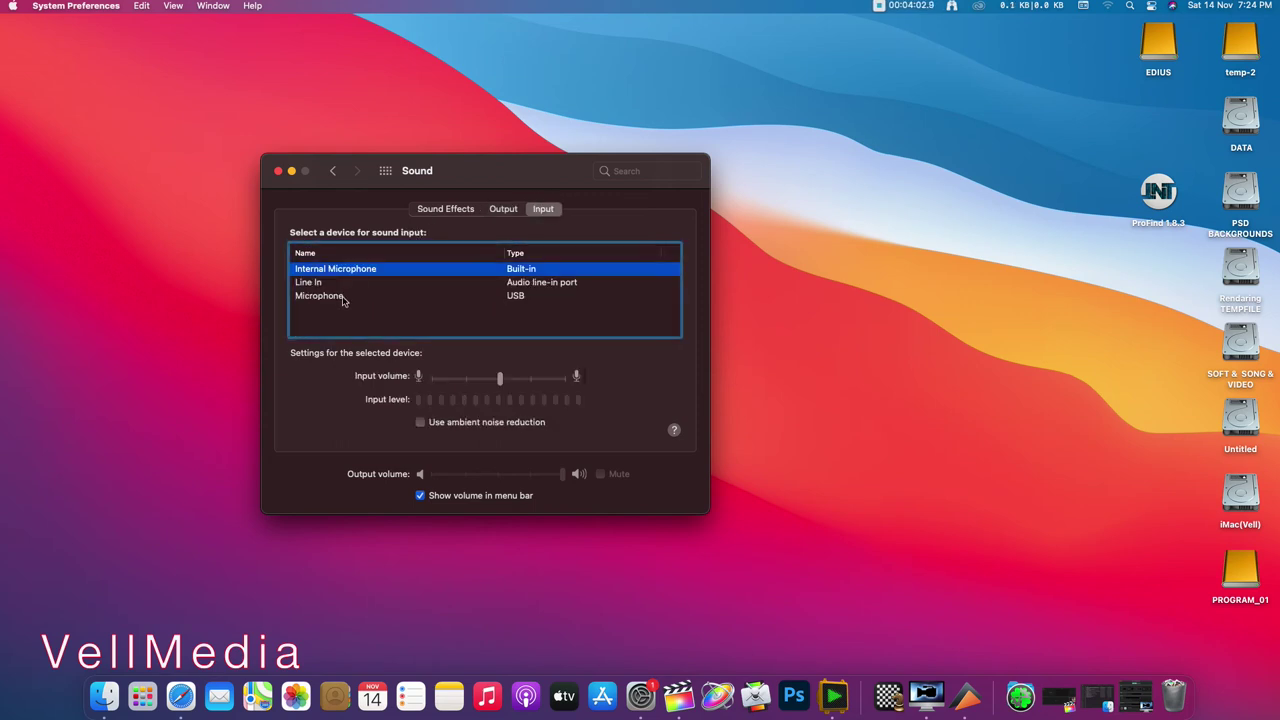
{"action": "left_click", "coordinate": [456, 211]}
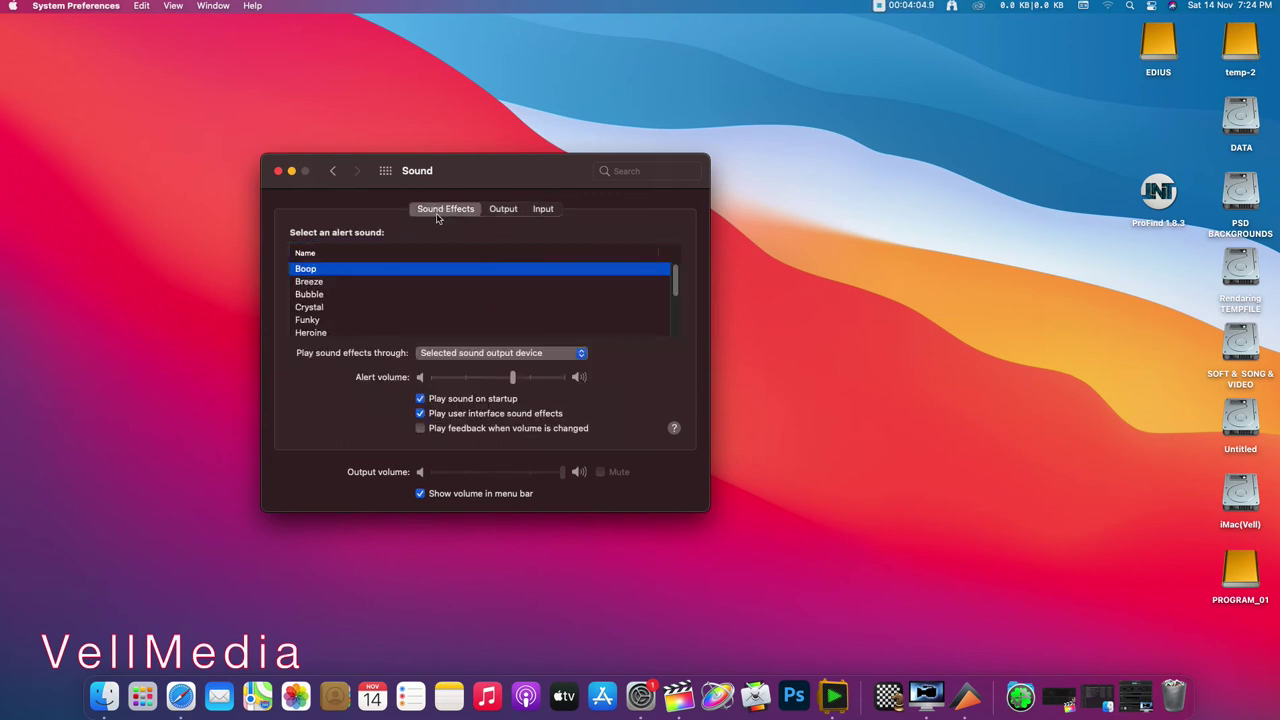
{"action": "left_click", "coordinate": [503, 209]}
{"action": "left_click", "coordinate": [385, 171]}
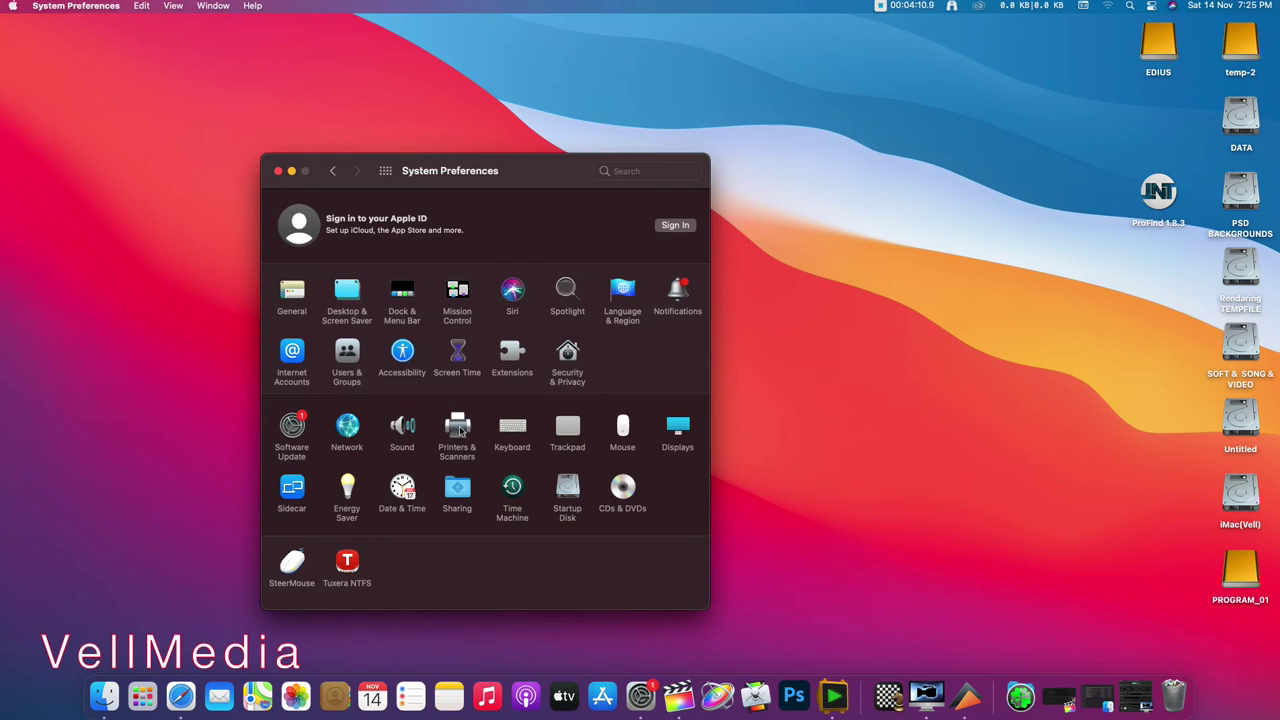
Step: View the Printers & Scanners settings and the Keyboard options for text, shortcuts, input sources and dictation
{"action": "left_click", "coordinate": [458, 428]}
{"action": "left_click", "coordinate": [385, 173]}
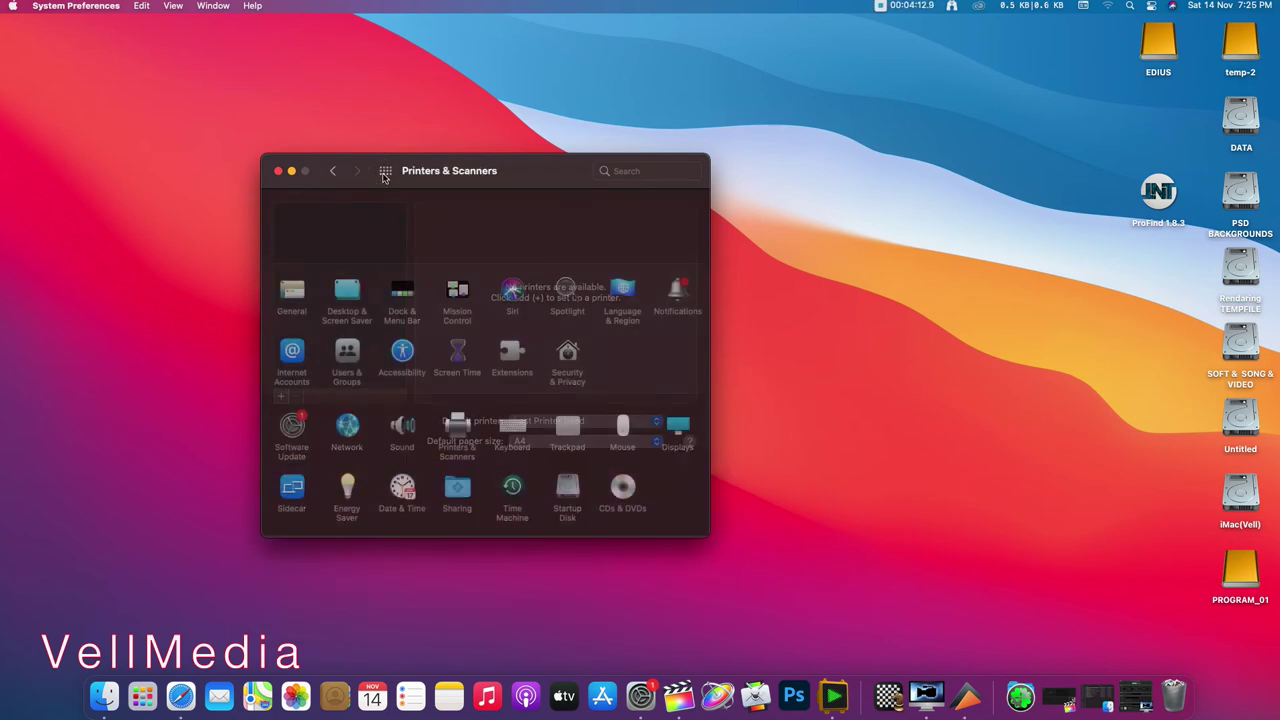
{"action": "left_click", "coordinate": [512, 430]}
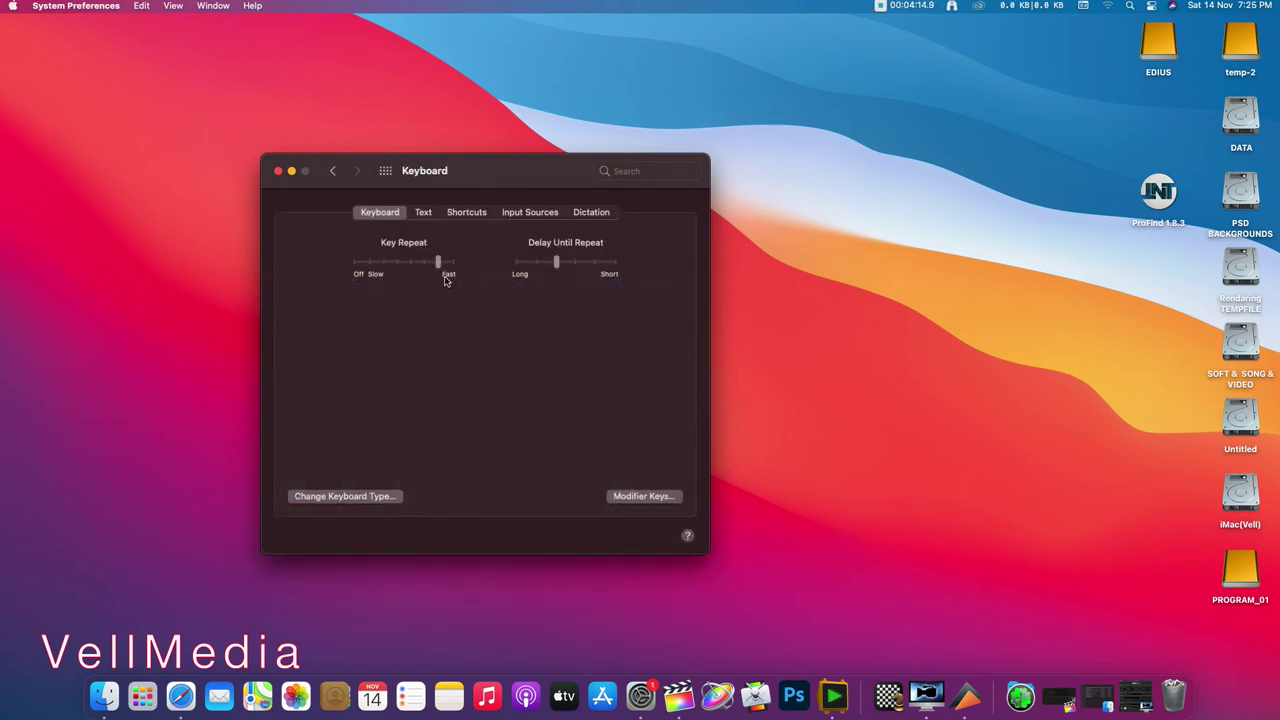
{"action": "left_click", "coordinate": [430, 215]}
{"action": "left_click", "coordinate": [466, 213]}
{"action": "left_click", "coordinate": [528, 213]}
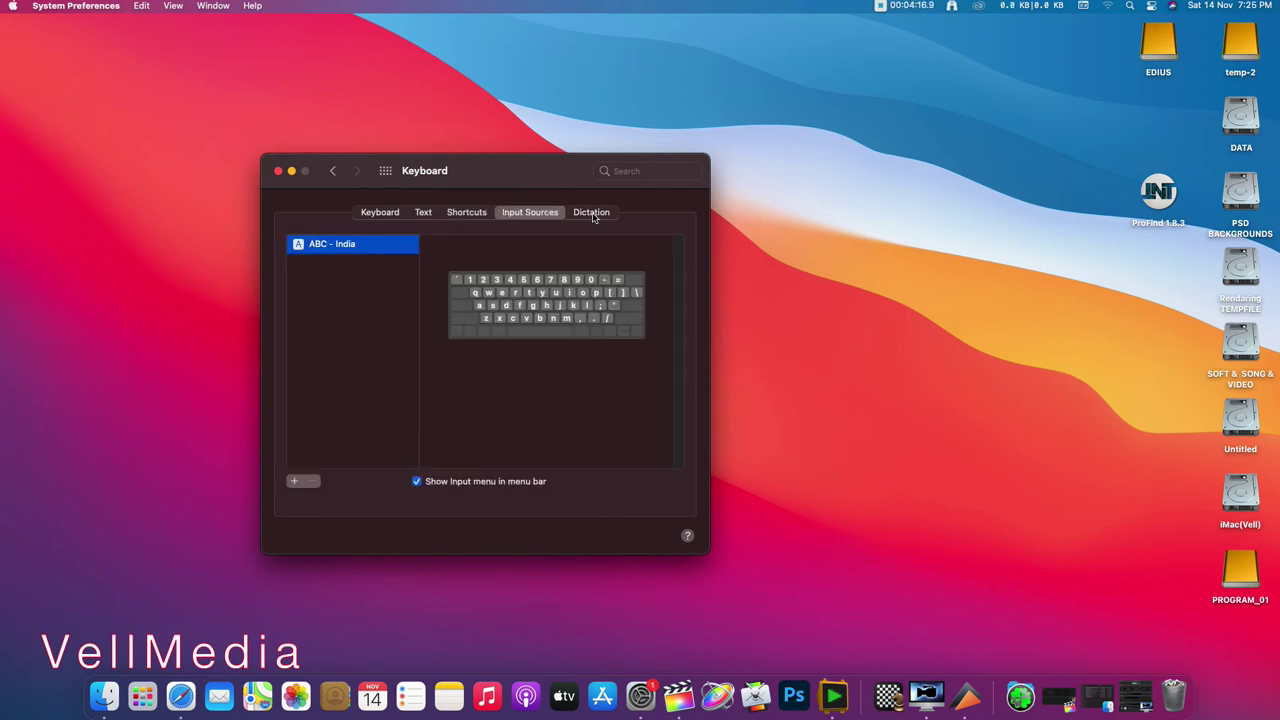
{"action": "left_click", "coordinate": [573, 215]}
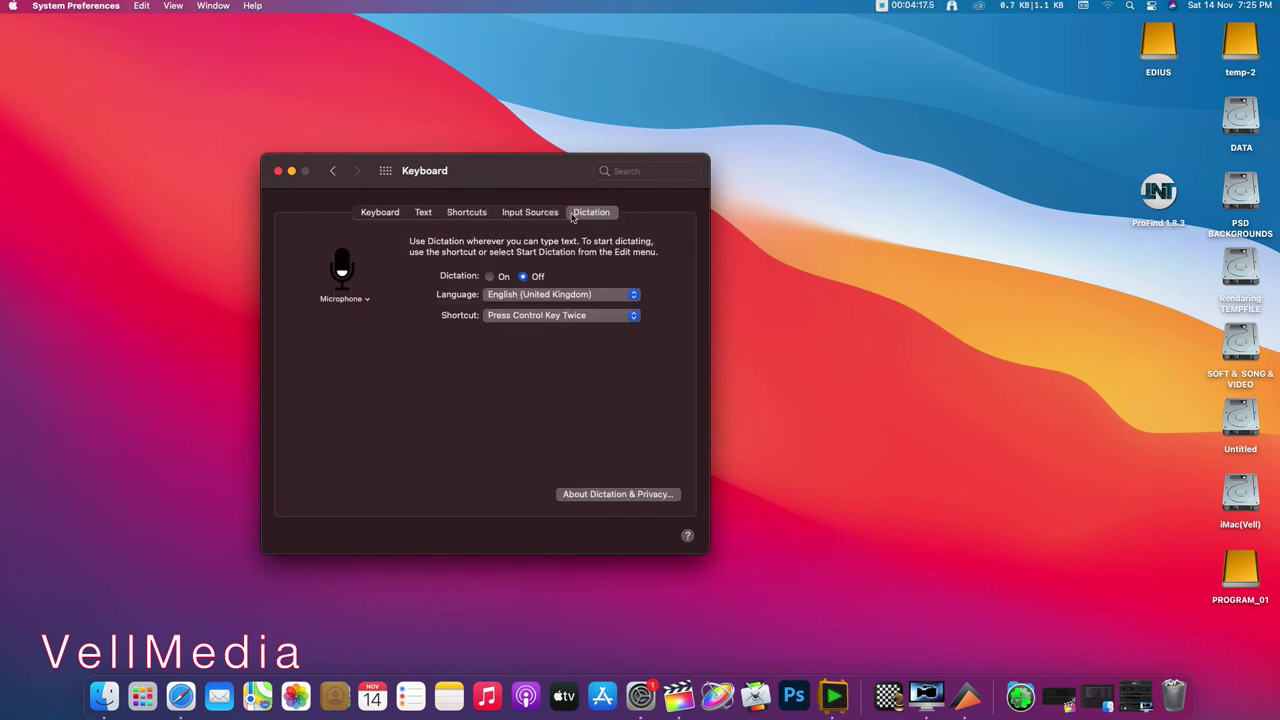
{"action": "left_click", "coordinate": [386, 172]}
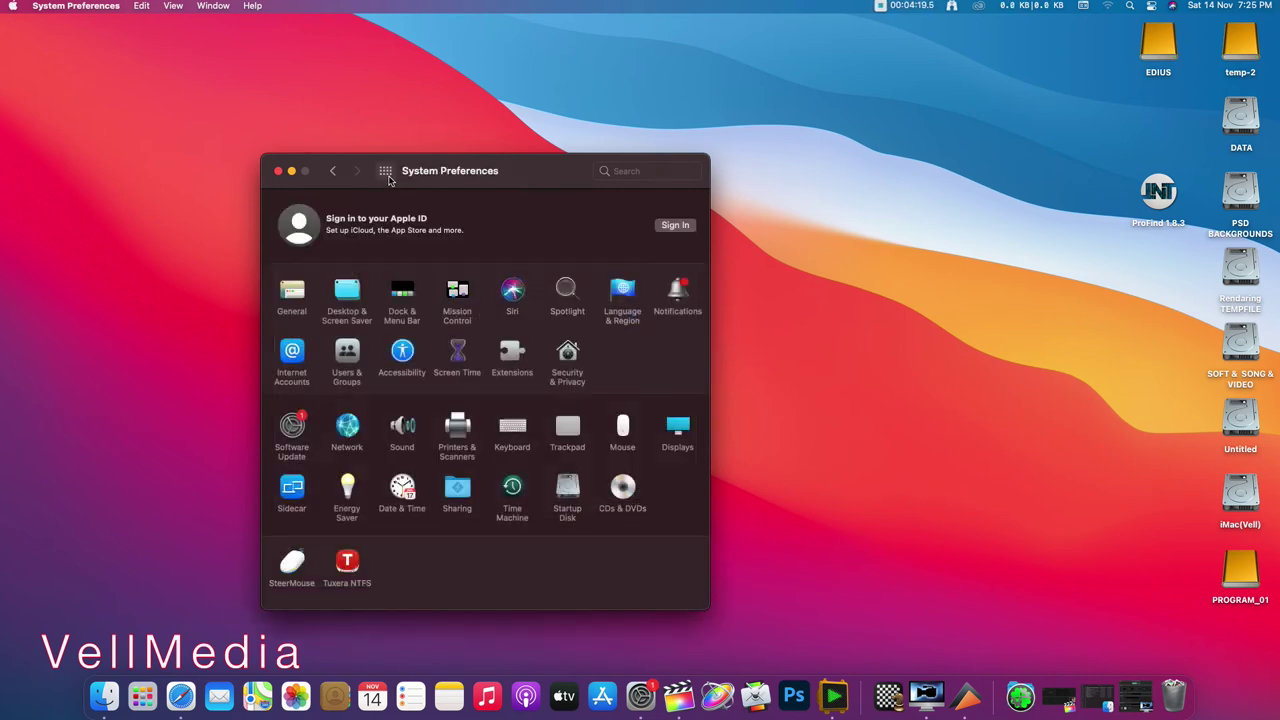
Step: Review the Displays settings for arrangement, colour, Night Shift and resolution, and return to the overview of all preferences
{"action": "left_click", "coordinate": [676, 430]}
{"action": "left_click", "coordinate": [448, 214]}
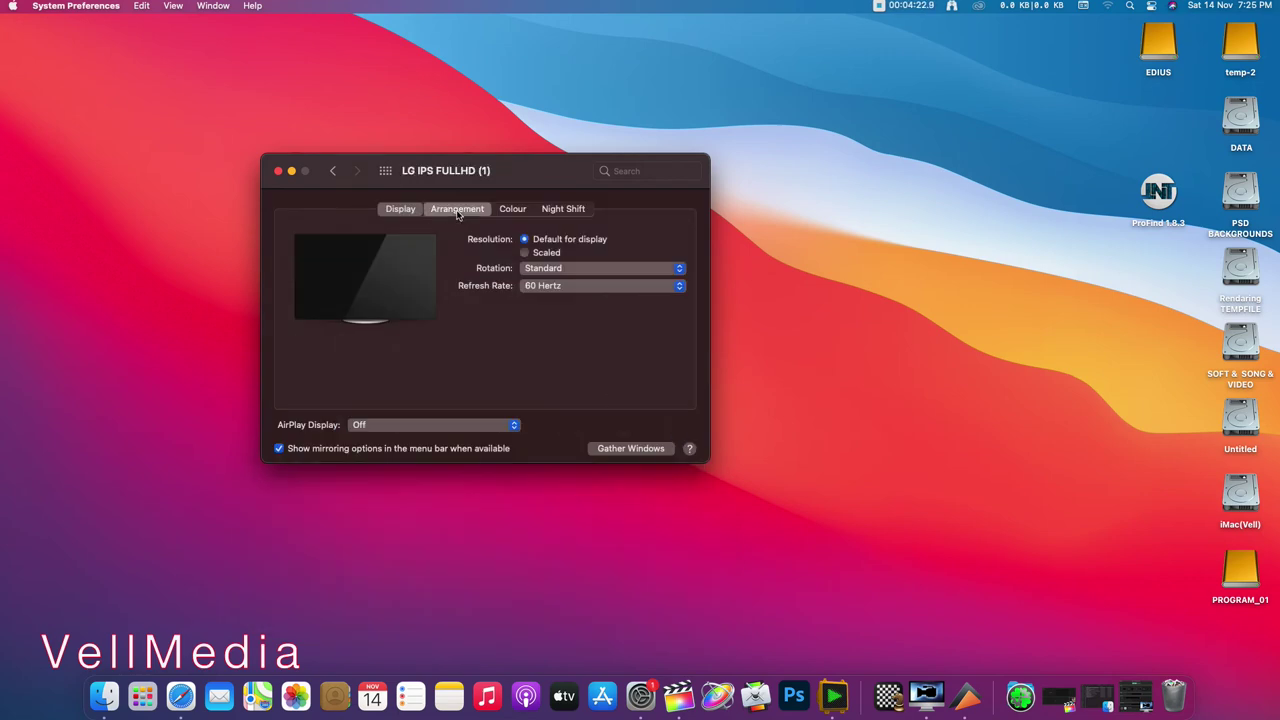
{"action": "left_click", "coordinate": [513, 212]}
{"action": "left_click", "coordinate": [545, 212]}
{"action": "left_click", "coordinate": [396, 214]}
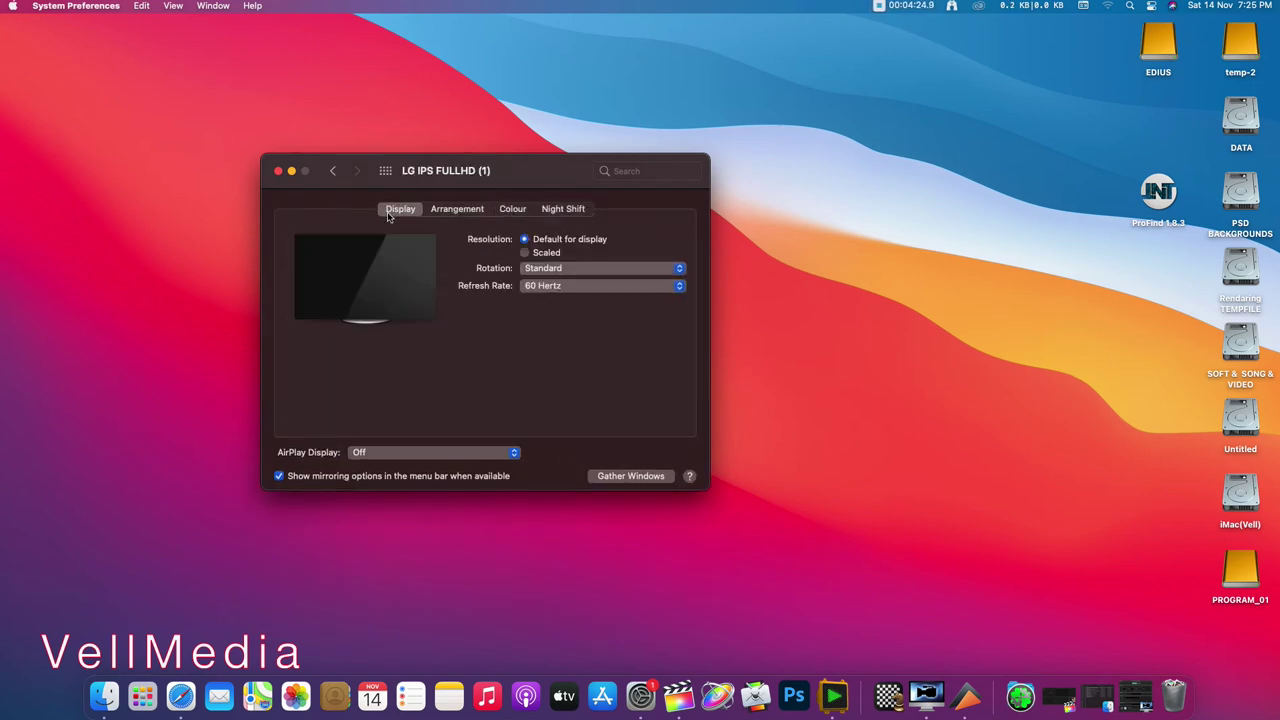
{"action": "left_click", "coordinate": [385, 172]}
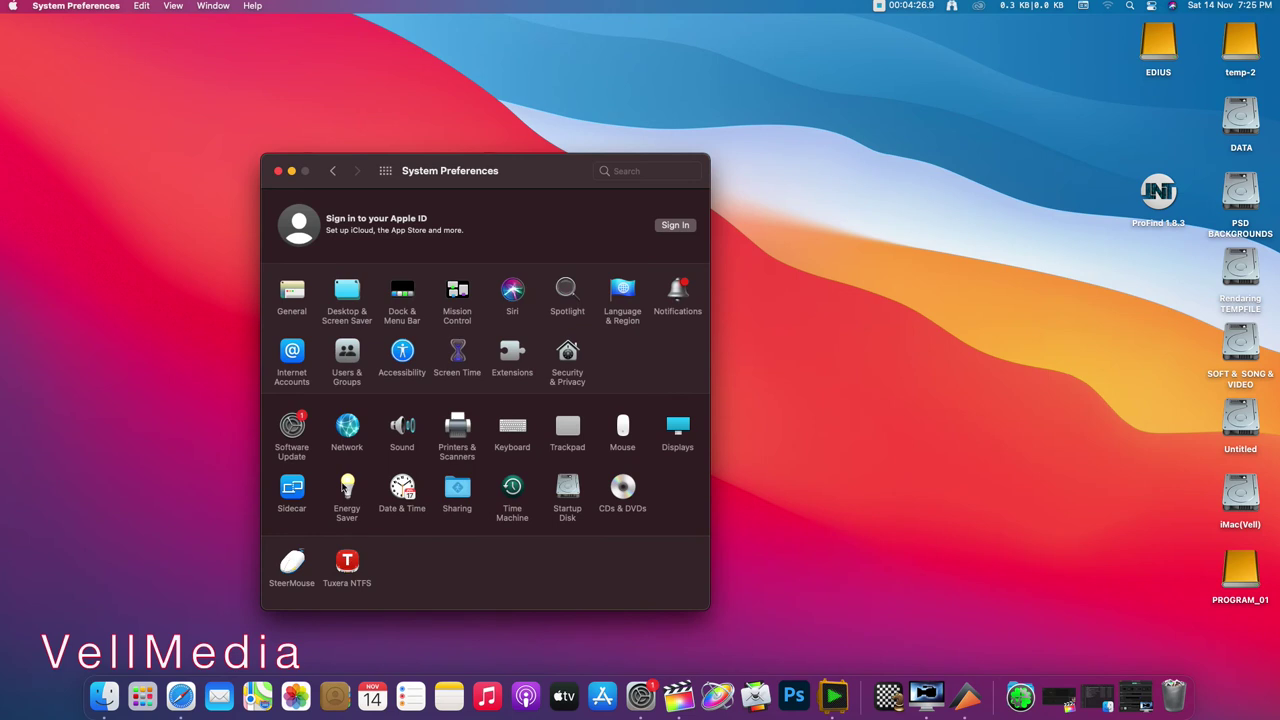
Step: In Energy Saver, set the display to turn off after 3 hrs and prevent automatic computer sleep when the display is off
{"action": "left_click", "coordinate": [347, 490]}
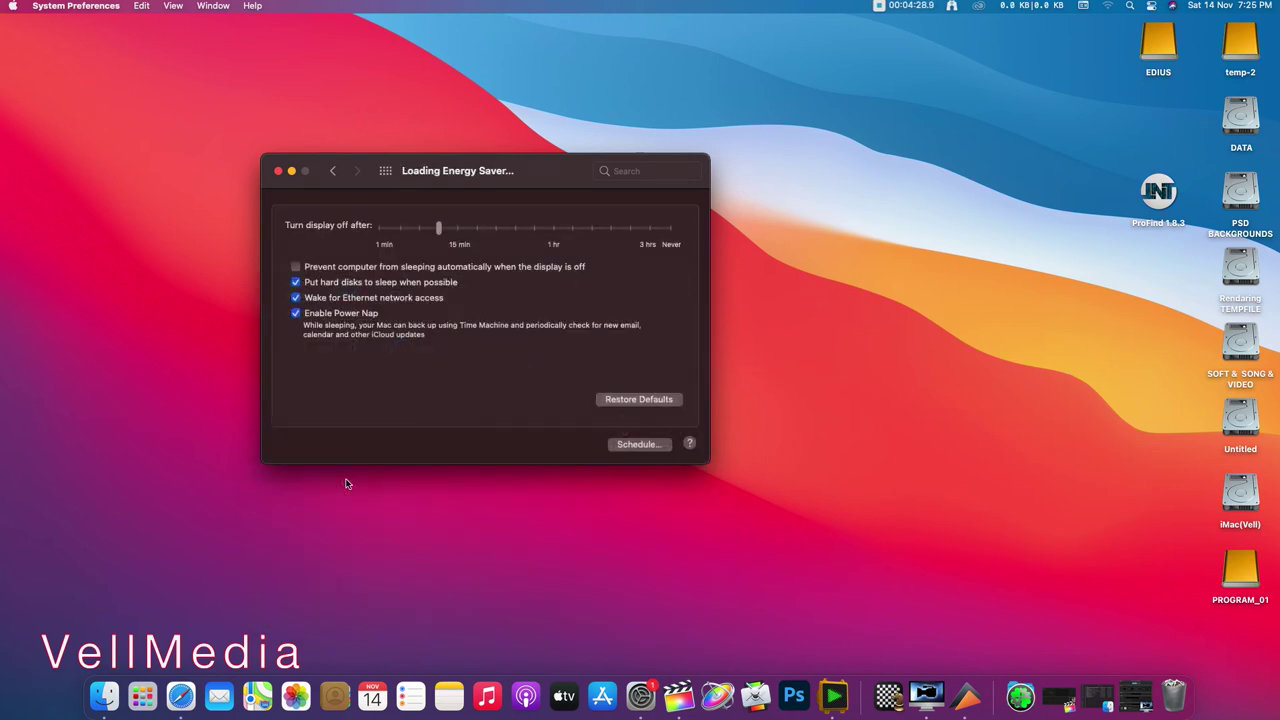
{"action": "left_click_drag", "start_coordinate": [437, 231], "coordinate": [650, 232]}
{"action": "left_click", "coordinate": [524, 338]}
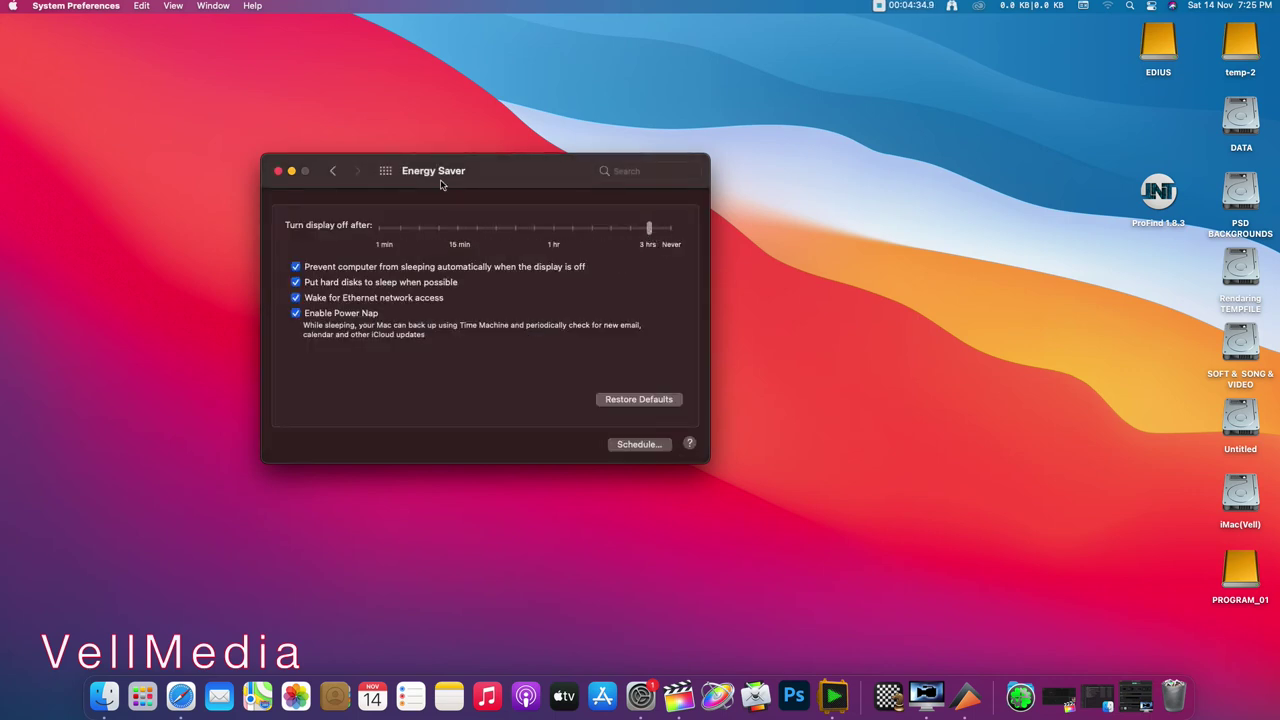
{"action": "left_click", "coordinate": [382, 172]}
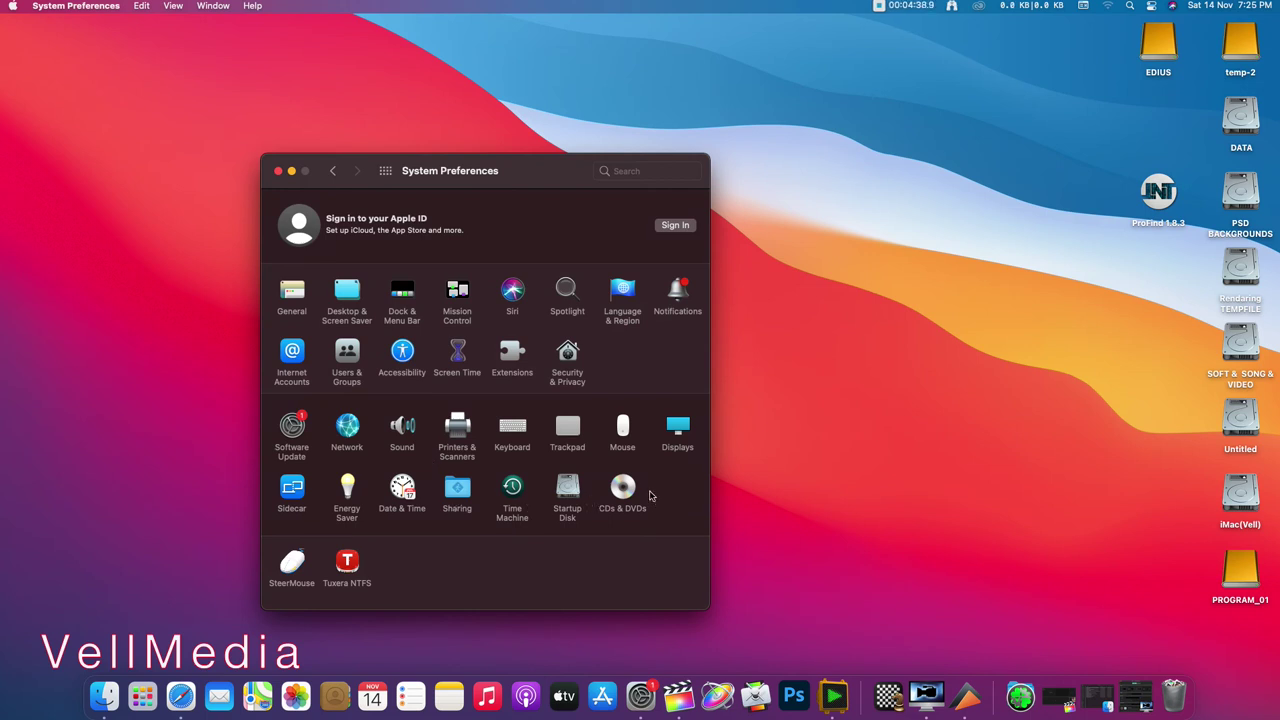
Step: Open the SteerMouse settings, dismiss the new-version notice and try out the mouse buttons
{"action": "left_click", "coordinate": [292, 566]}
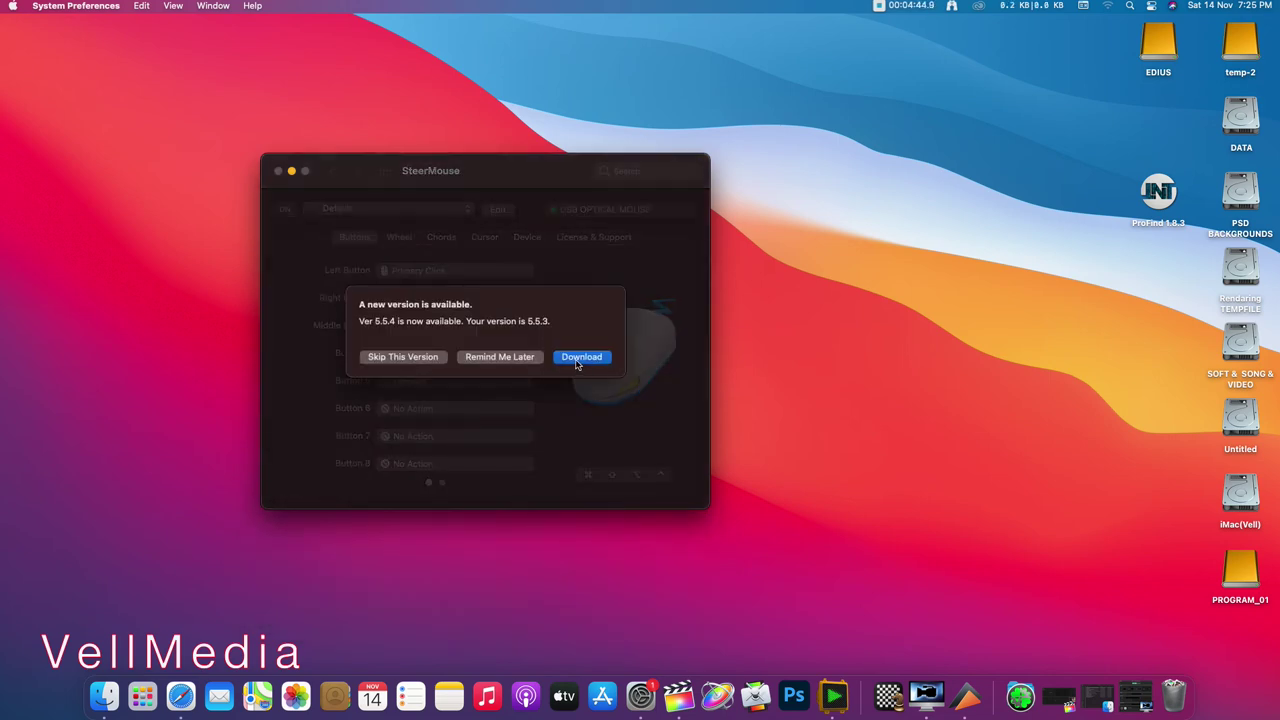
{"action": "left_click", "coordinate": [403, 357]}
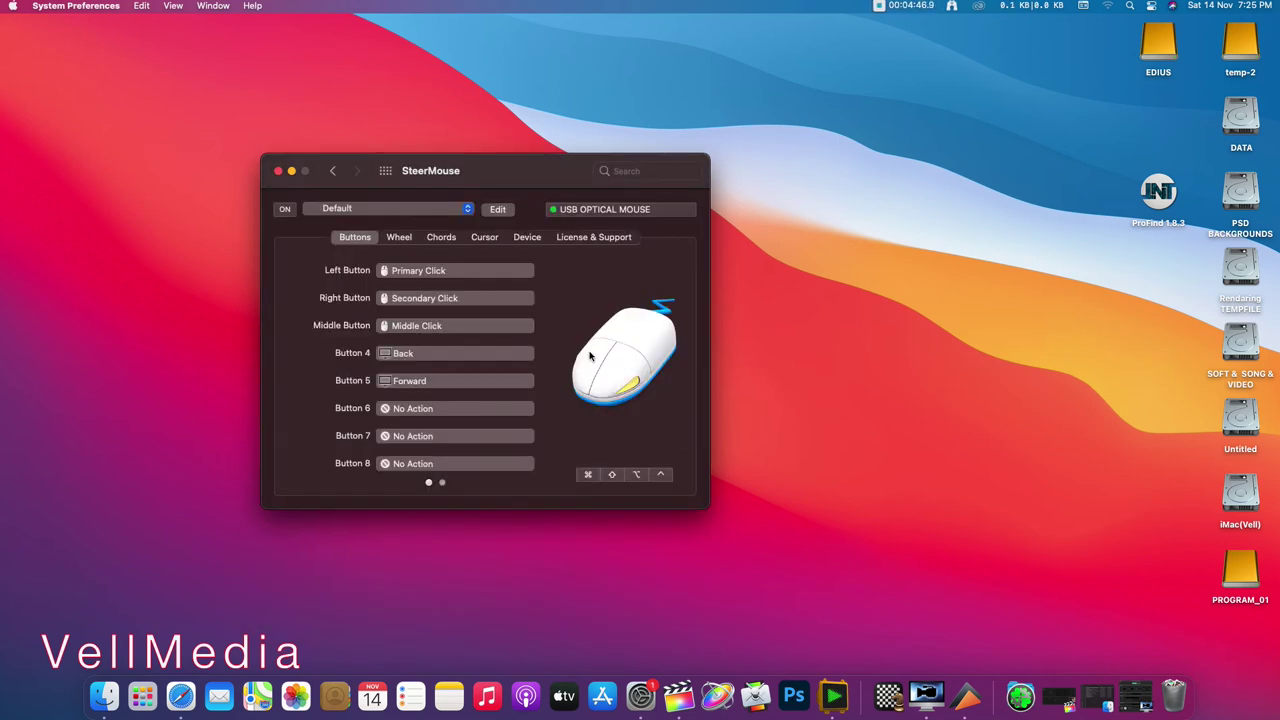
{"action": "left_click", "coordinate": [590, 357]}
{"action": "right_click", "coordinate": [590, 357]}
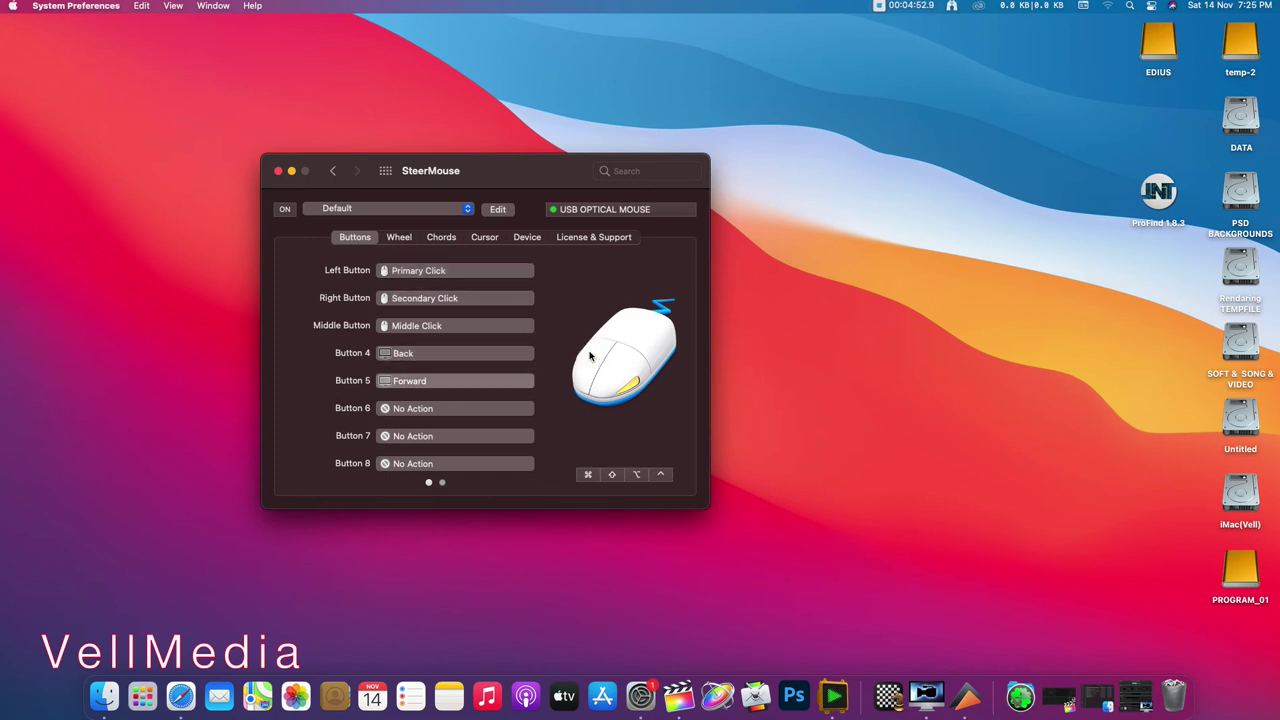
Step: Review the SteerMouse settings for wheel, chords, device, and license and support, and close System Preferences
{"action": "left_click", "coordinate": [399, 237]}
{"action": "left_click", "coordinate": [441, 237]}
{"action": "left_click", "coordinate": [538, 238]}
{"action": "left_click", "coordinate": [580, 238]}
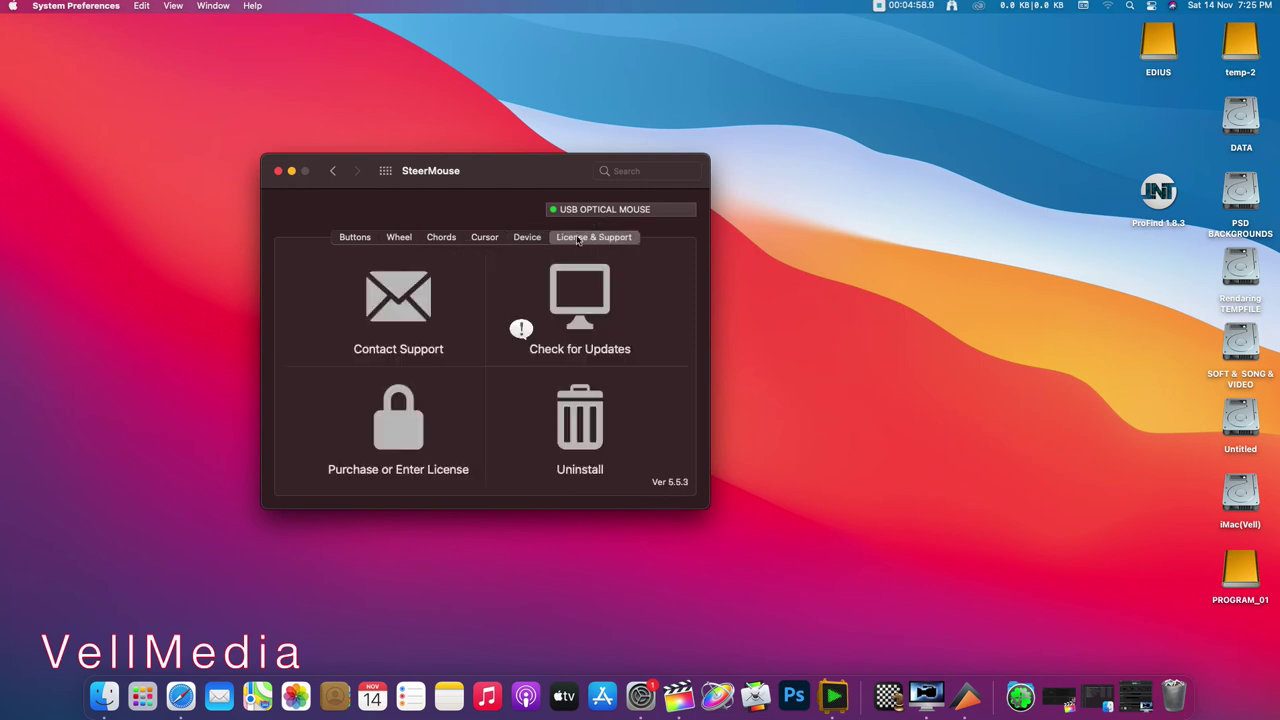
{"action": "left_click", "coordinate": [344, 238]}
{"action": "left_click", "coordinate": [385, 174]}
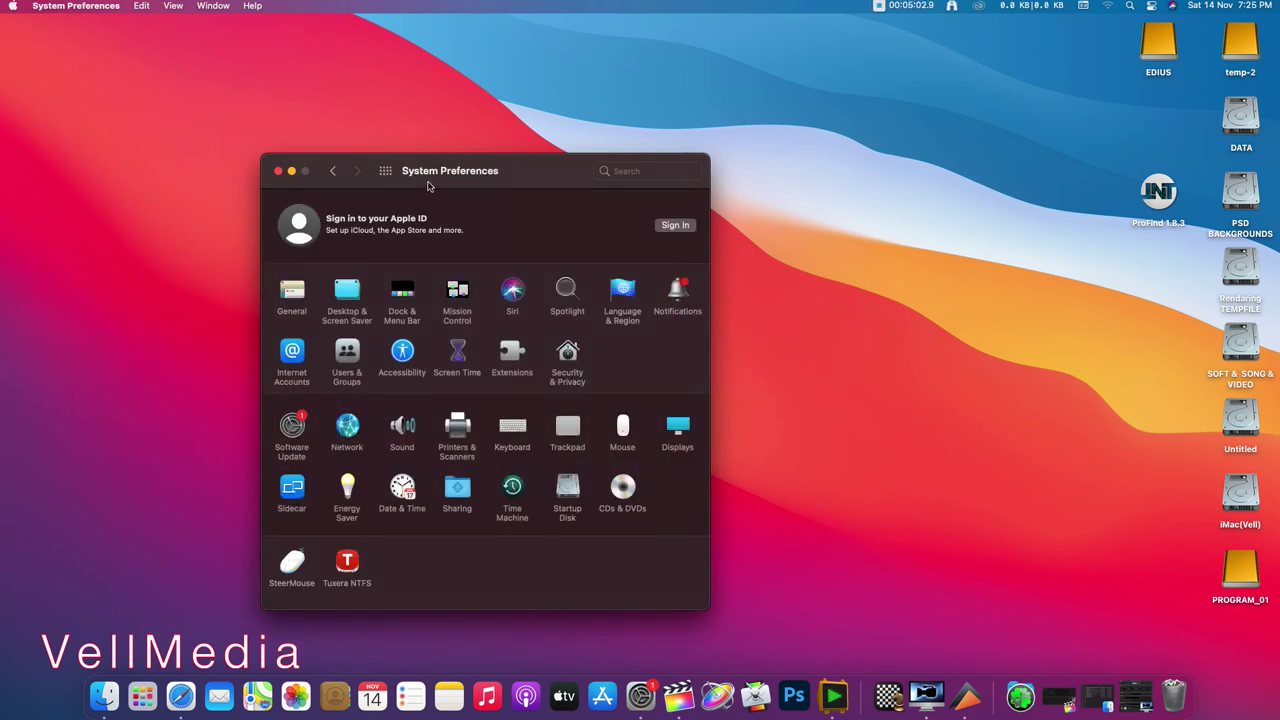
{"action": "left_click", "coordinate": [279, 172]}
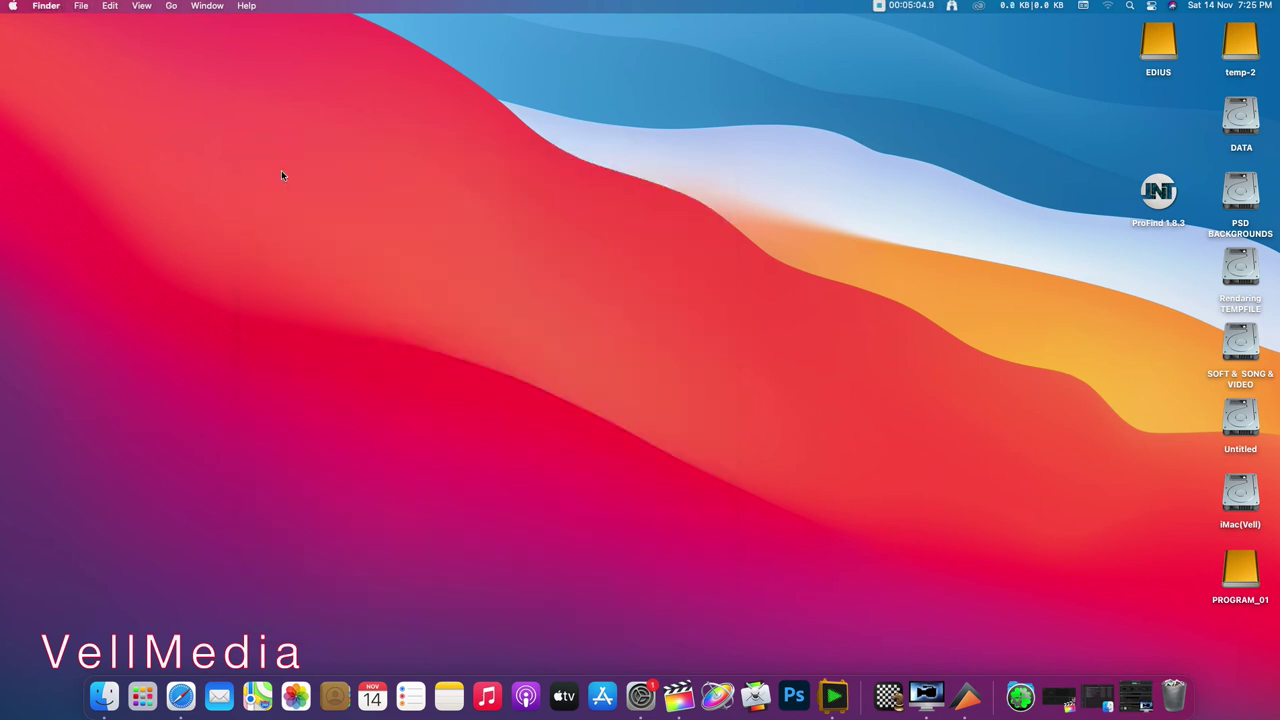
Step: View the Control Centre and the keyboard input options, and dismiss them without choosing anything
{"action": "left_click", "coordinate": [1152, 6]}
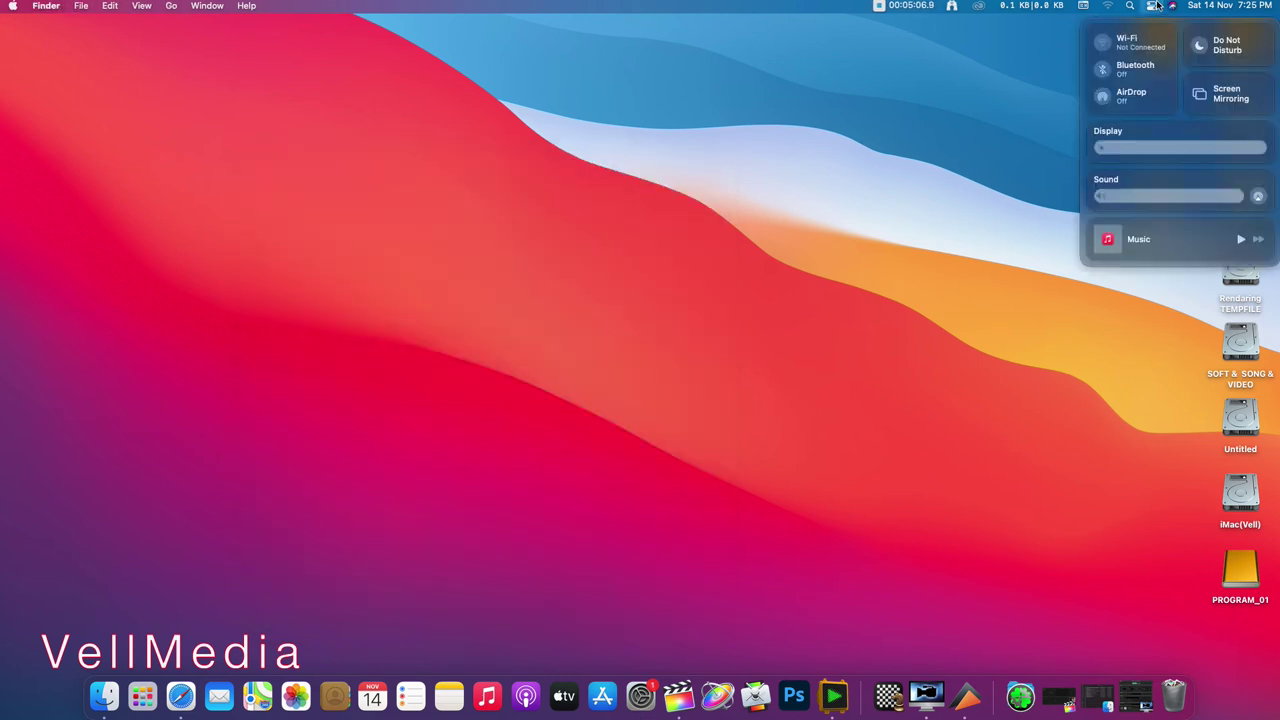
{"action": "mouse_move", "coordinate": [1088, 9]}
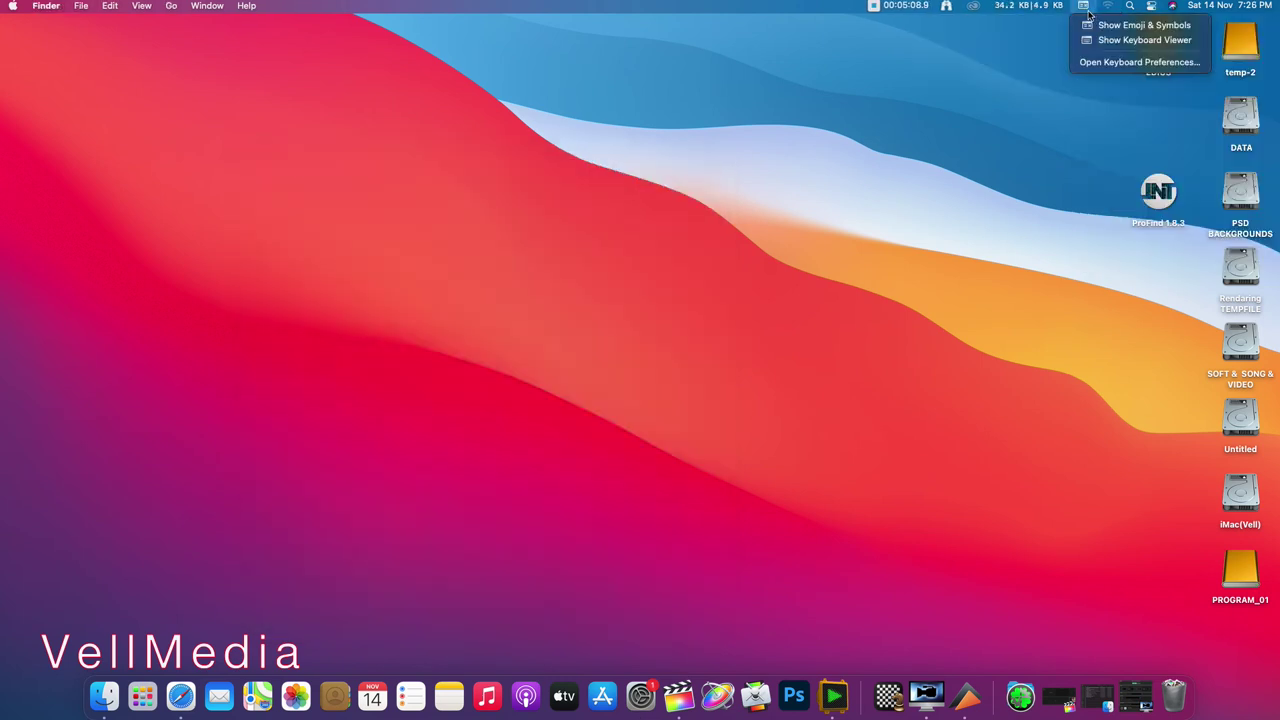
{"action": "left_click", "coordinate": [1037, 130]}
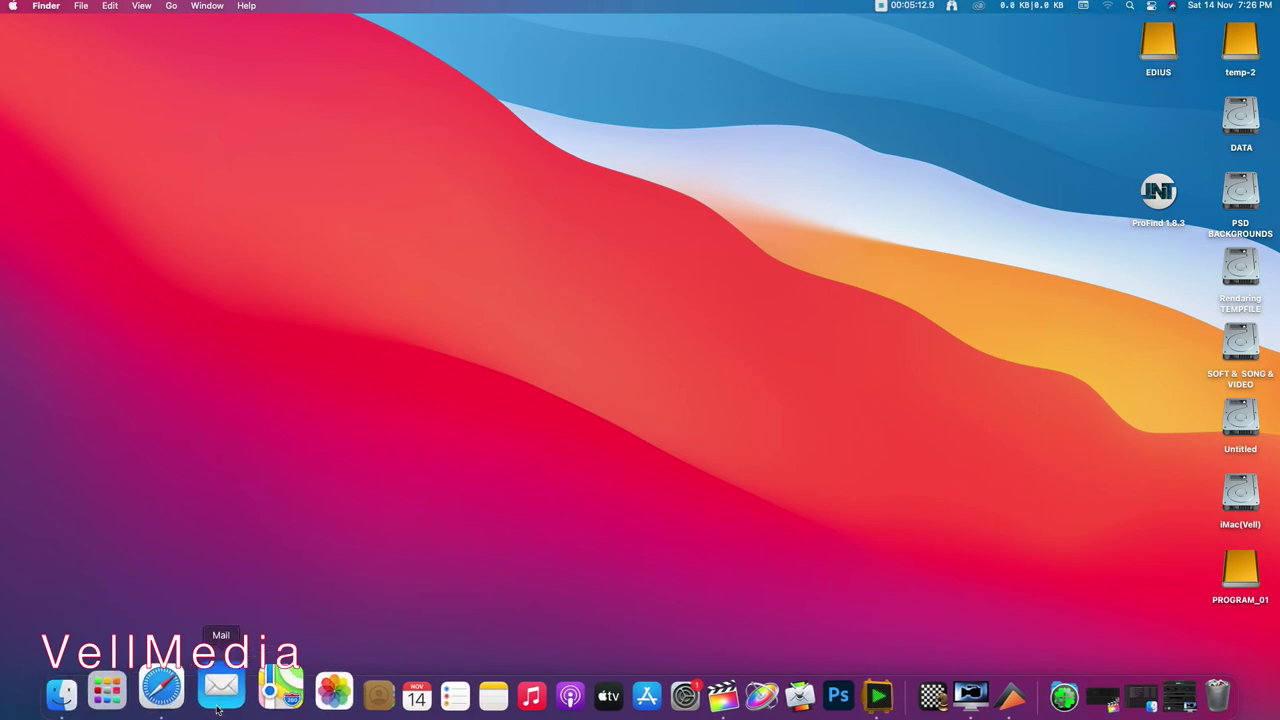
Step: Launch Adobe Photoshop 2021 from Launchpad to view its home screen, and close the window
{"action": "left_click", "coordinate": [142, 695]}
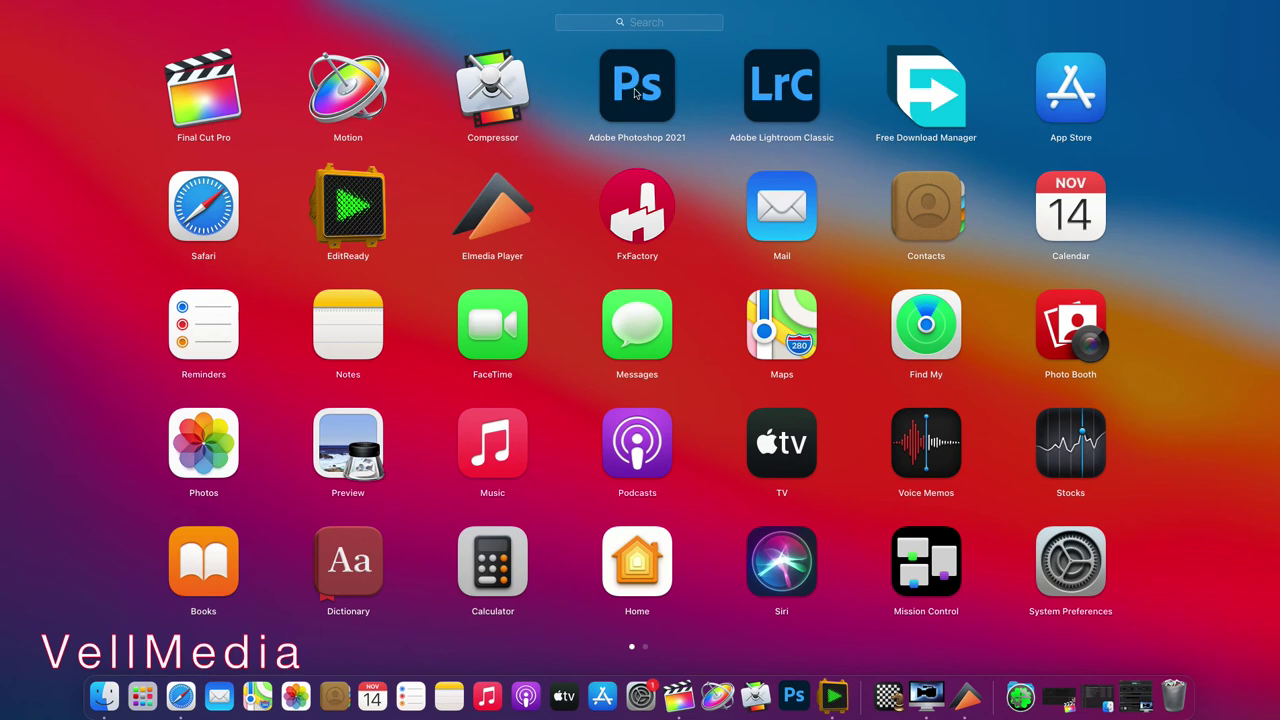
{"action": "left_click", "coordinate": [636, 88]}
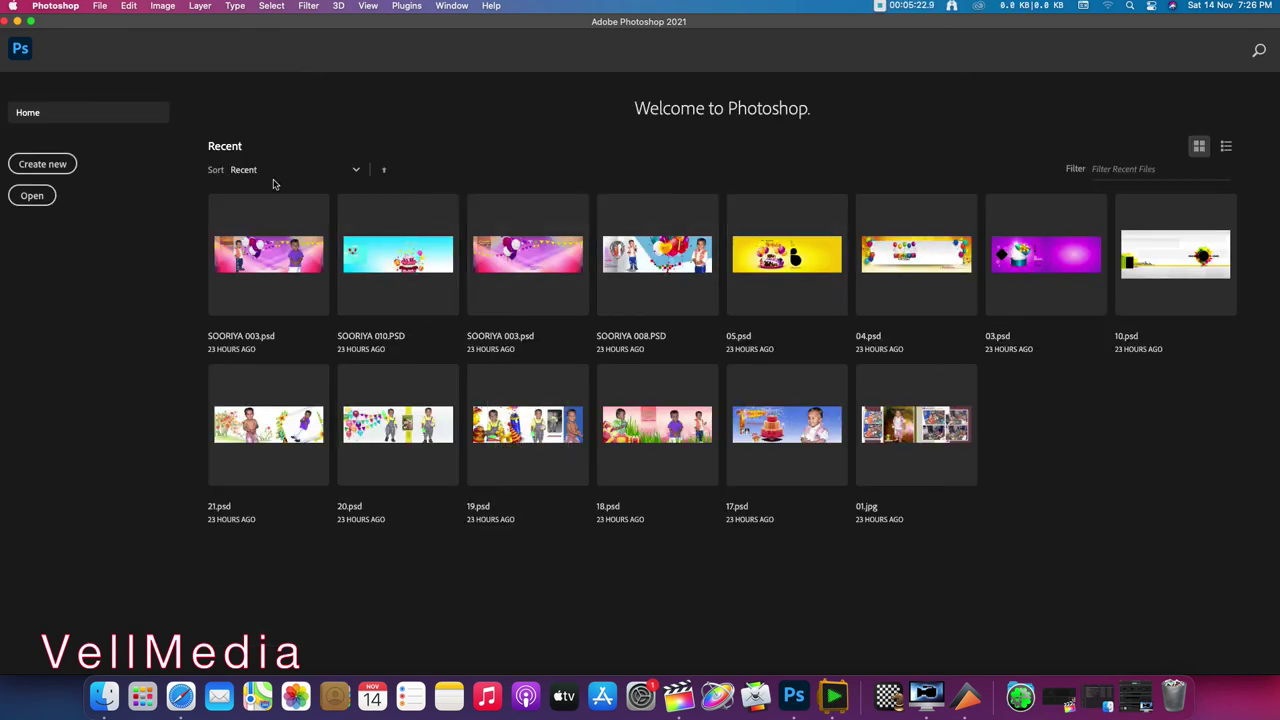
{"action": "left_click", "coordinate": [5, 21]}
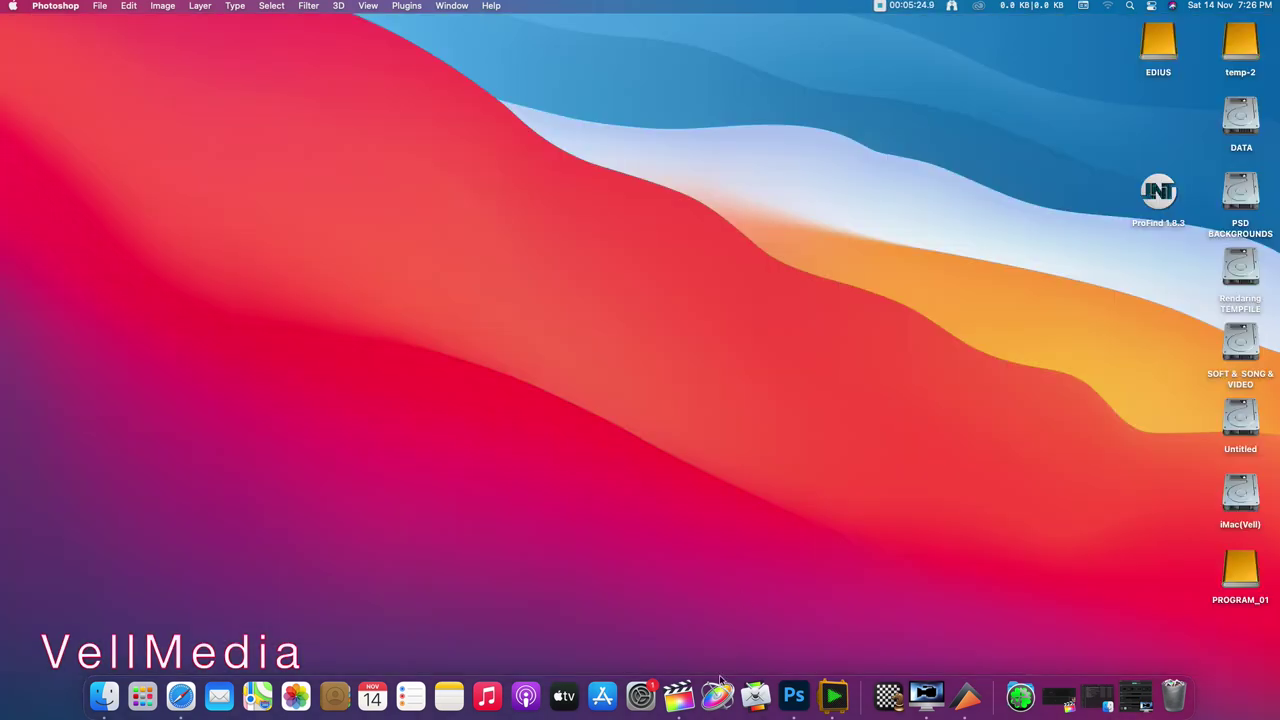
Step: Bring the Photoshop home screen back up, close its window and quit Photoshop
{"action": "left_click", "coordinate": [787, 686]}
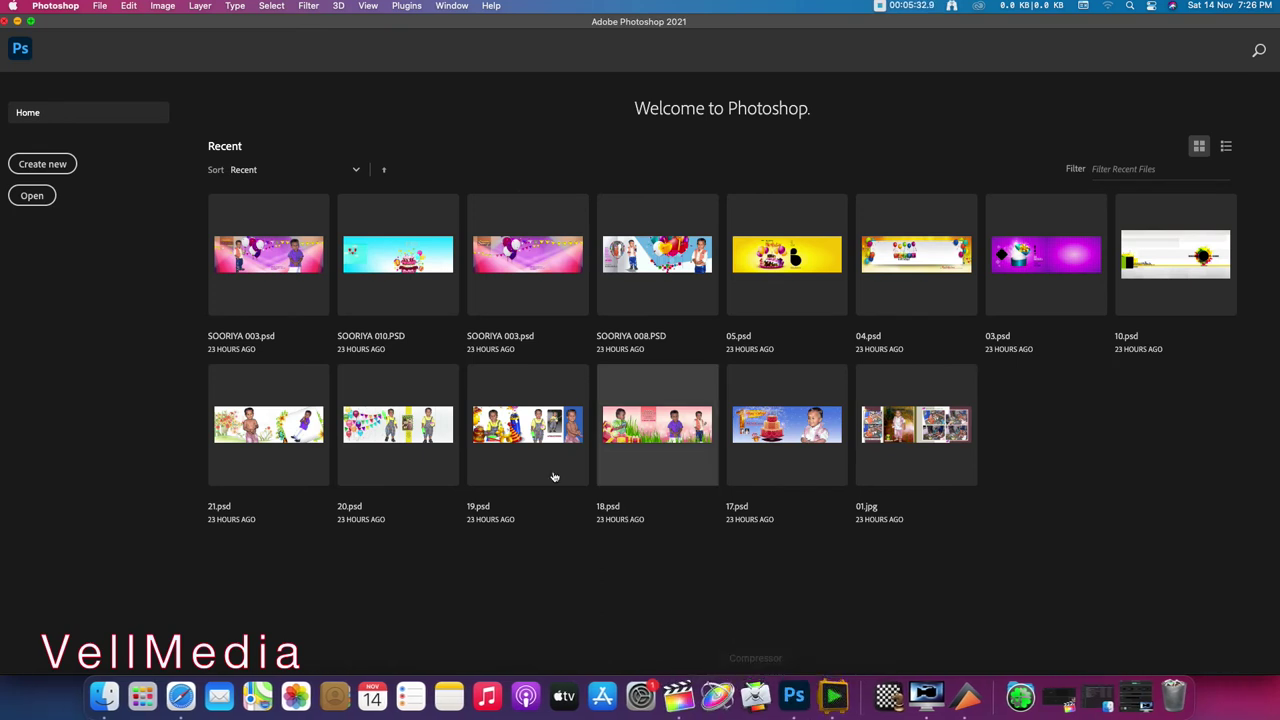
{"action": "left_click", "coordinate": [7, 21]}
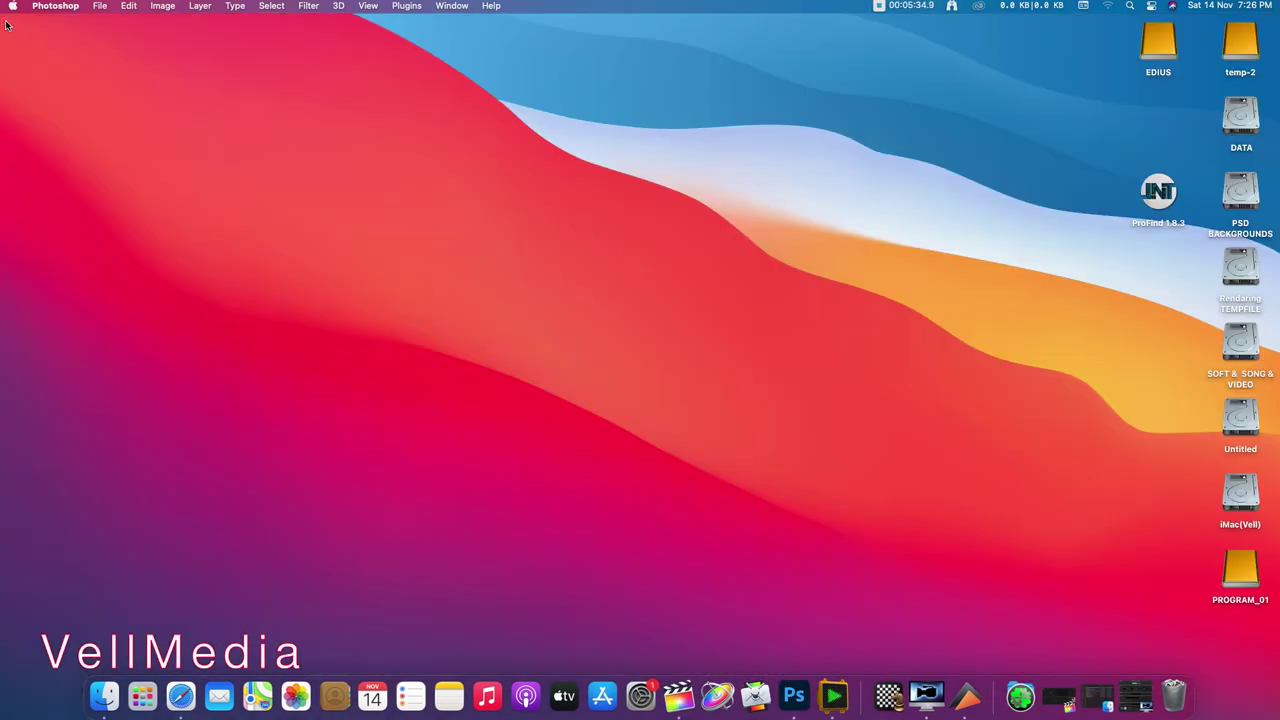
{"action": "right_click", "coordinate": [800, 688]}
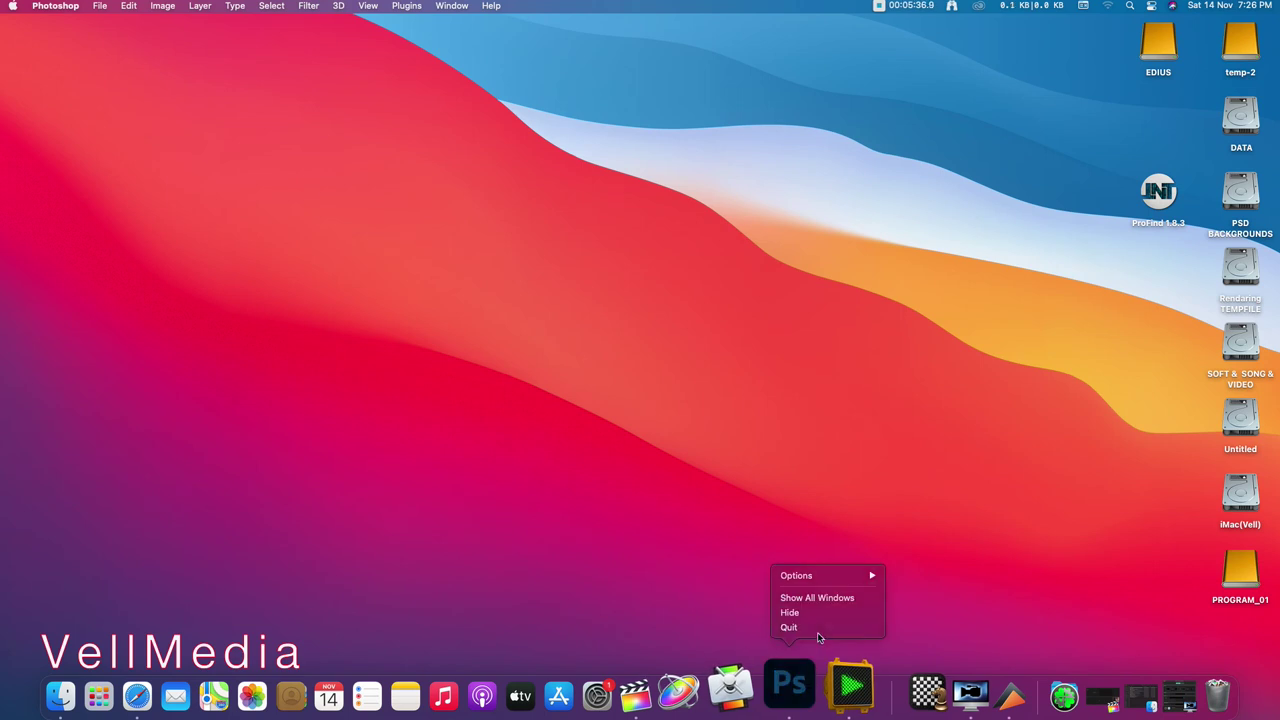
{"action": "right_click", "coordinate": [788, 686]}
{"action": "right_click", "coordinate": [788, 686]}
{"action": "left_click", "coordinate": [806, 627]}
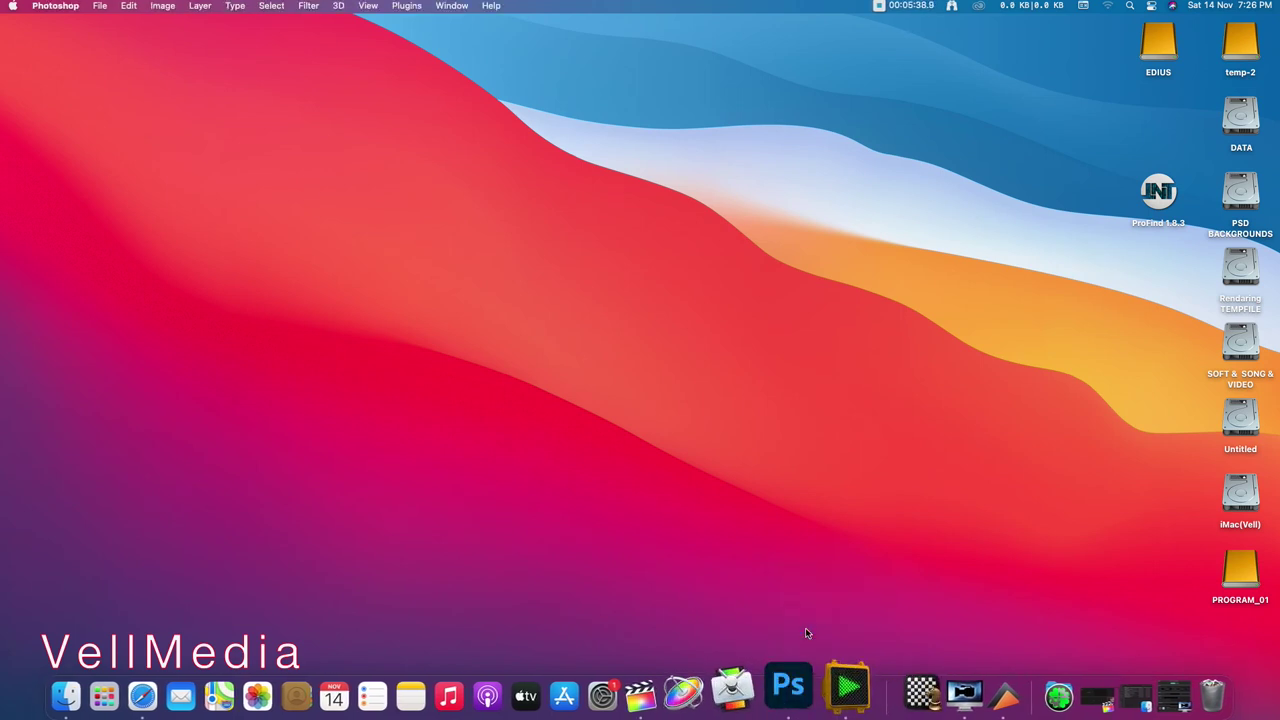
Step: Relaunch Photoshop to view the light-blue birthday cake design from the recent files, and quit the program
{"action": "left_click", "coordinate": [795, 688]}
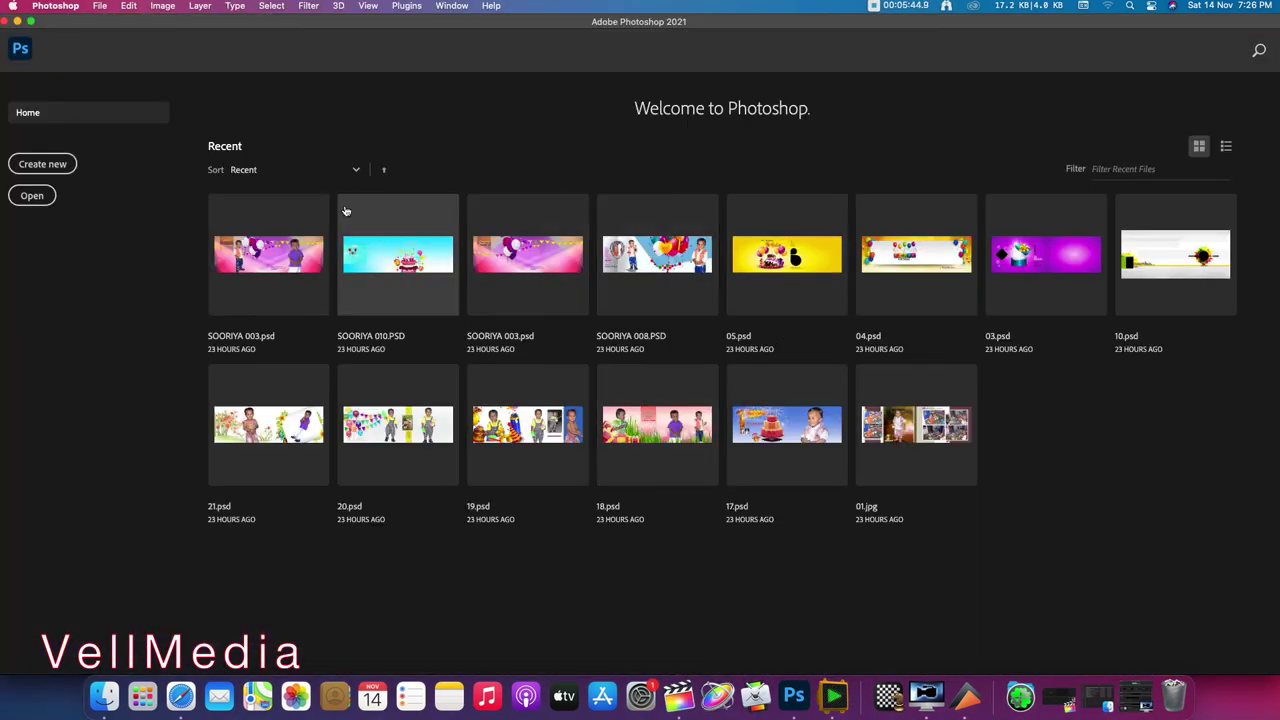
{"action": "left_click", "coordinate": [392, 263]}
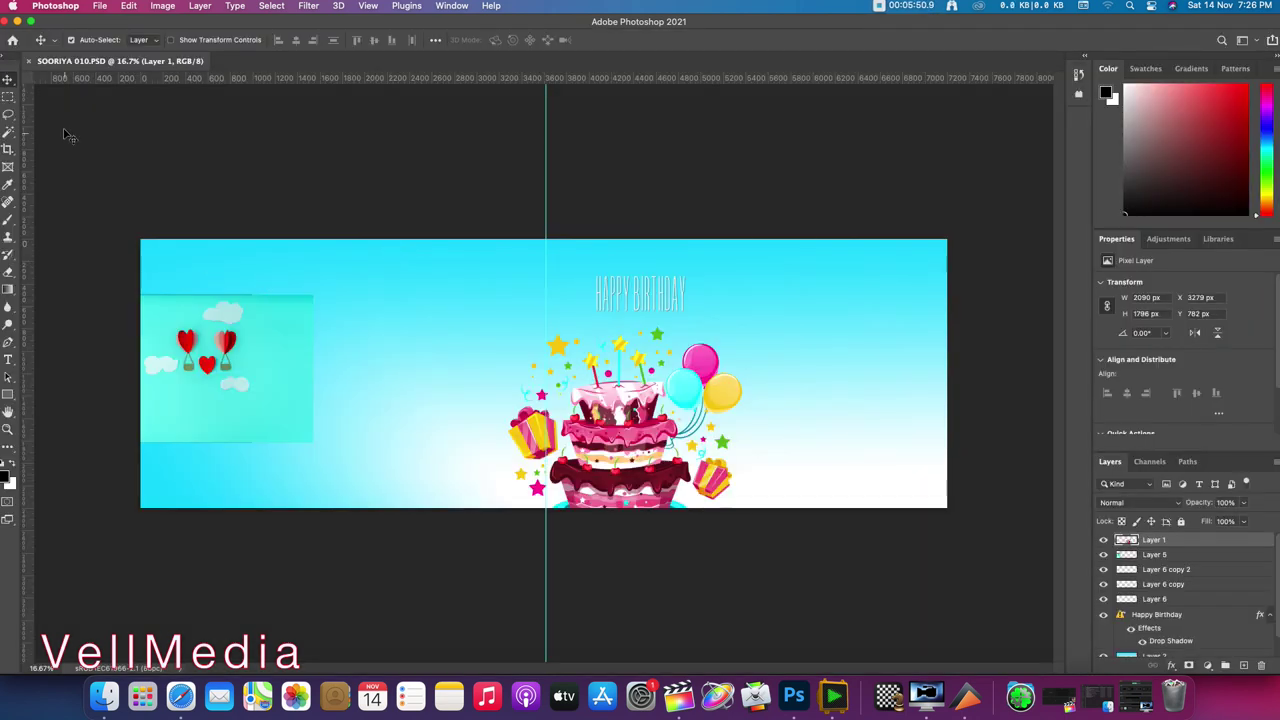
{"action": "key", "text": "F11"}
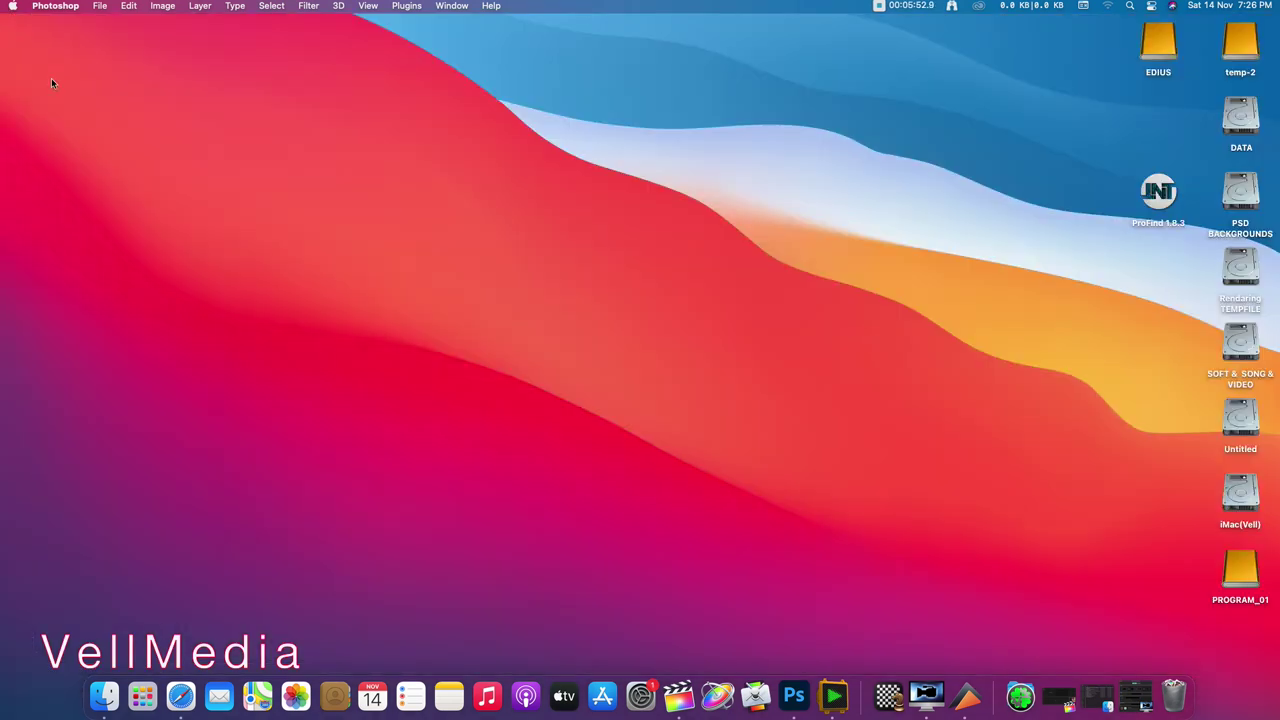
{"action": "right_click", "coordinate": [794, 695]}
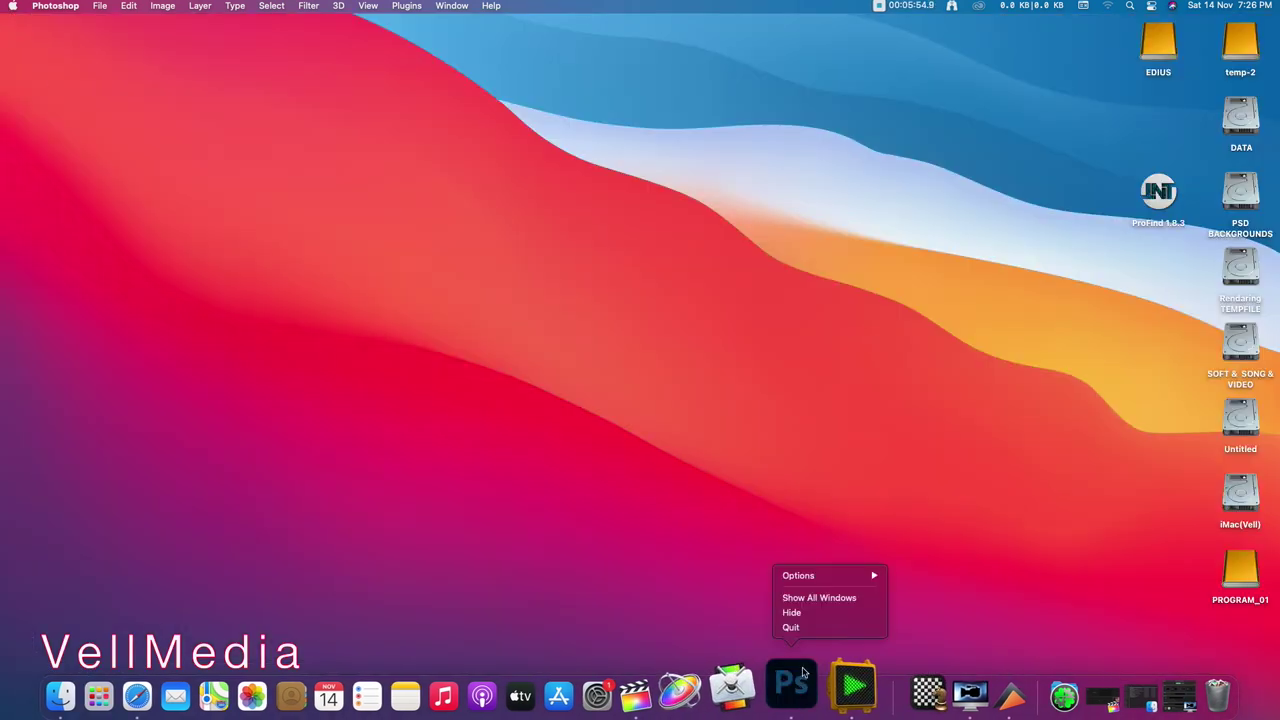
{"action": "left_click", "coordinate": [803, 630]}
Step: Launch EditReady to view its conversion window, and quit the program
{"action": "left_click", "coordinate": [832, 682]}
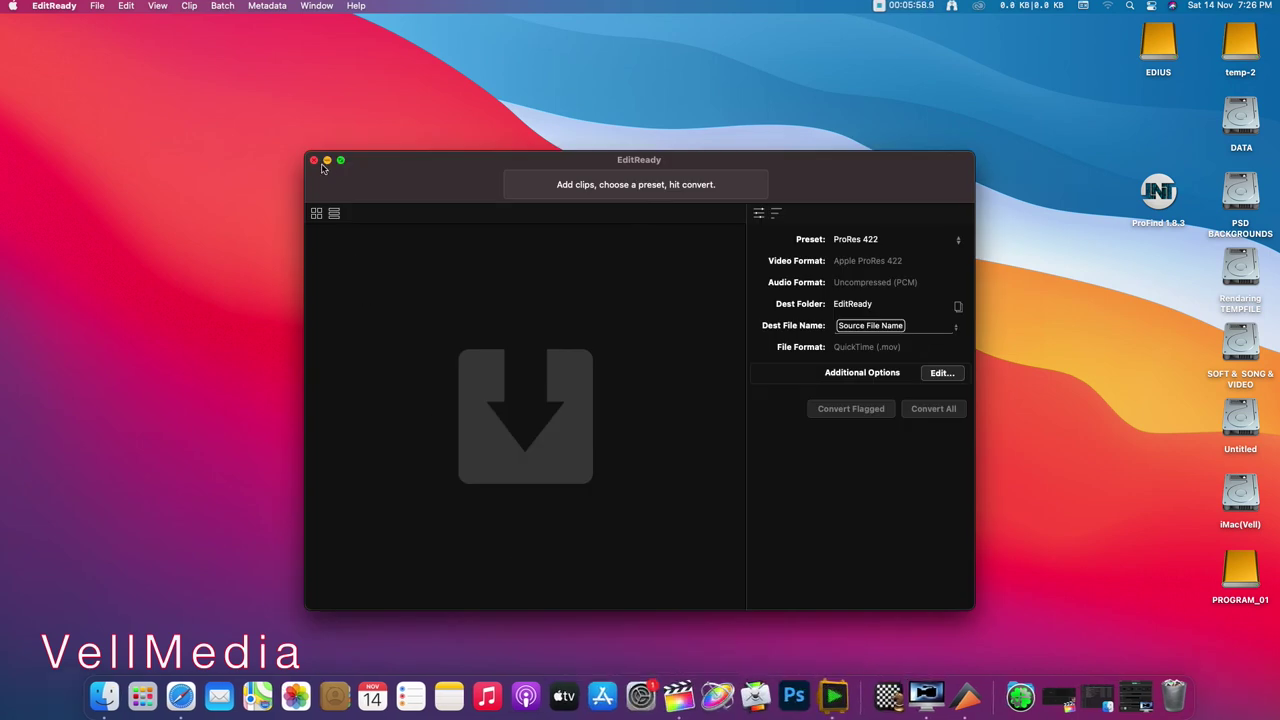
{"action": "left_click", "coordinate": [313, 161]}
{"action": "right_click", "coordinate": [832, 686]}
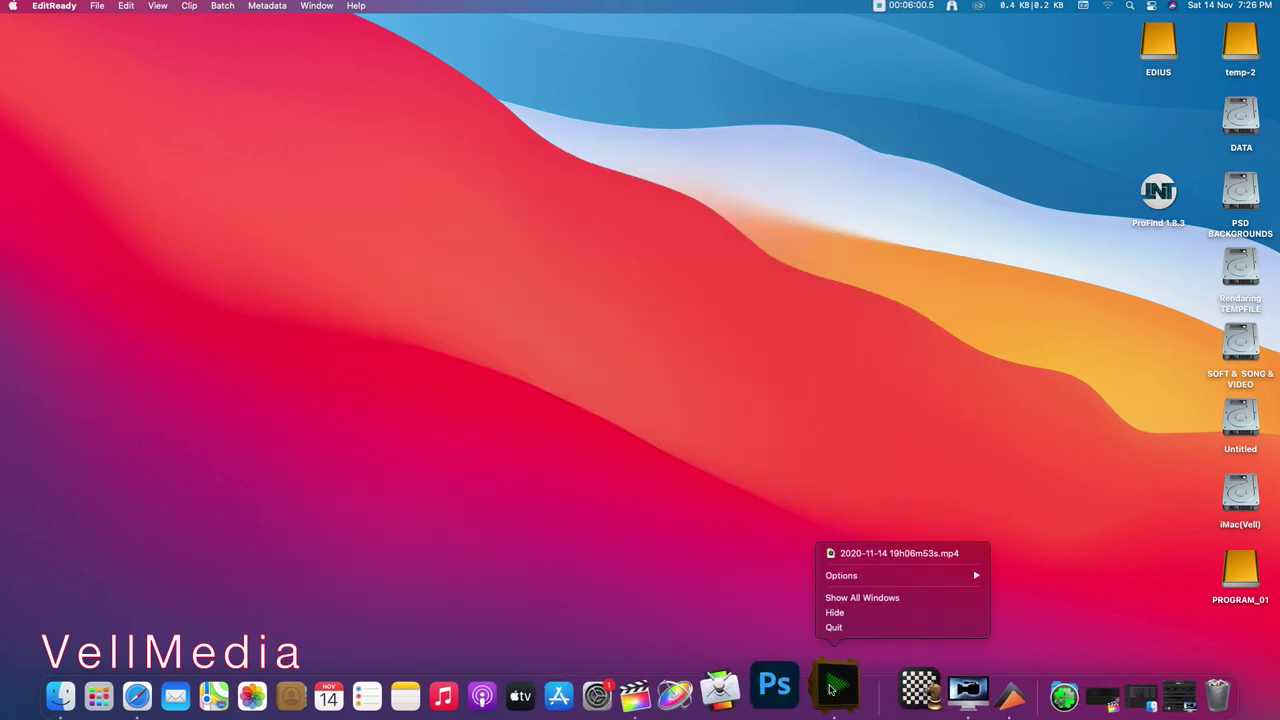
{"action": "left_click", "coordinate": [830, 628]}
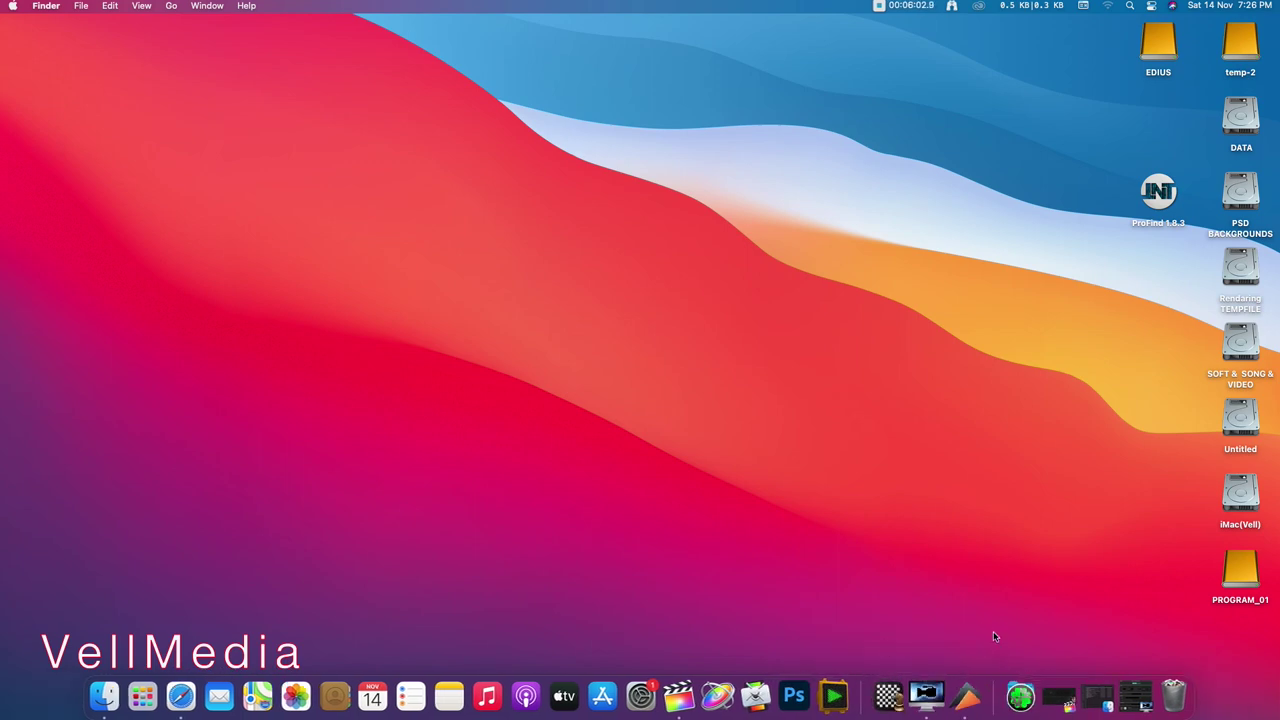
Step: Restore the minimised Final Cut Pro window, view the installed Rampant overlay effects and close the window
{"action": "left_click", "coordinate": [1058, 692]}
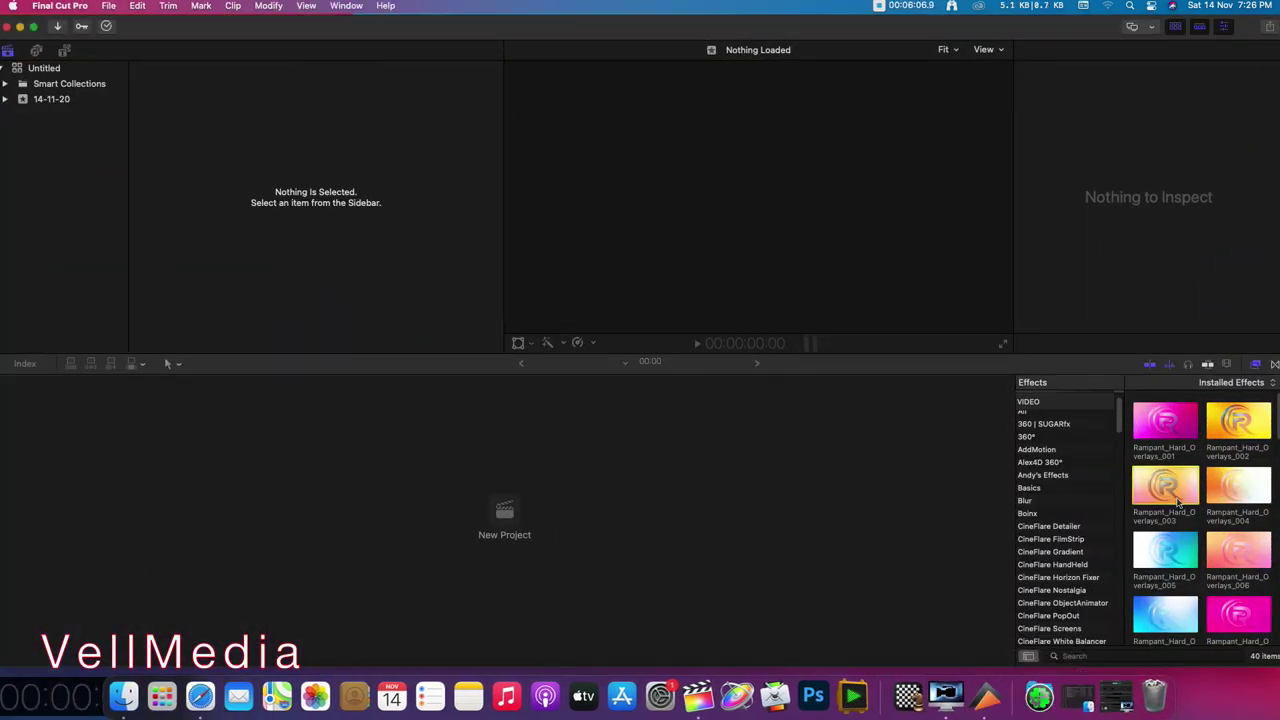
{"action": "left_click", "coordinate": [1165, 550]}
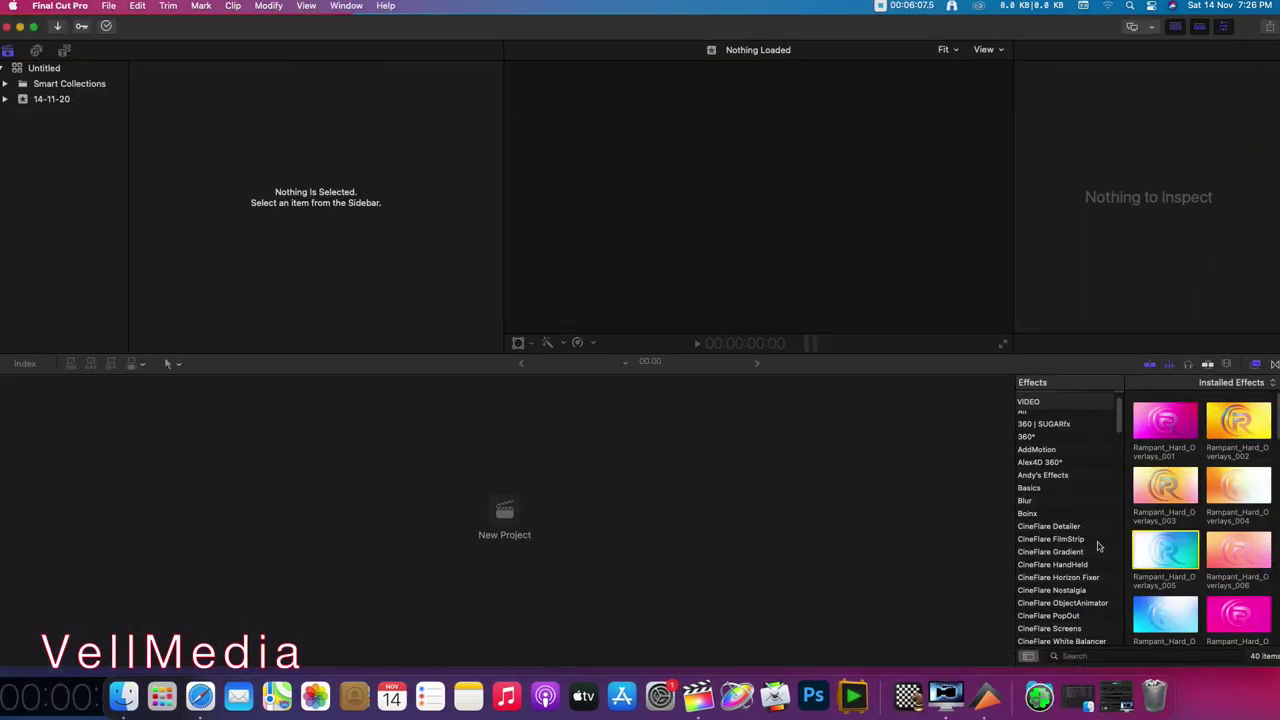
{"action": "left_click", "coordinate": [8, 28]}
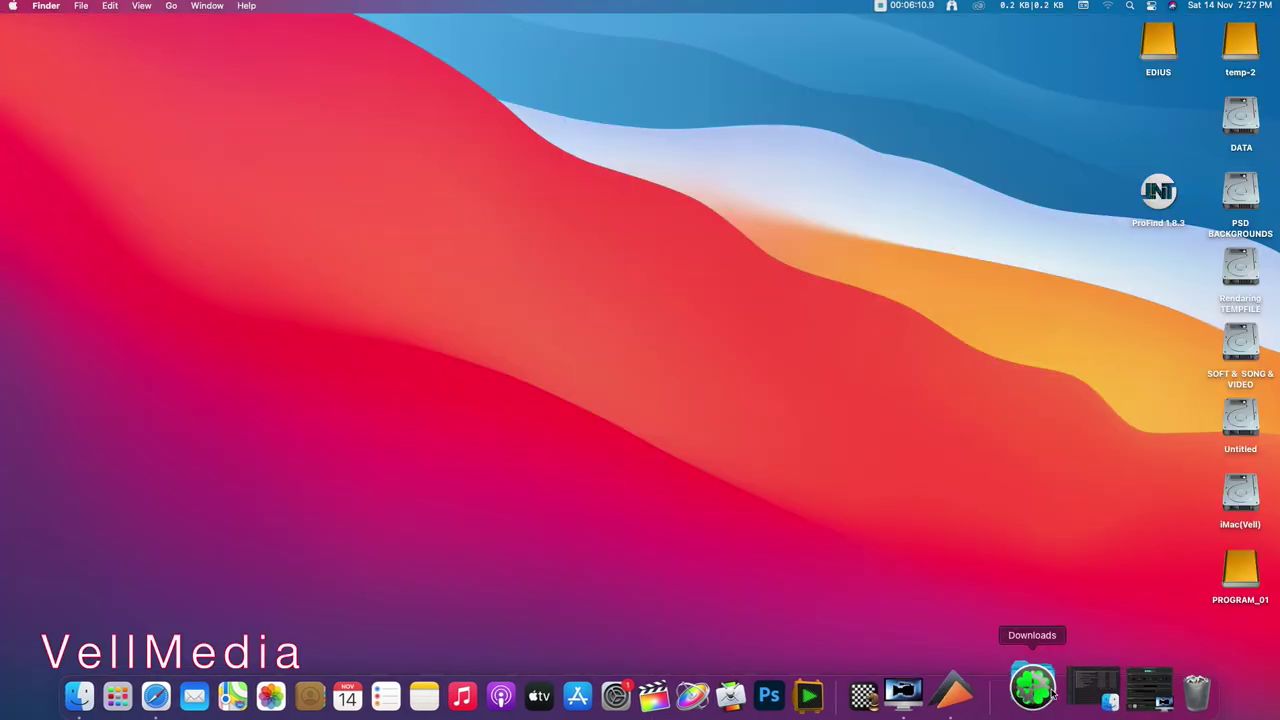
Step: View the 1Click Screen Recorder window and the Bin's contents, then close the Bin and minimise the recorder
{"action": "left_click", "coordinate": [1124, 694]}
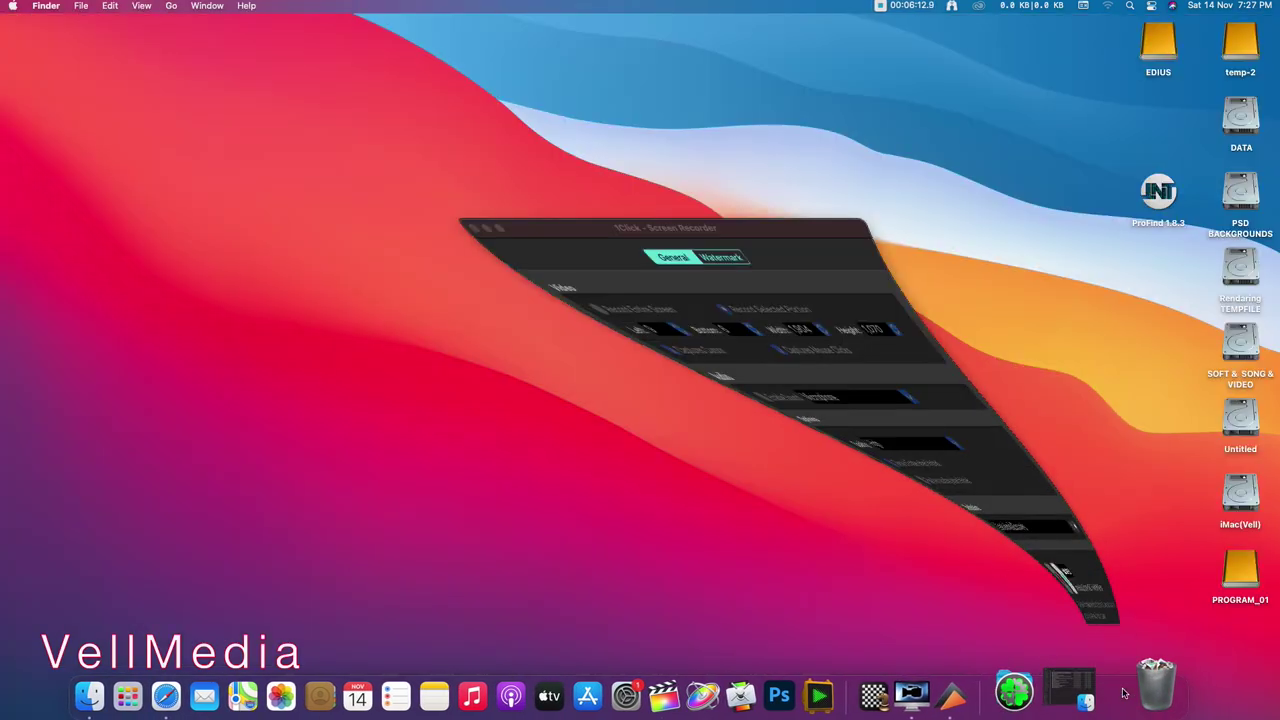
{"action": "left_click", "coordinate": [1122, 693]}
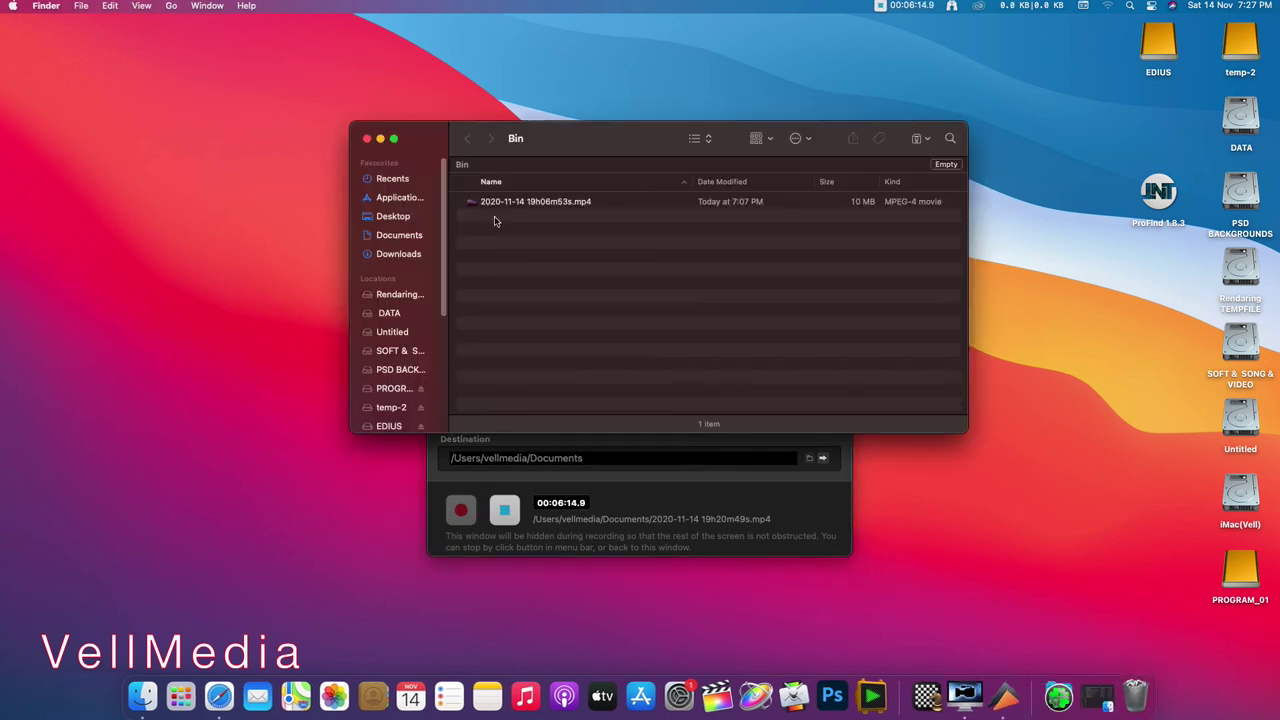
{"action": "left_click", "coordinate": [367, 138]}
{"action": "left_click", "coordinate": [450, 161]}
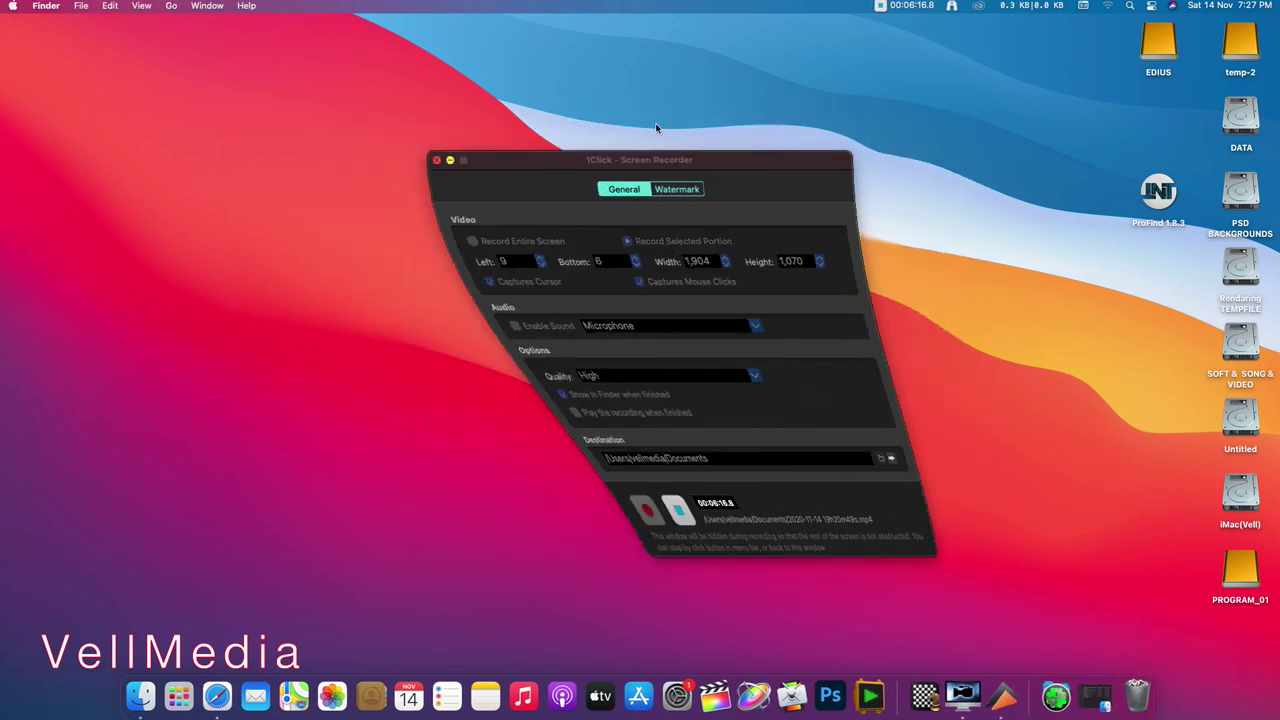